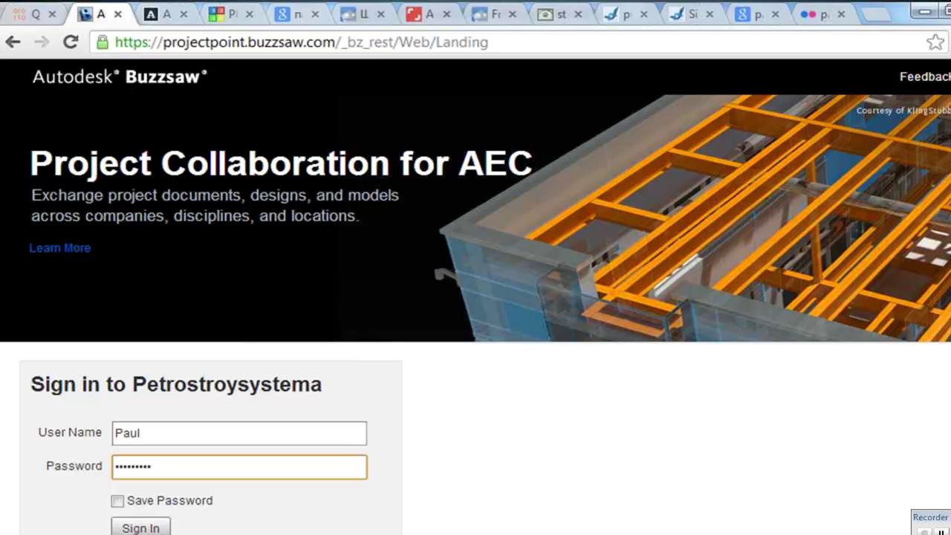
End the running slide show and restart the presentation from slide 4, "Наш профиль деятельности".
key(space)
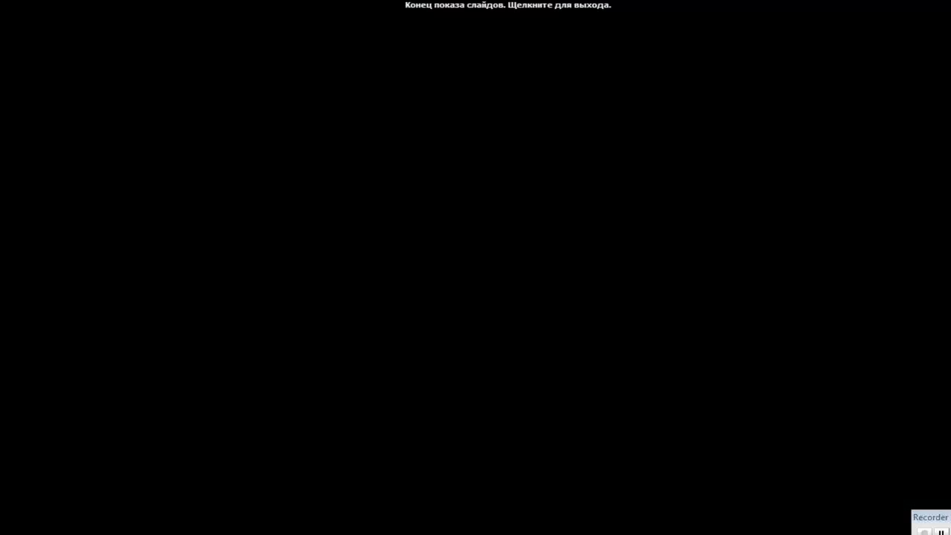
key(space)
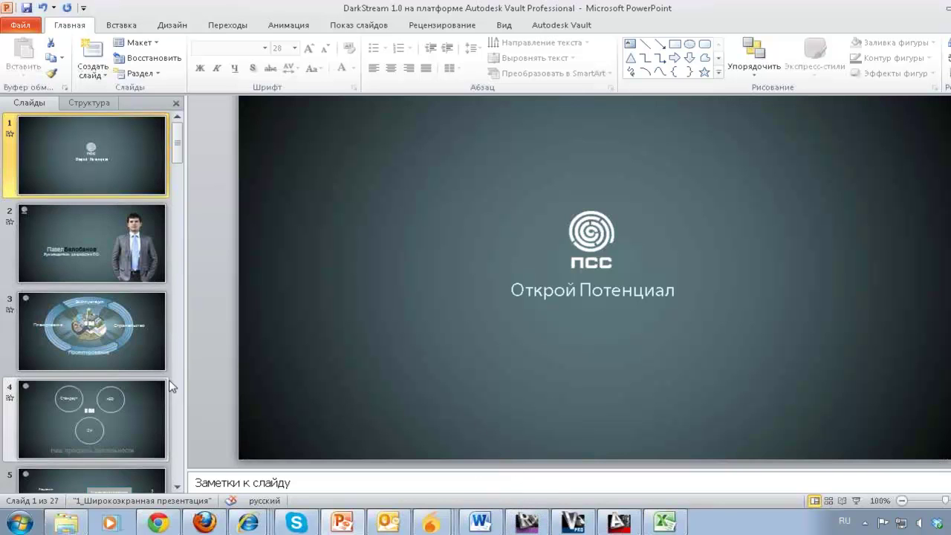
click(164, 413)
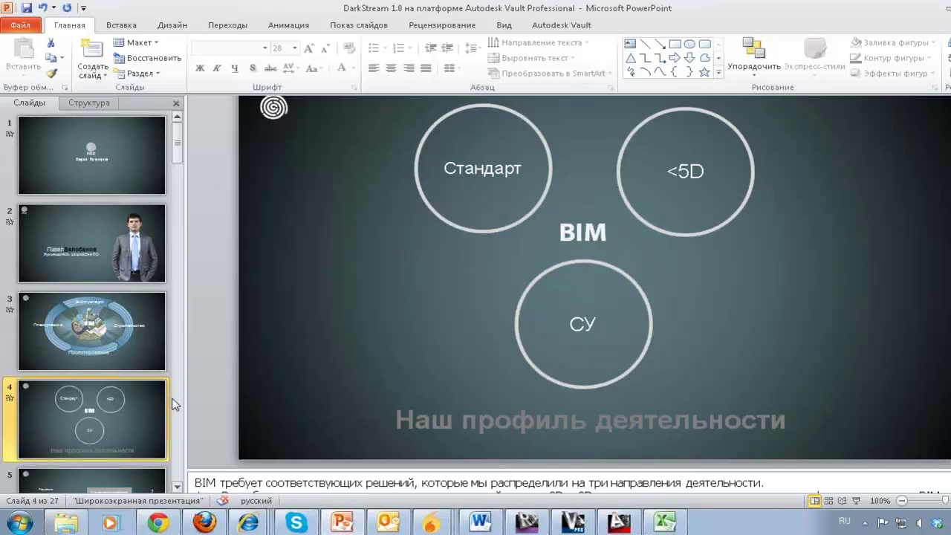
key(shift+F5)
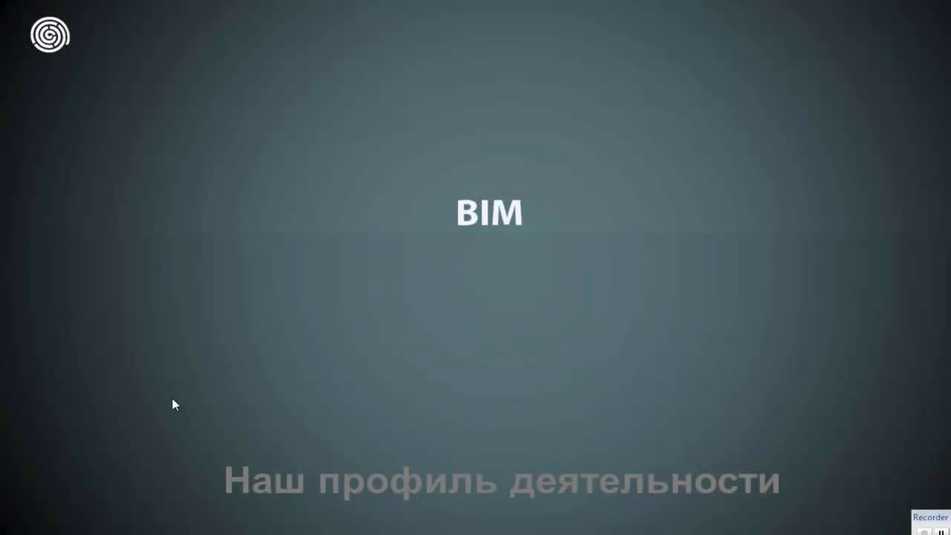
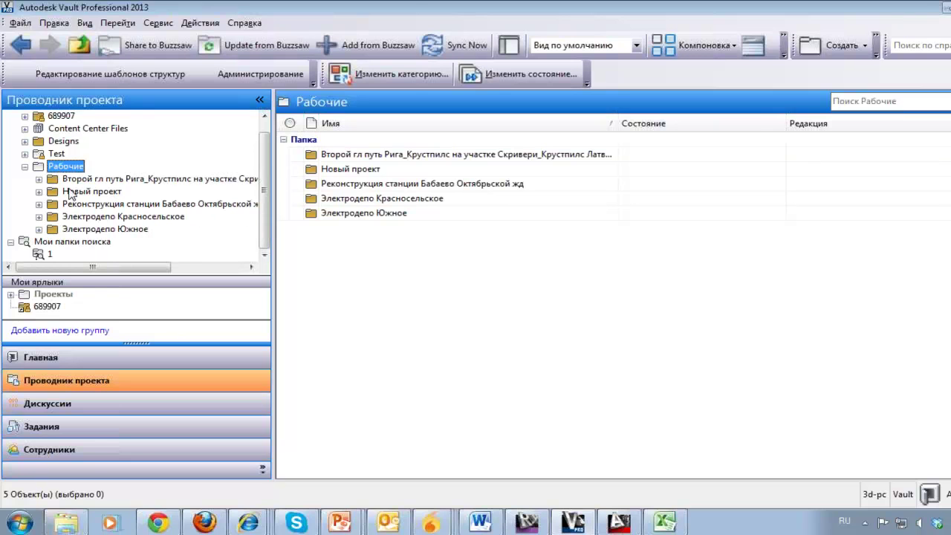
Create a folder "Горнолыжный курорт Красная поляна" with the category Проект inside the Рабочие folder.
click(25, 167)
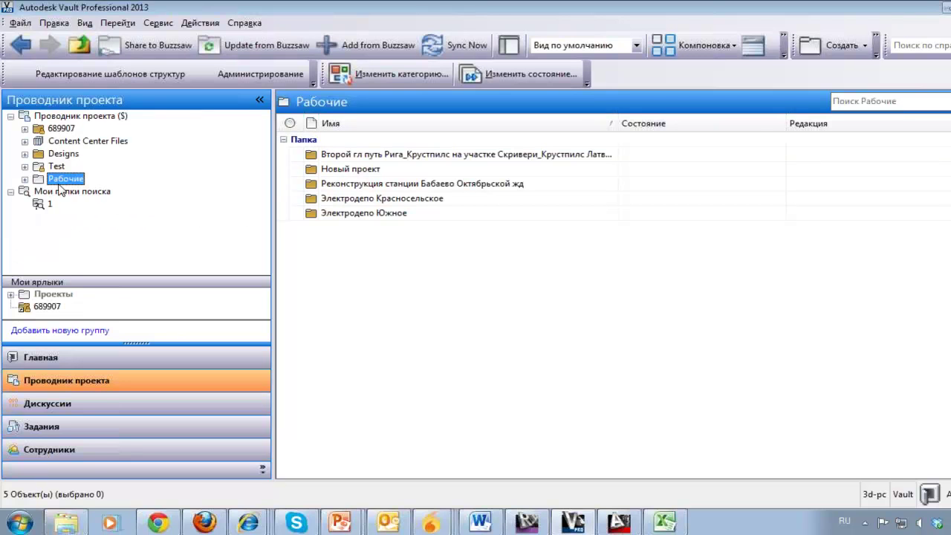
click(25, 179)
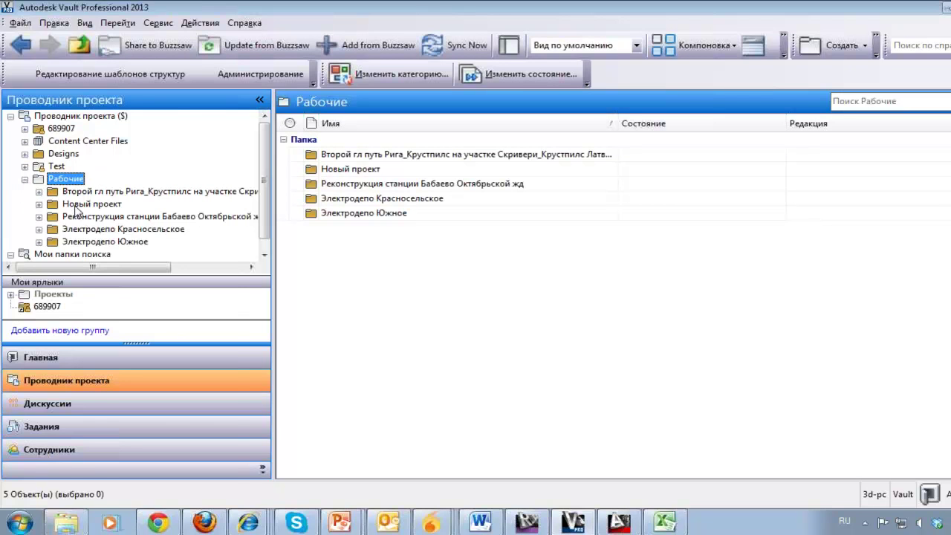
right_click(69, 179)
click(104, 195)
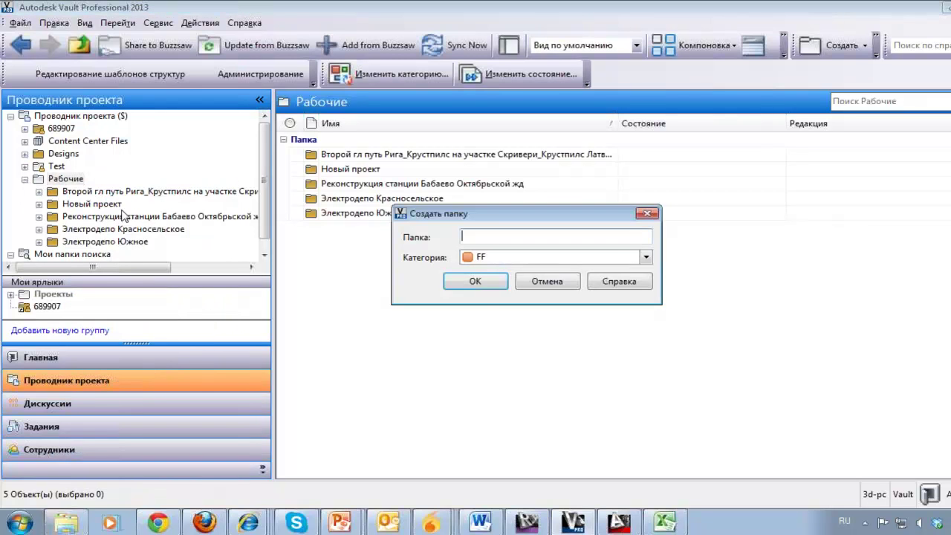
click(542, 259)
click(529, 287)
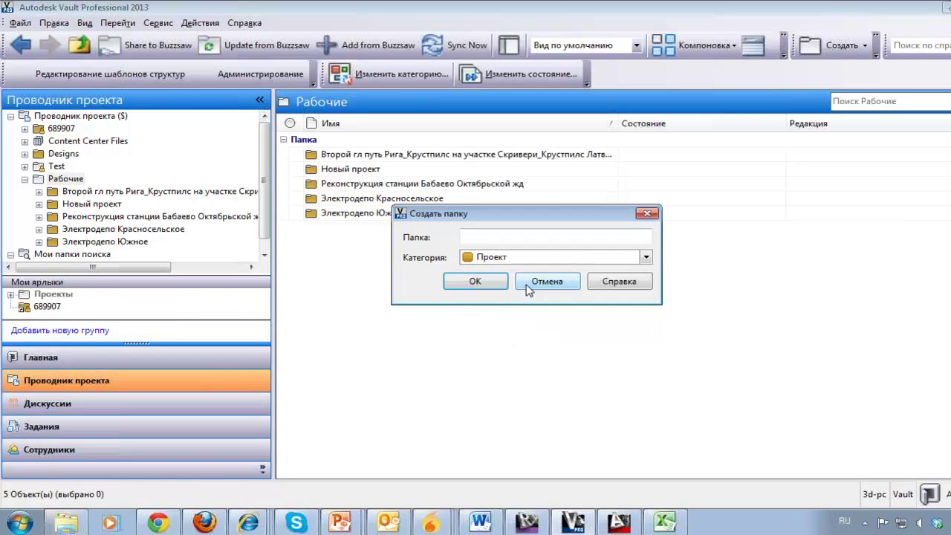
click(504, 237)
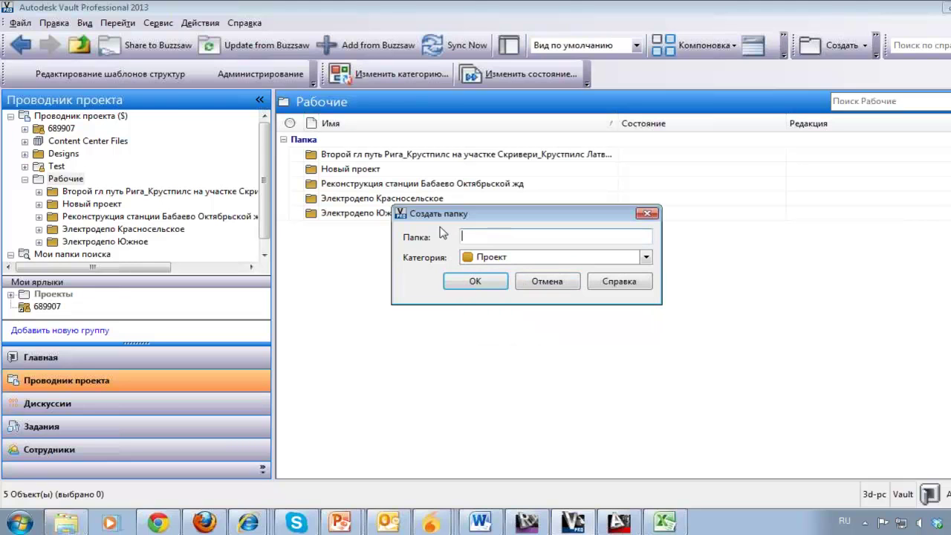
text(Го)
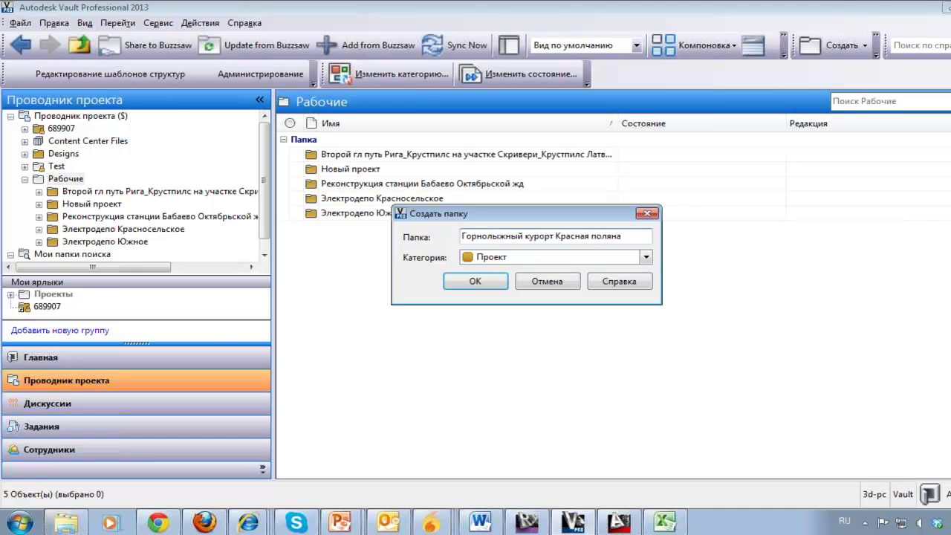
click(454, 283)
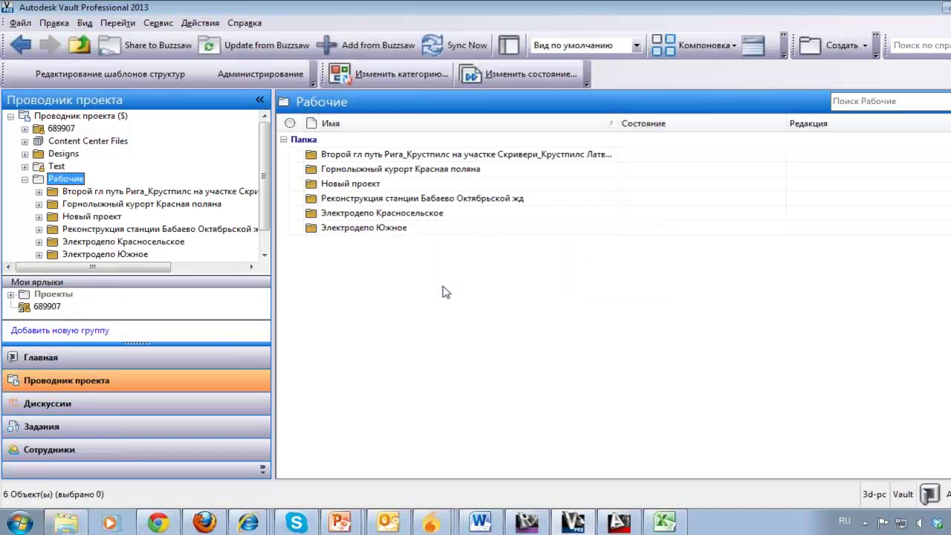
Create a subfolder "0400" with the category Позиция inside the "Горнолыжный курорт Красная поляна" project folder.
click(65, 207)
right_click(118, 207)
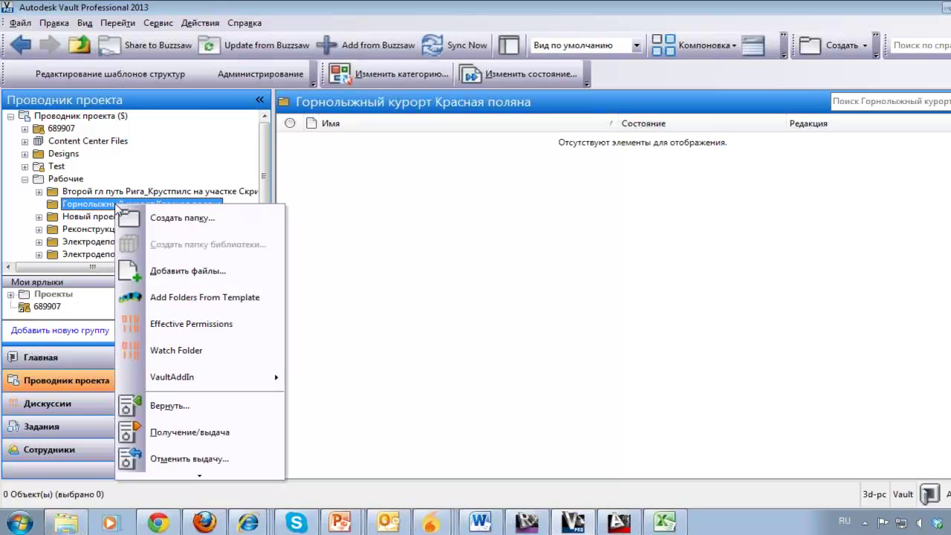
click(216, 219)
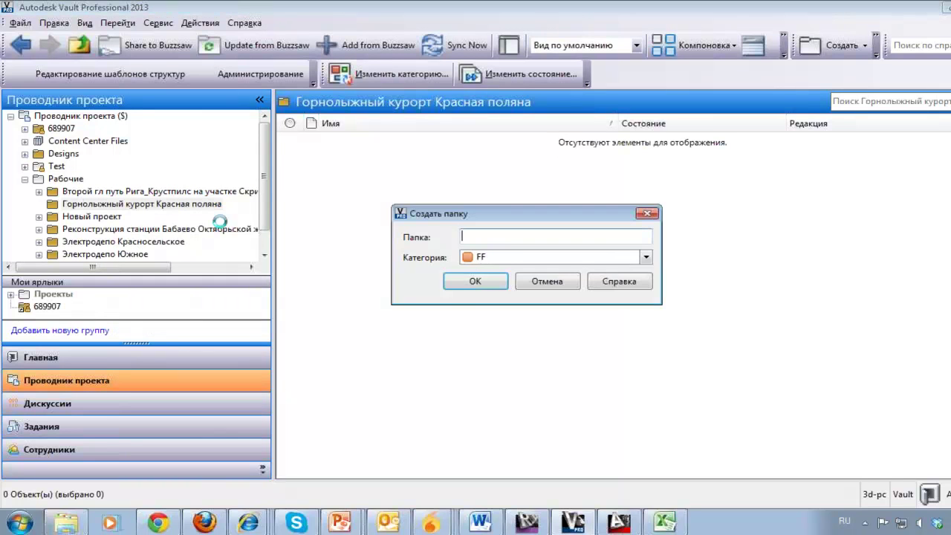
click(494, 256)
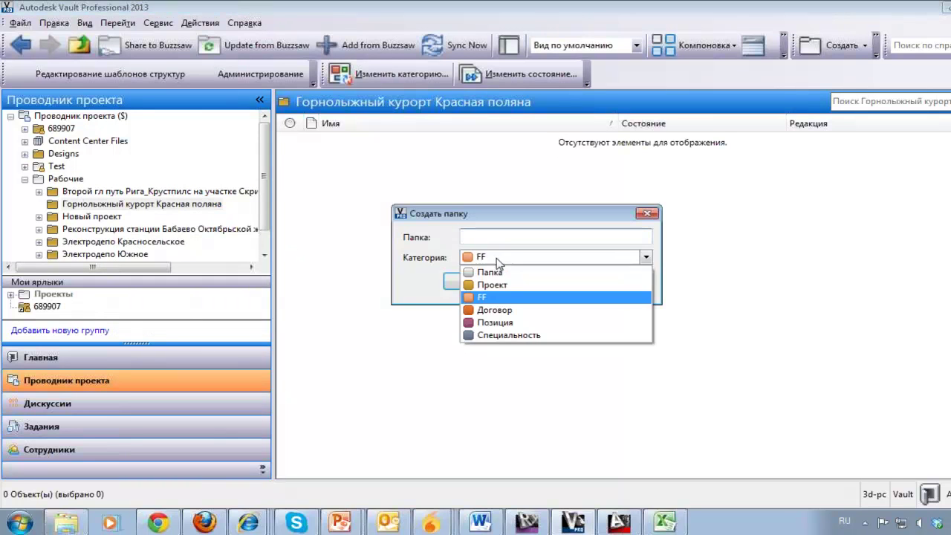
click(510, 324)
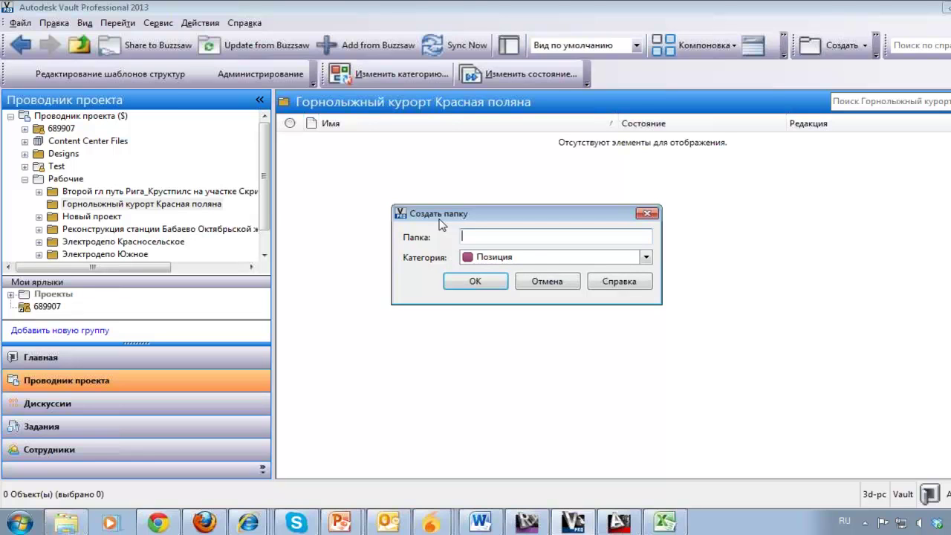
text(0400)
click(474, 281)
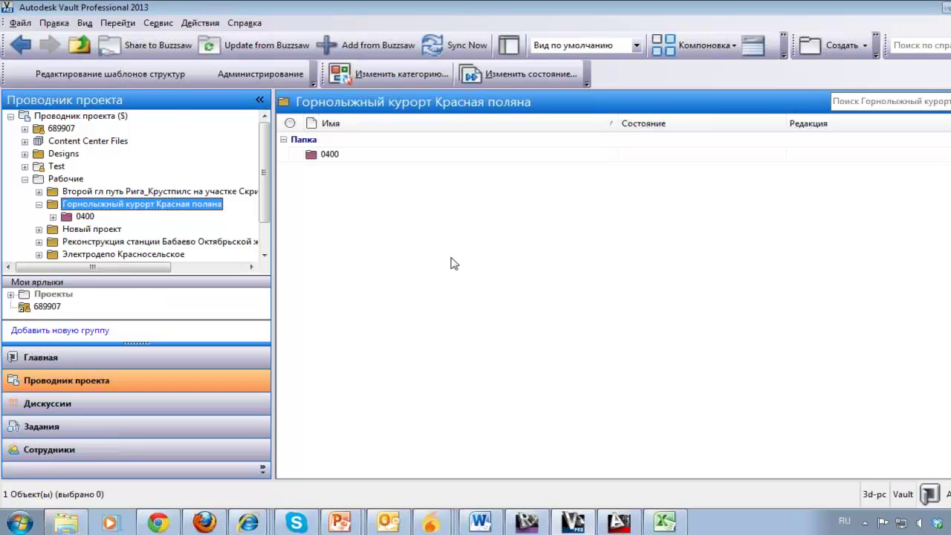
click(524, 74)
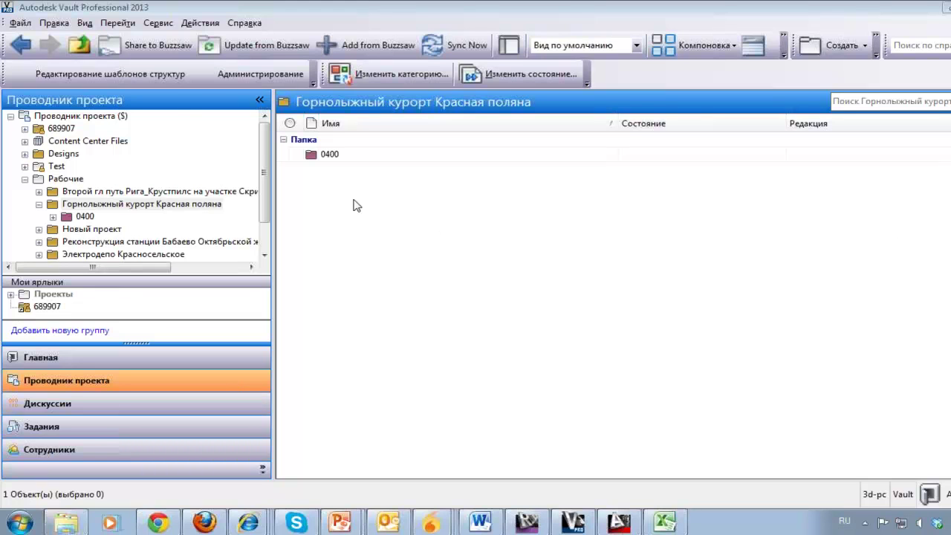
click(58, 217)
click(73, 217)
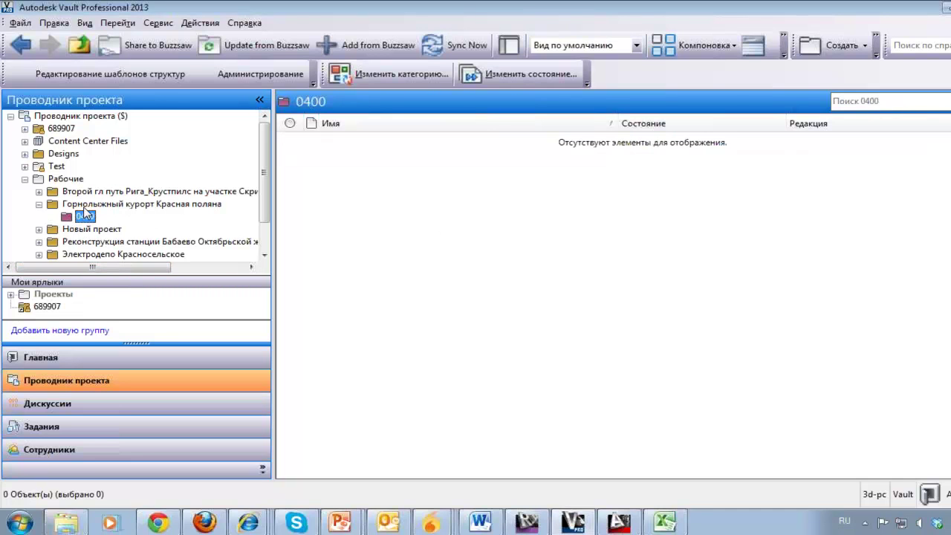
click(84, 205)
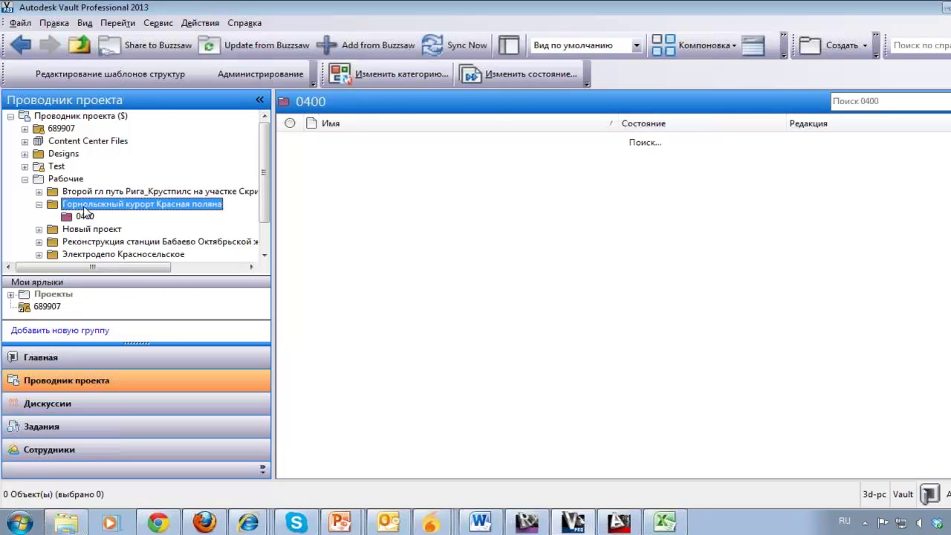
Delete the folder structure templates "Шаблон 2" and "Новый шаблон", and close the template editor.
click(109, 77)
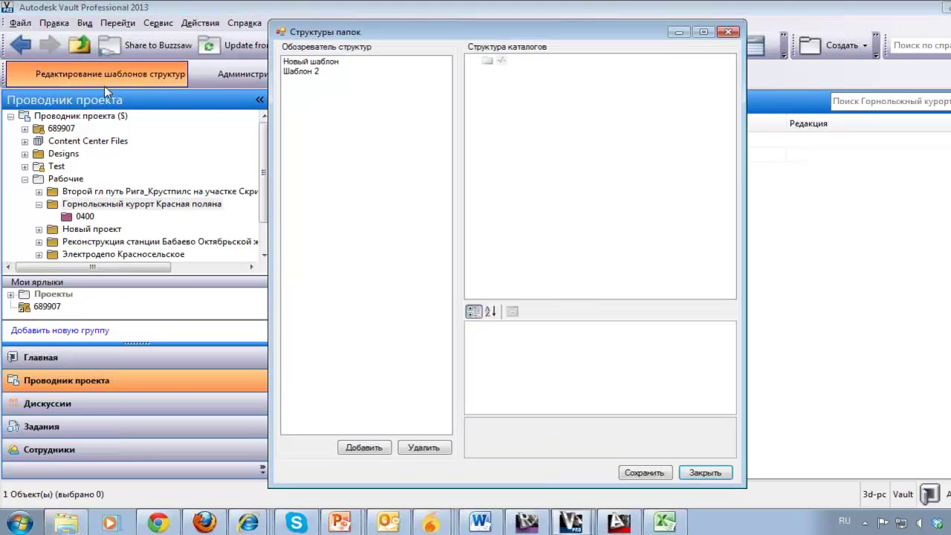
click(301, 72)
click(425, 447)
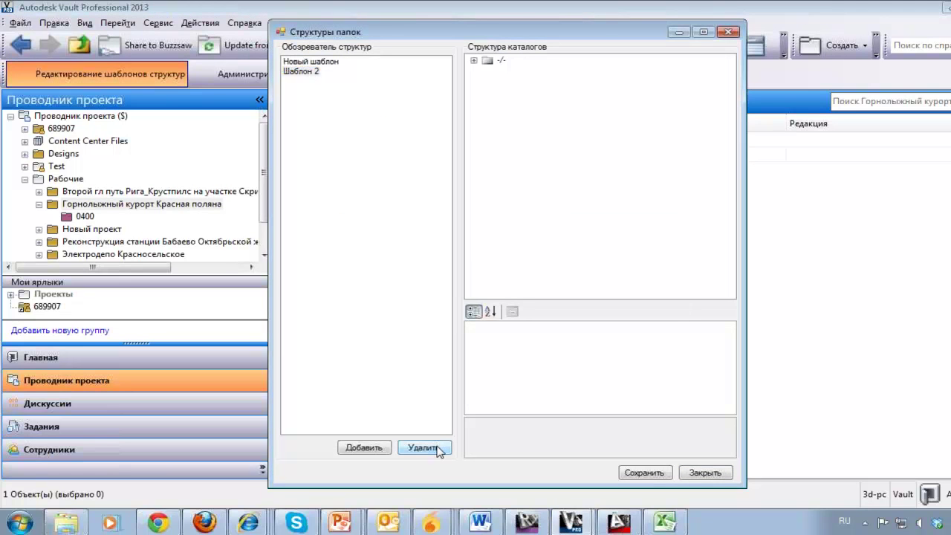
click(550, 309)
click(324, 61)
click(424, 447)
click(567, 312)
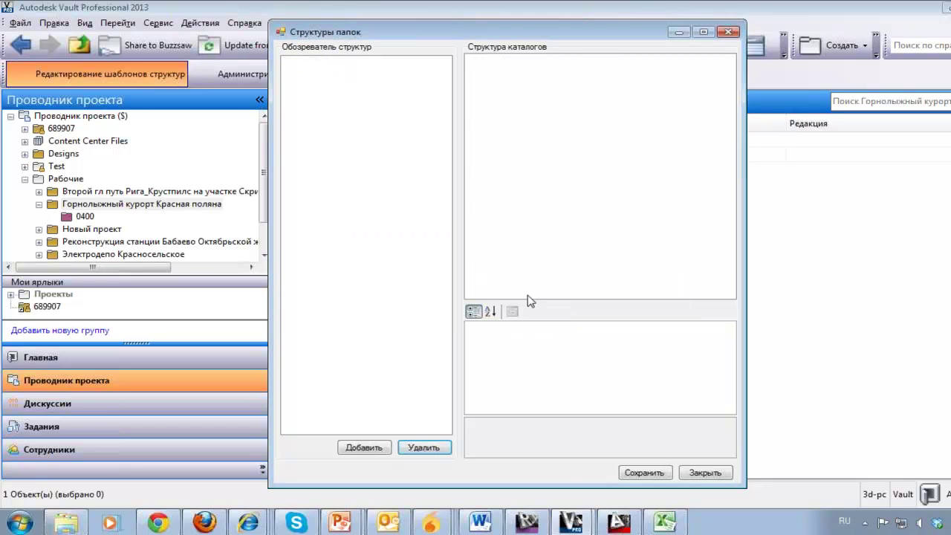
click(690, 471)
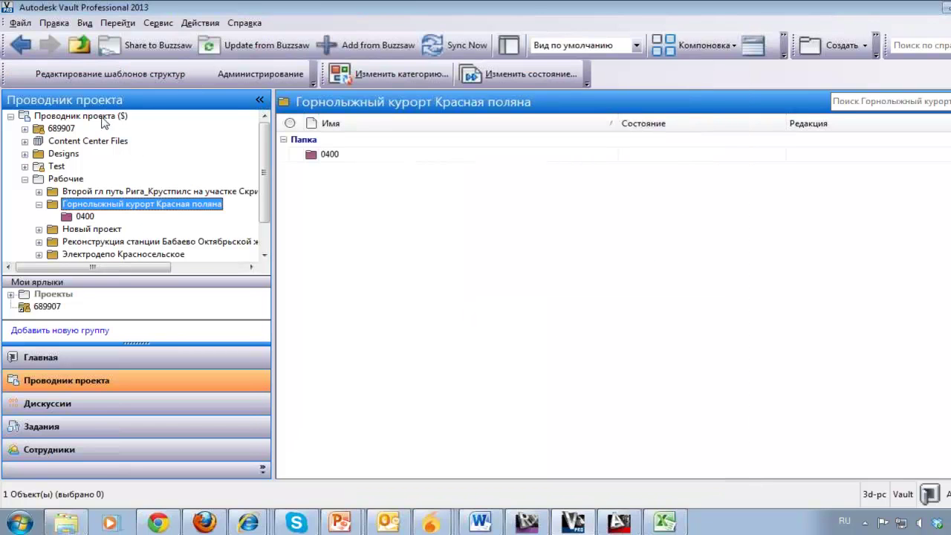
Reopen the folder structure template editor and add a template named "Новый шаблон".
click(89, 84)
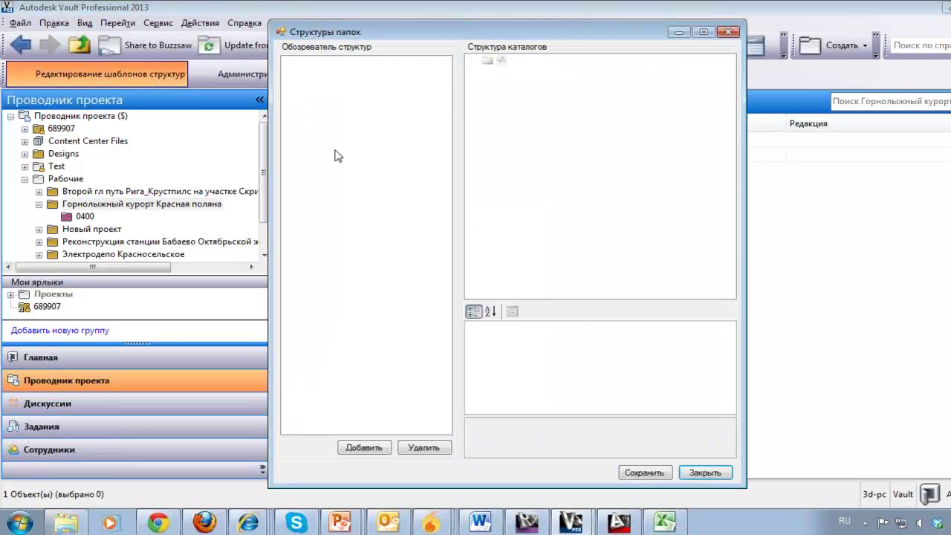
drag(444, 41, 450, 76)
click(389, 482)
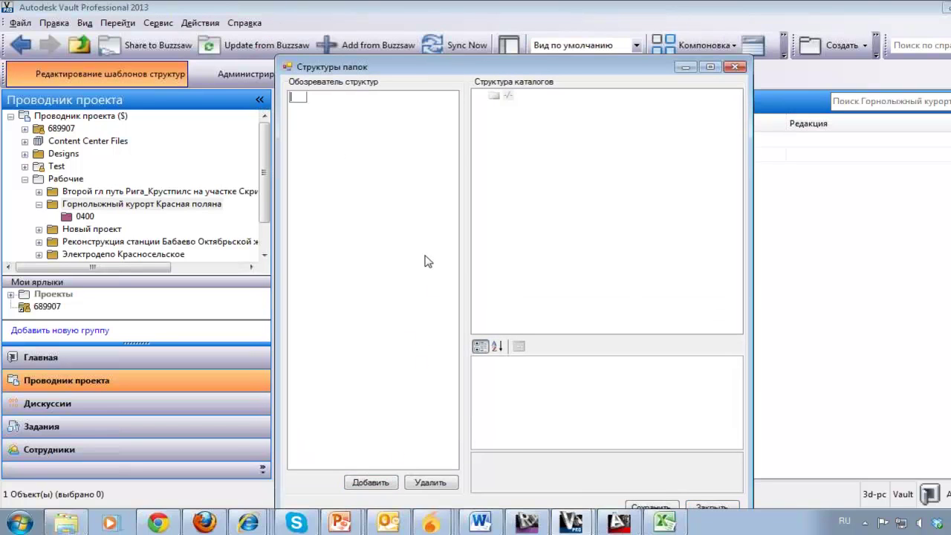
text(Новый шаблон)
key(Return)
click(338, 97)
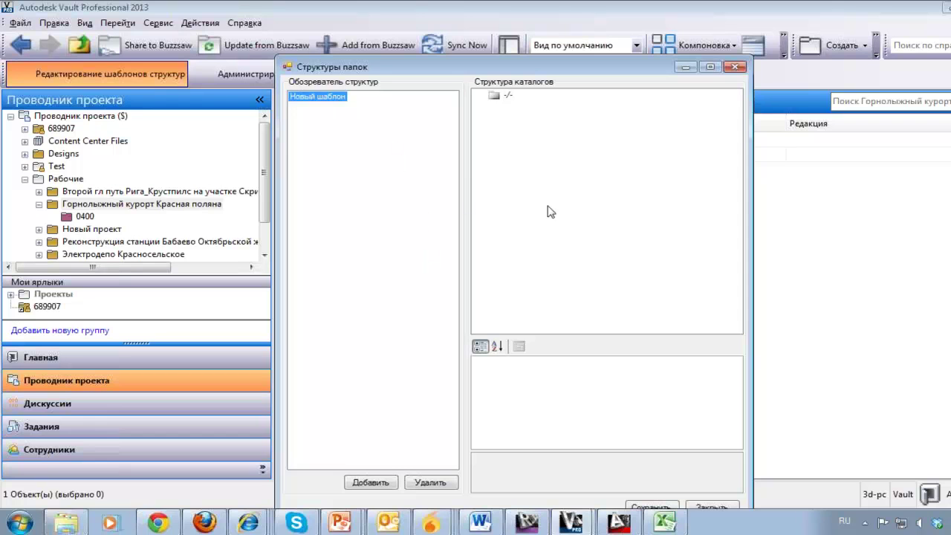
Add the folder structure from the D: drive directory "331_ОФ Черниговская-Коксовая" to the root folder of "Новый шаблон".
click(508, 96)
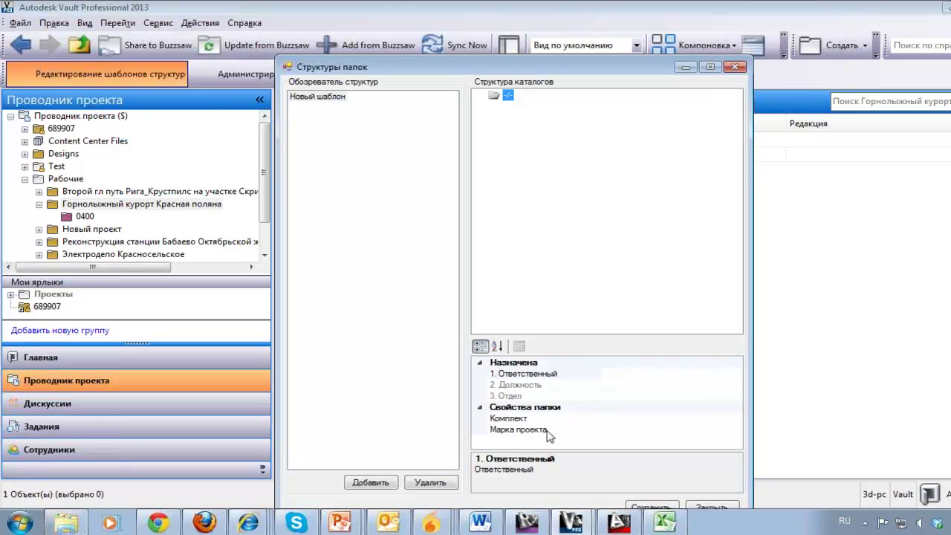
right_click(511, 96)
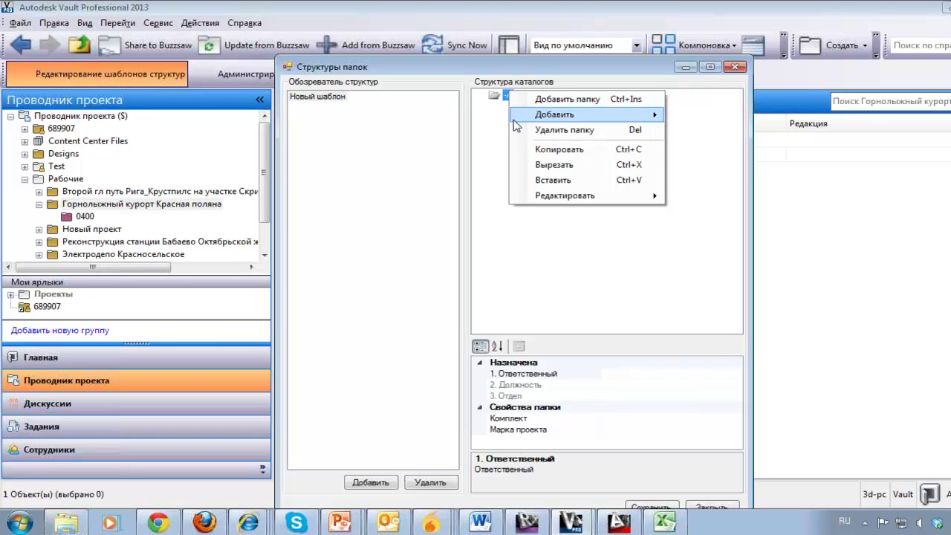
mouse_move(530, 120)
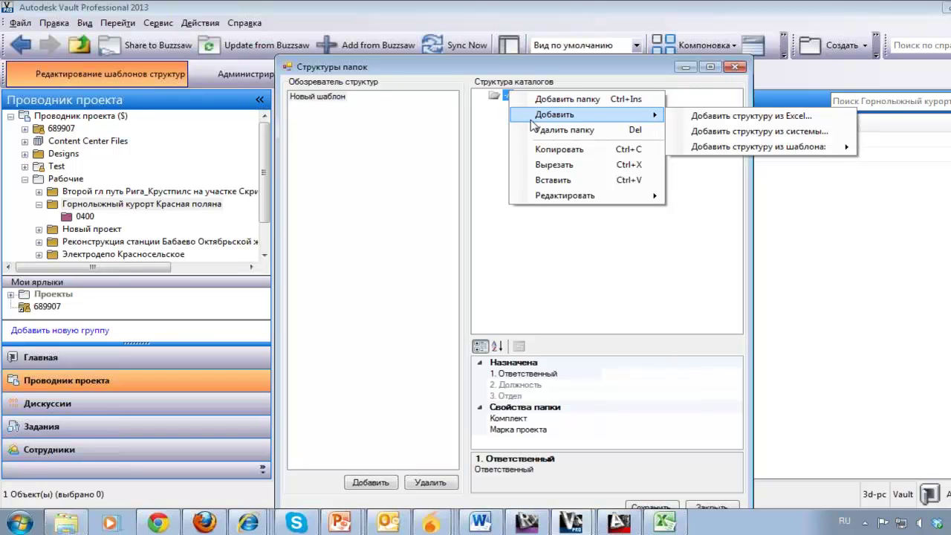
click(719, 132)
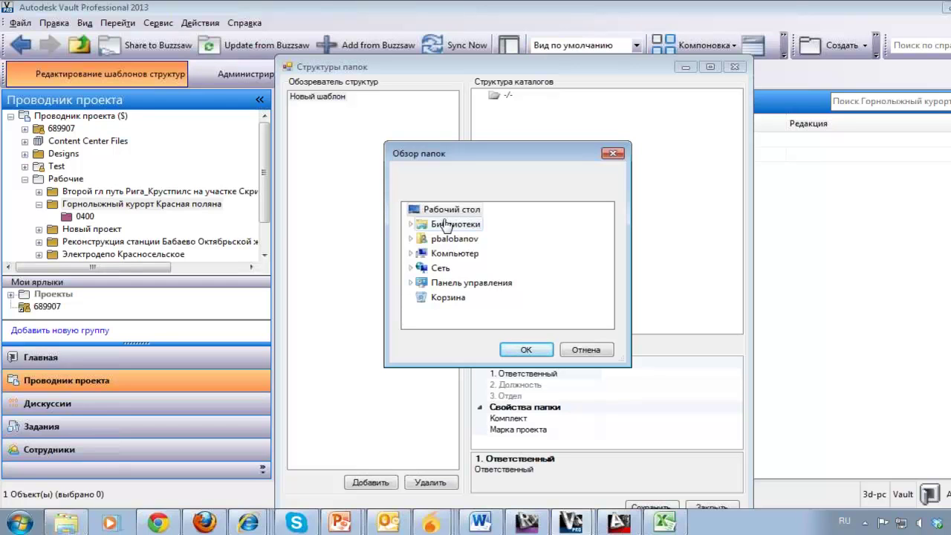
click(410, 238)
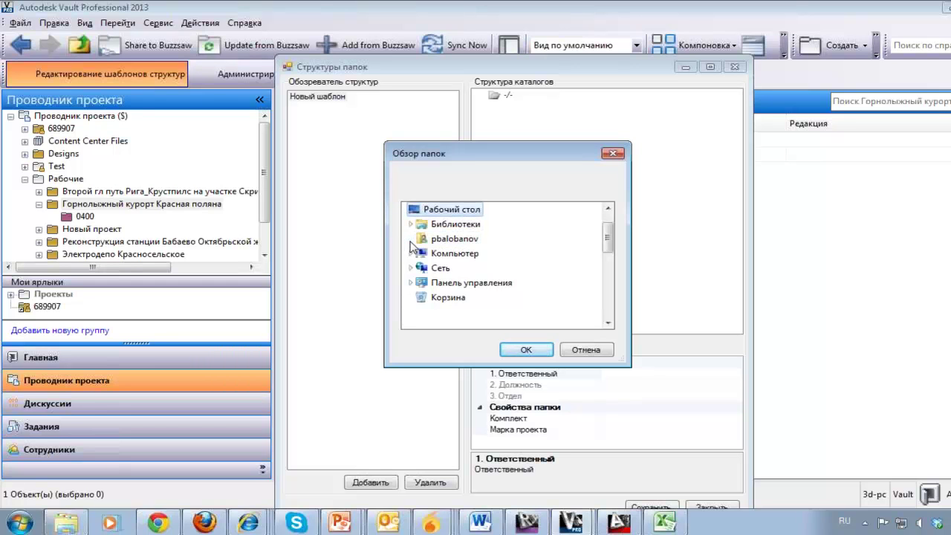
mouse_move(607, 237)
mouse_down()
mouse_move(603, 292)
mouse_move(607, 227)
mouse_up()
click(411, 238)
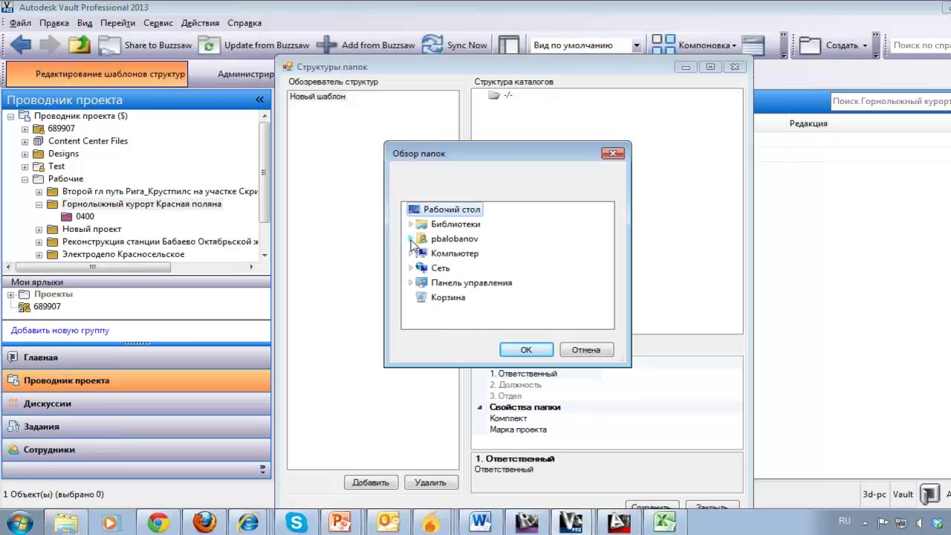
click(412, 254)
click(419, 242)
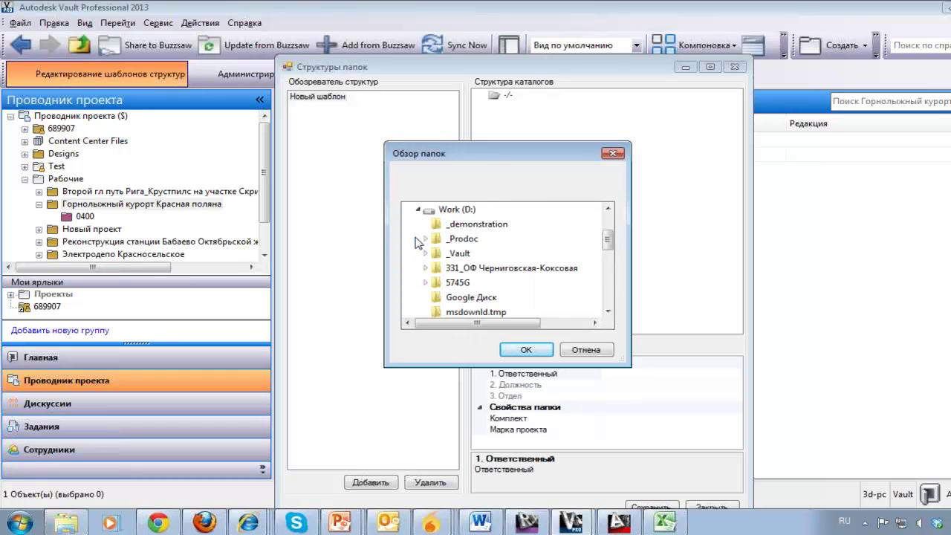
click(543, 268)
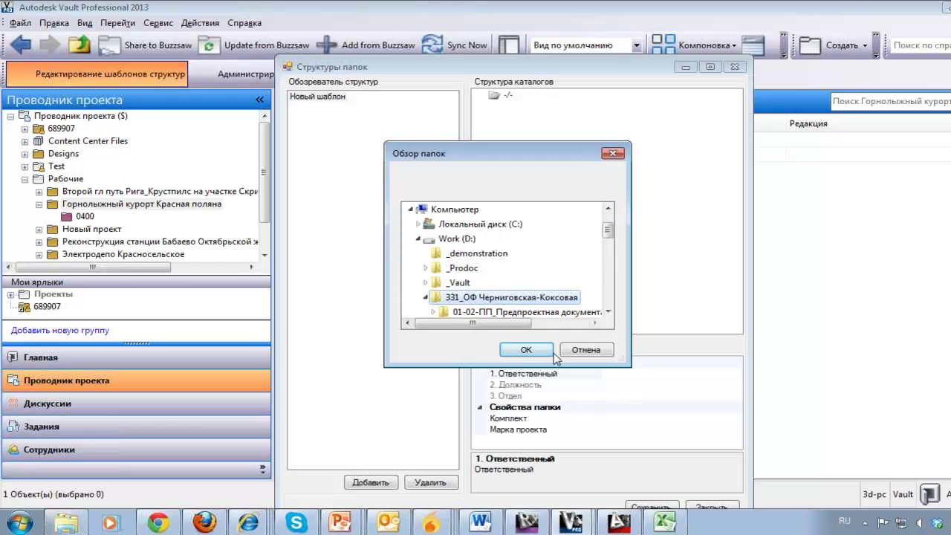
click(526, 350)
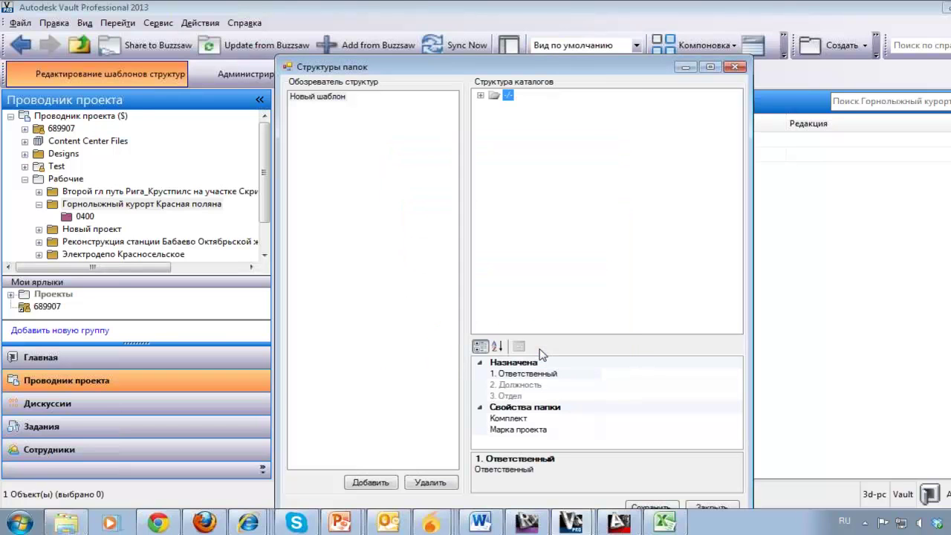
Examine the imported folder tree, including the ПЗ and ЧЕРТЕЖИ subfolders of "01-П_Строительство ОФ".
click(480, 95)
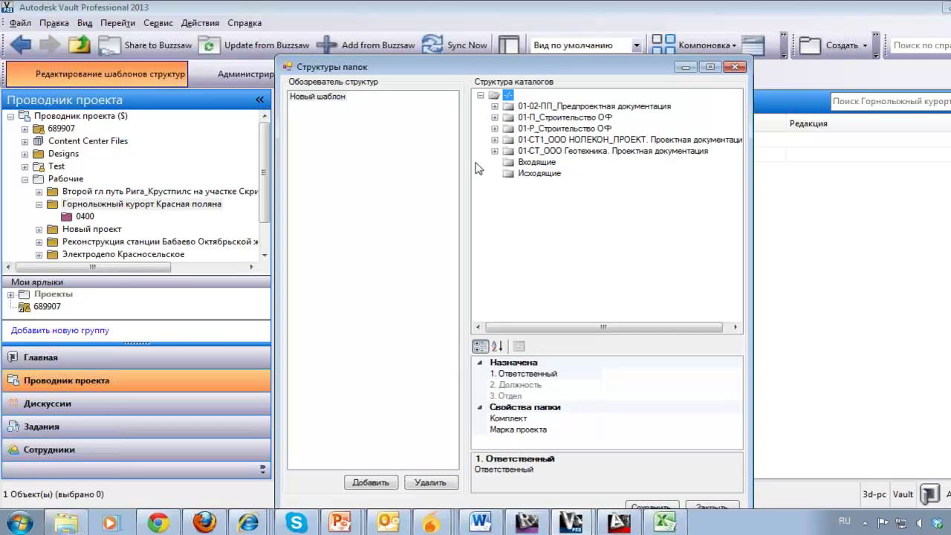
click(495, 107)
click(509, 118)
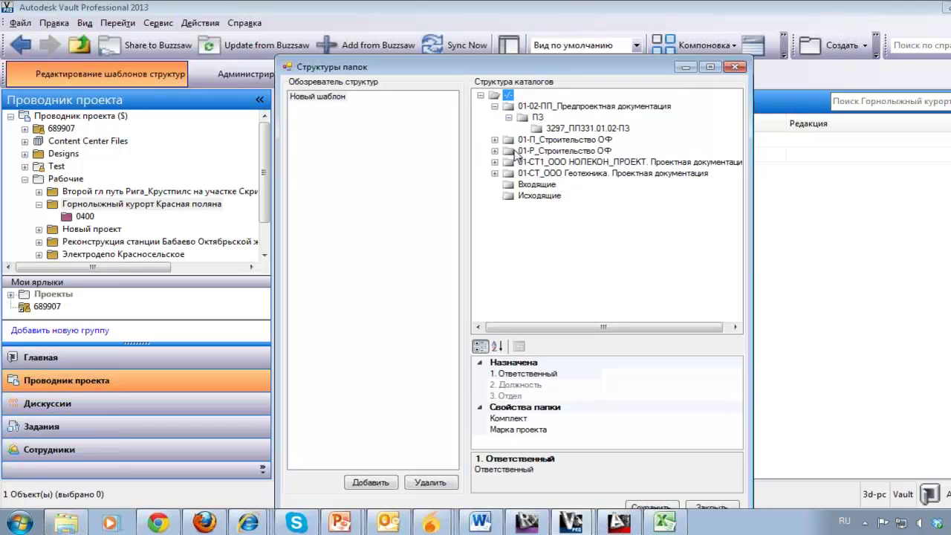
click(494, 140)
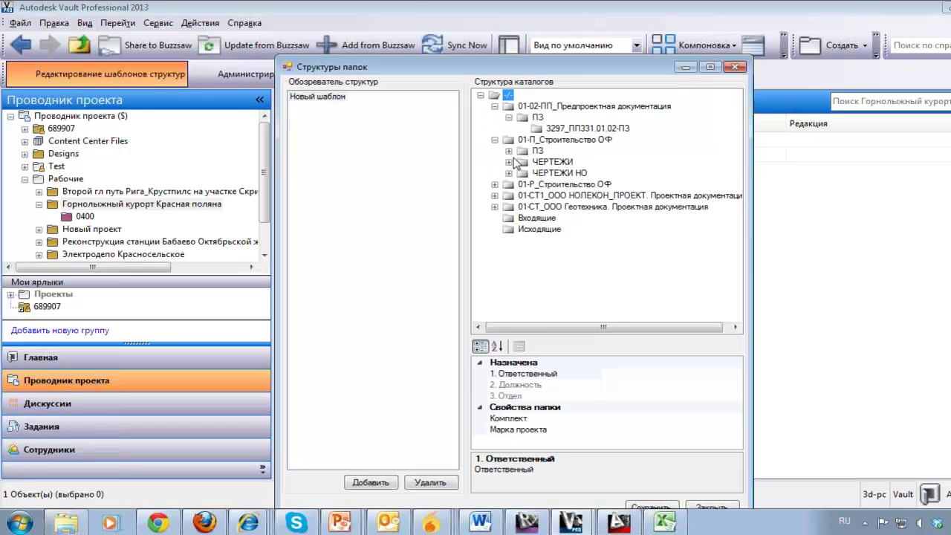
click(509, 152)
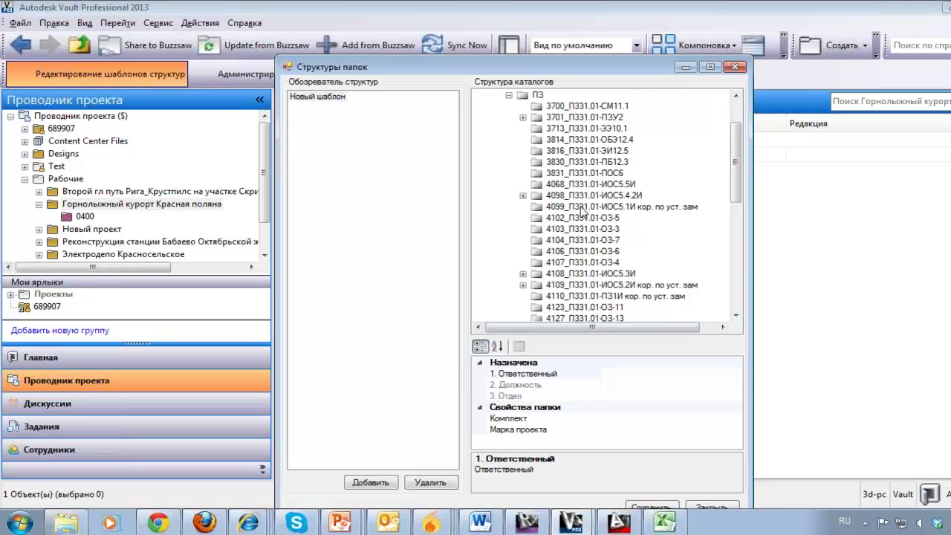
click(509, 95)
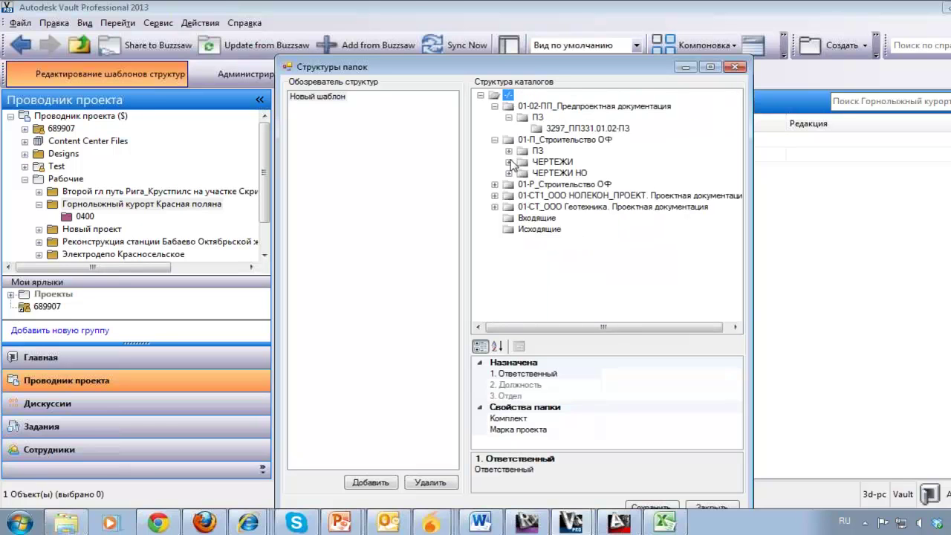
click(508, 162)
scroll(565, 200, down, 6)
scroll(565, 201, down, 9)
scroll(734, 257, down, 9)
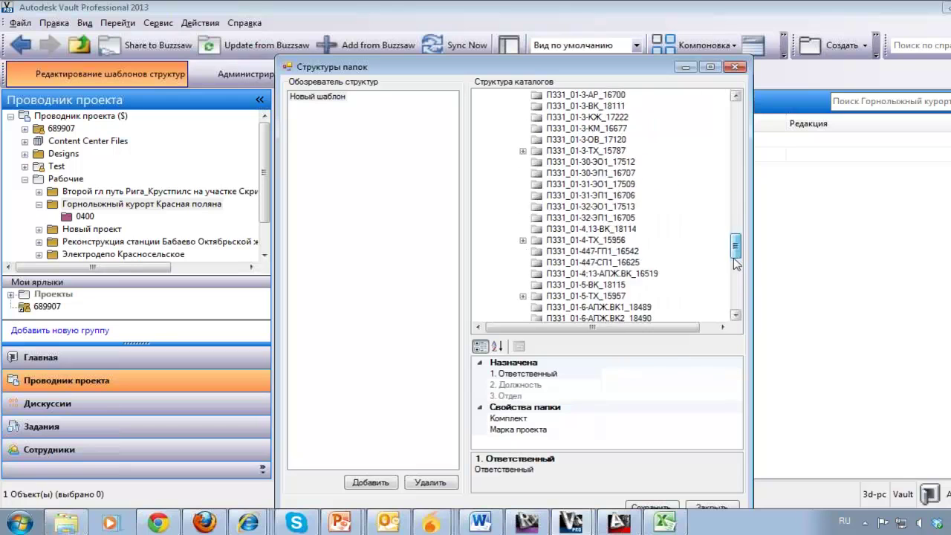
drag(734, 258, 719, 100)
click(509, 162)
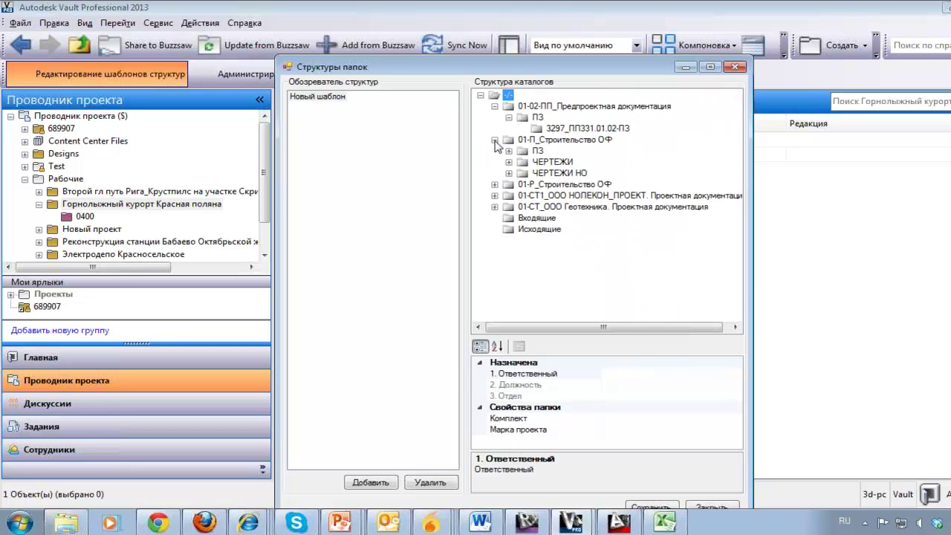
click(494, 141)
click(480, 95)
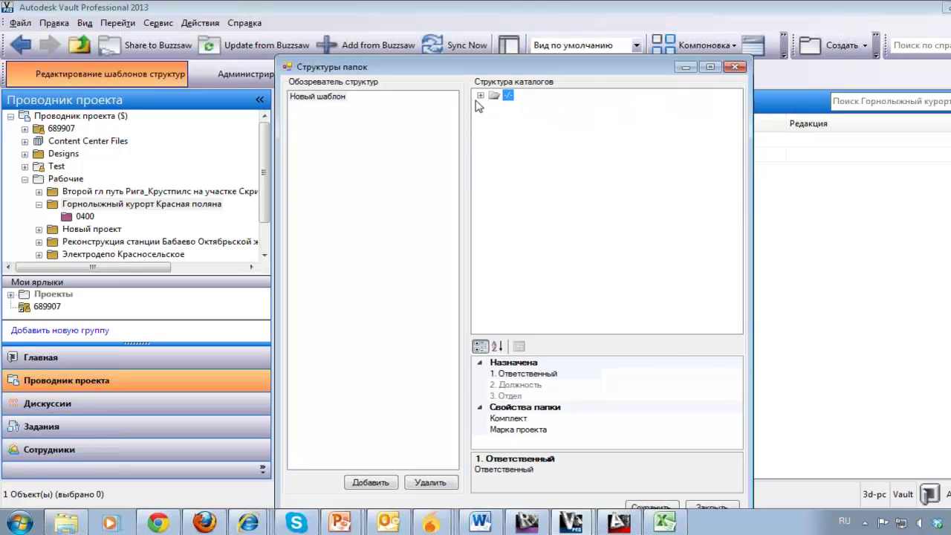
click(481, 95)
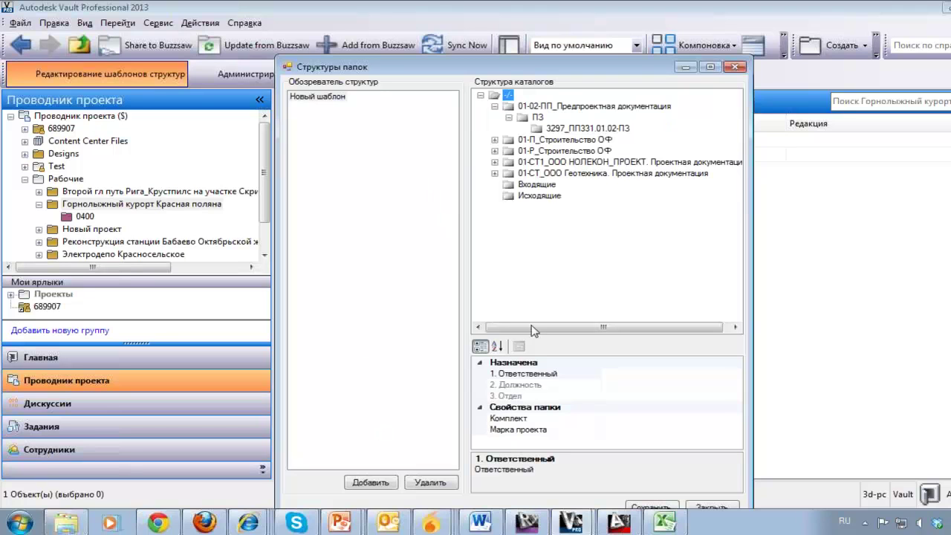
Add a second template named "Шаблон 2" and bring up the options for adding a structure to its root folder.
click(385, 480)
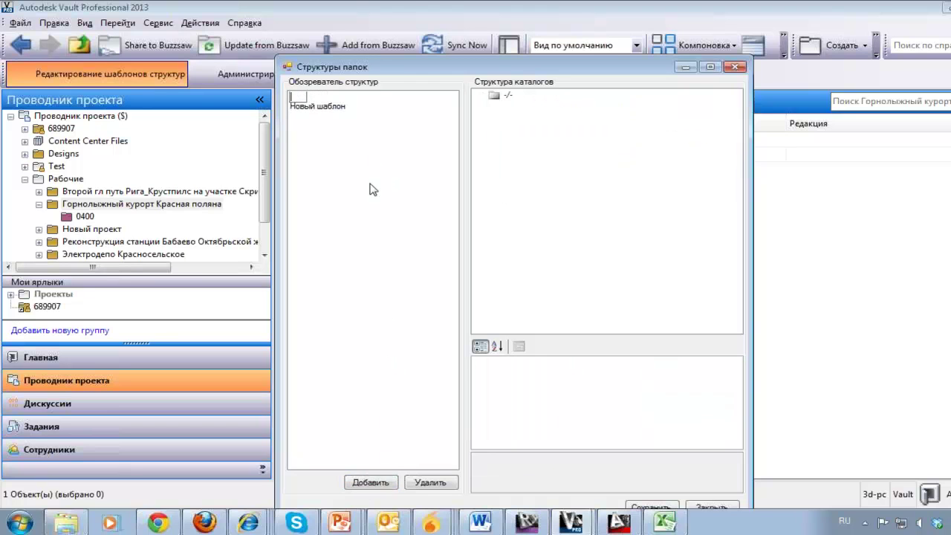
key(Return)
click(502, 98)
right_click(496, 102)
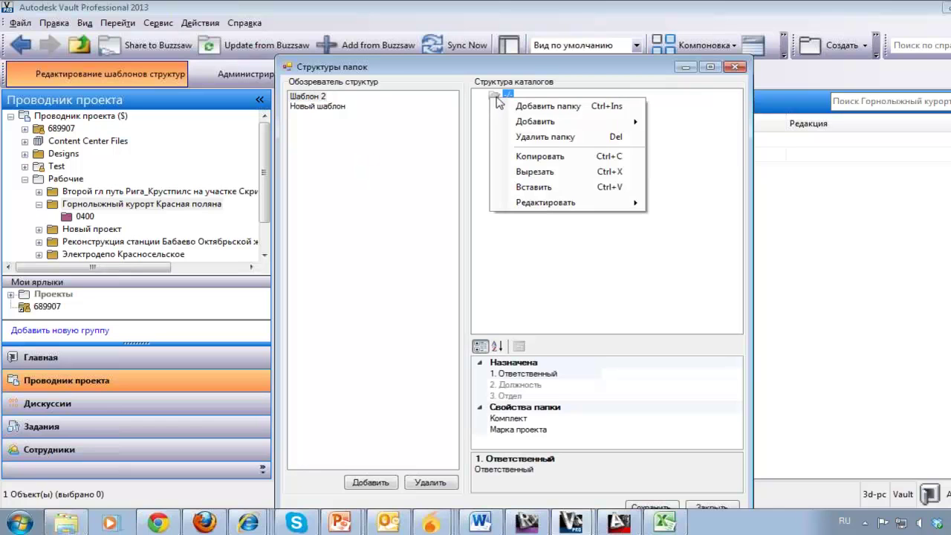
mouse_move(604, 128)
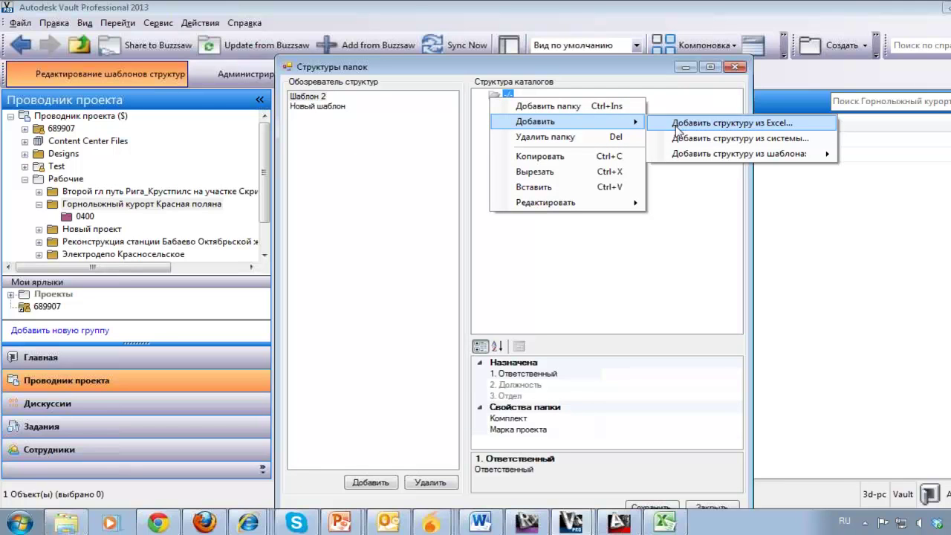
Switch to the desktop and open the "Состав проекта" Excel workbook to review the project composition.
click(535, 188)
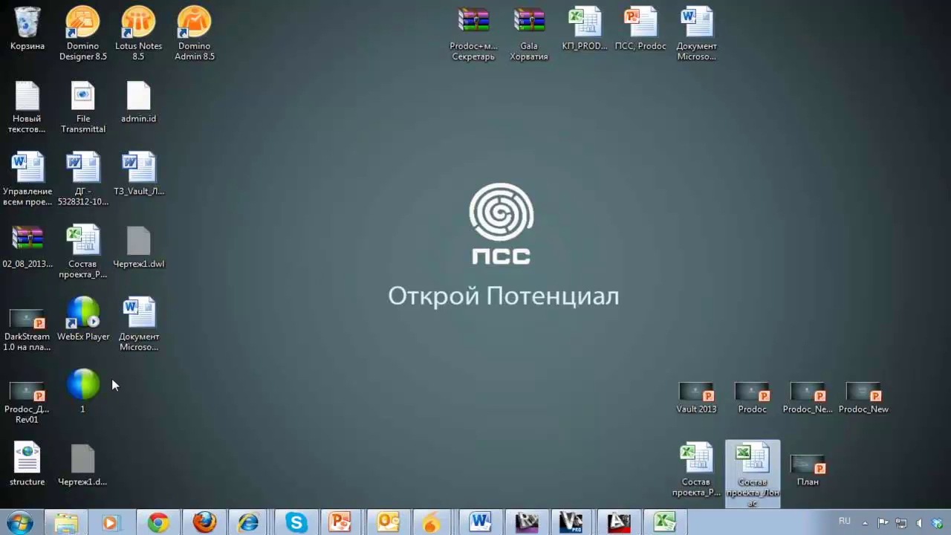
click(109, 386)
double_click(81, 247)
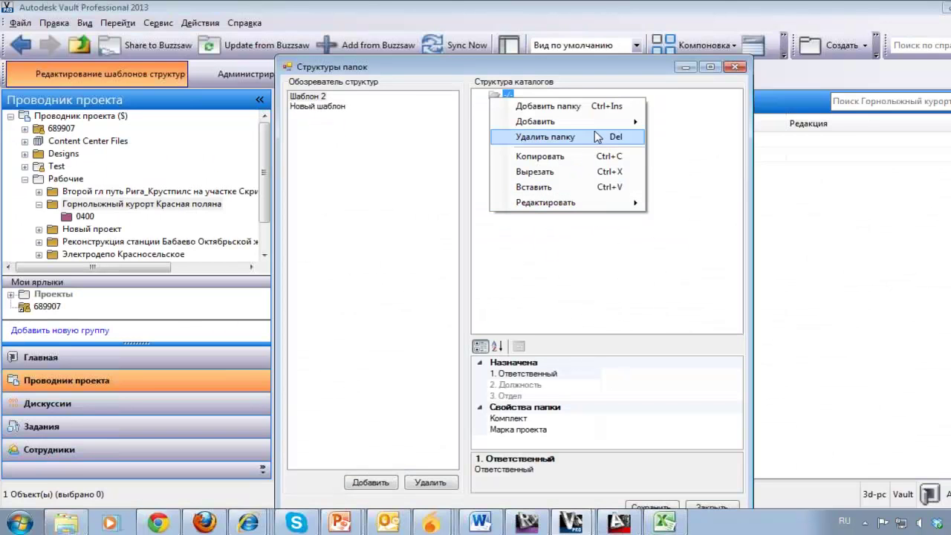
Import the structure from the Excel file "Состав проекта_РИП - копия" into the root of "Шаблон 2" and expand folders 4101, 4102 and 4103.
mouse_move(550, 121)
click(687, 123)
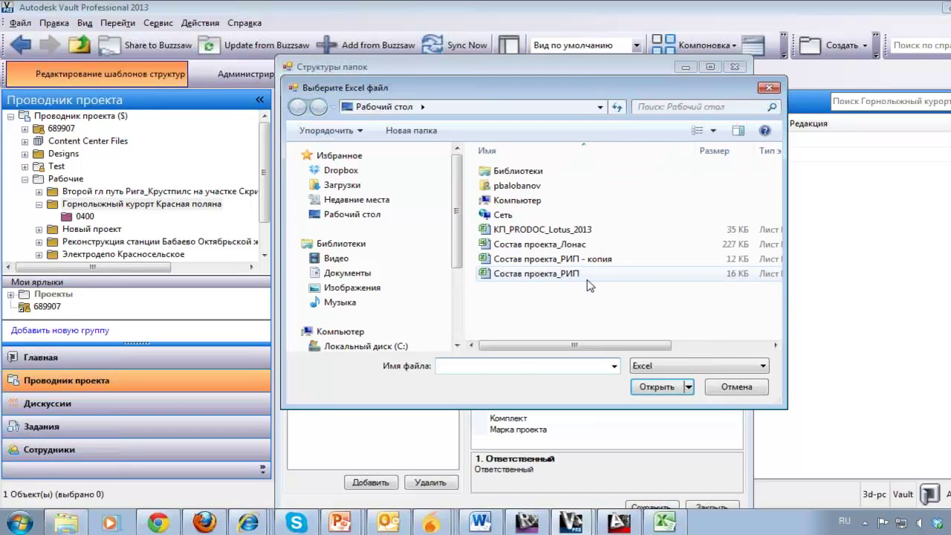
click(584, 260)
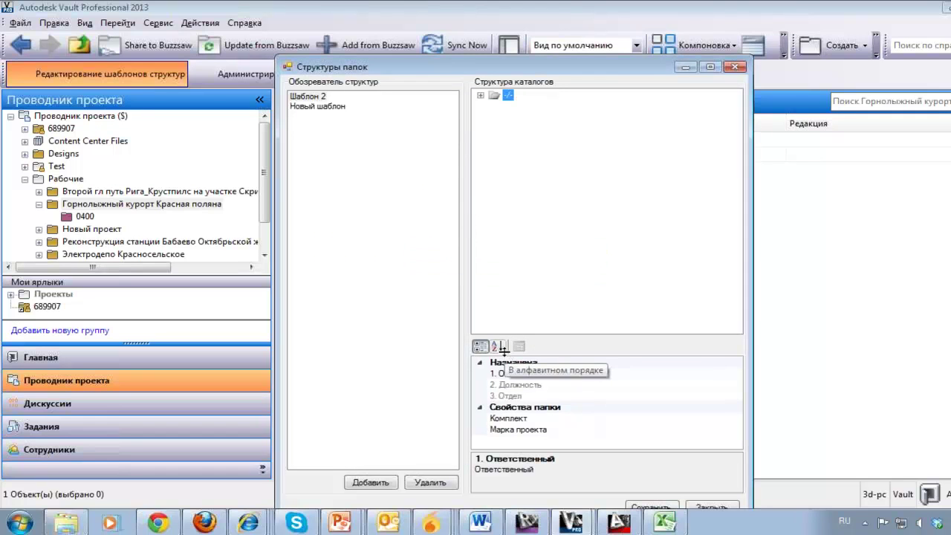
click(480, 95)
click(494, 117)
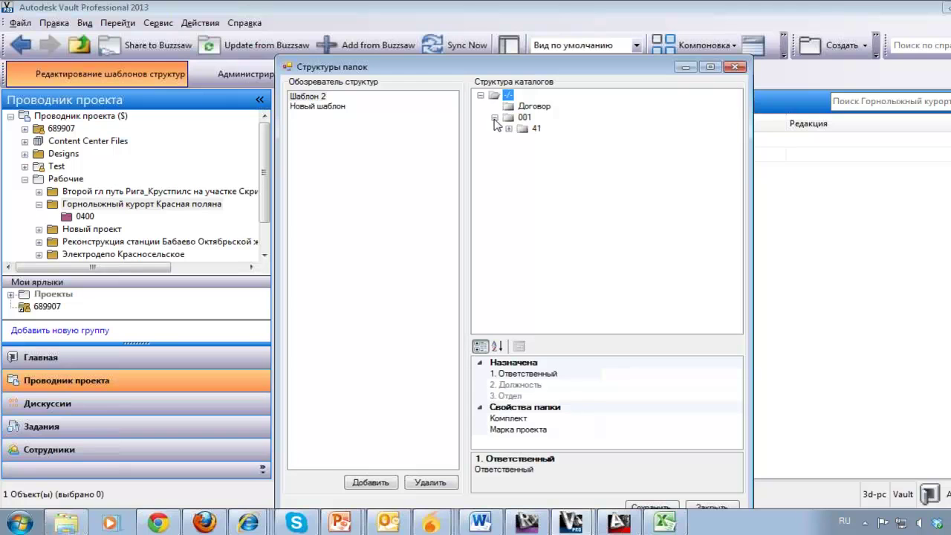
click(509, 128)
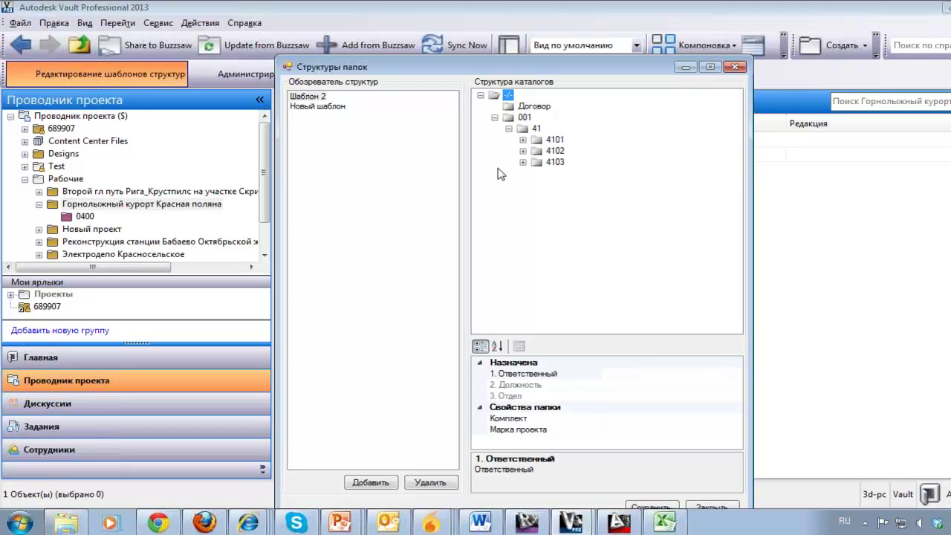
click(523, 140)
click(523, 217)
click(523, 285)
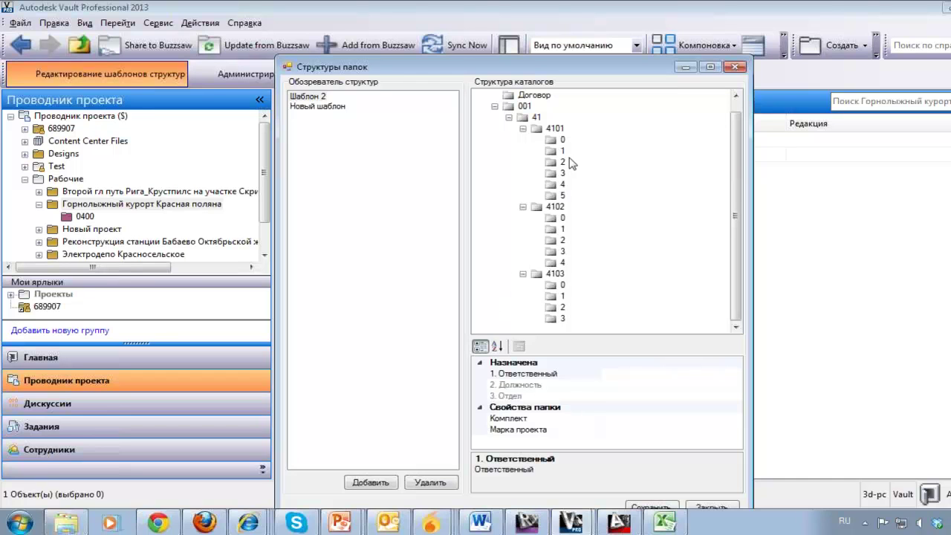
Enlarge the properties area and assign a user from the list as Ответственный for folder 4101.
click(555, 128)
drag(611, 336, 611, 306)
click(550, 131)
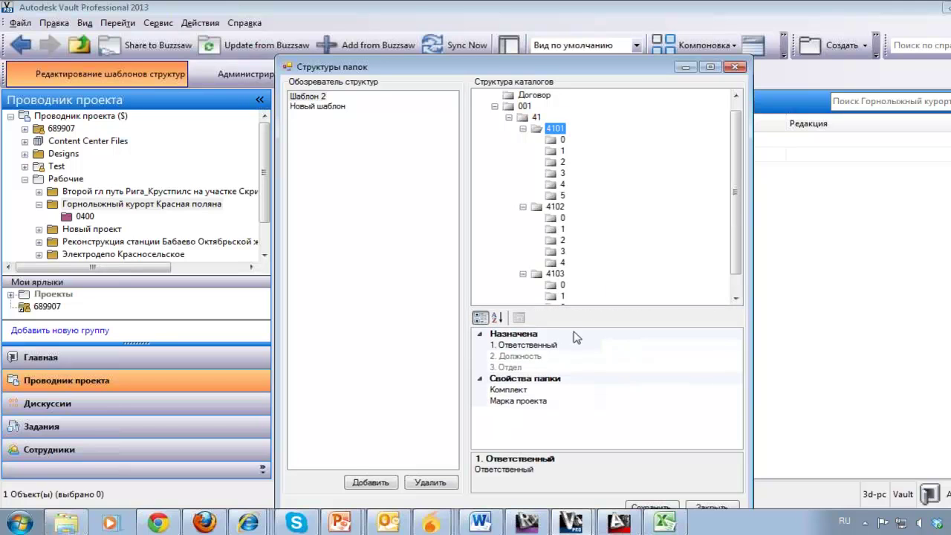
click(623, 345)
click(736, 346)
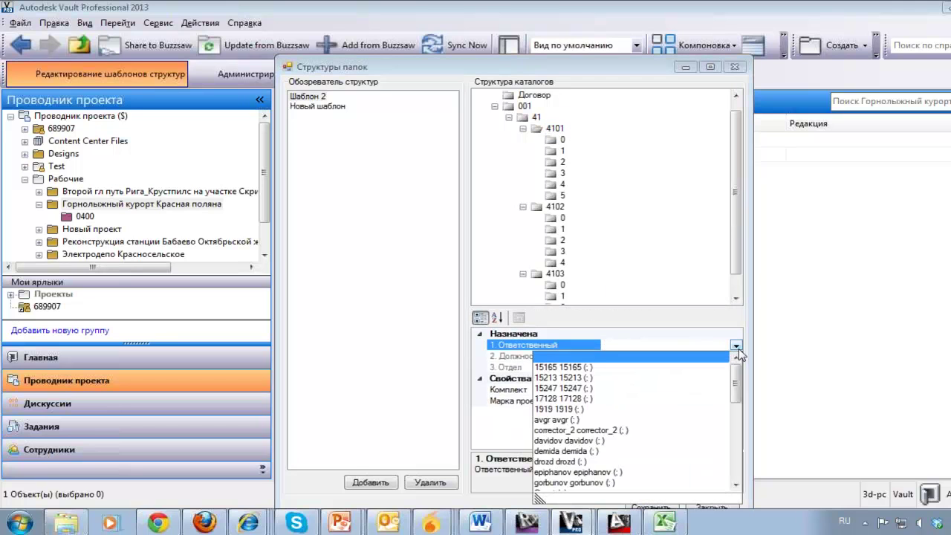
click(735, 484)
click(649, 451)
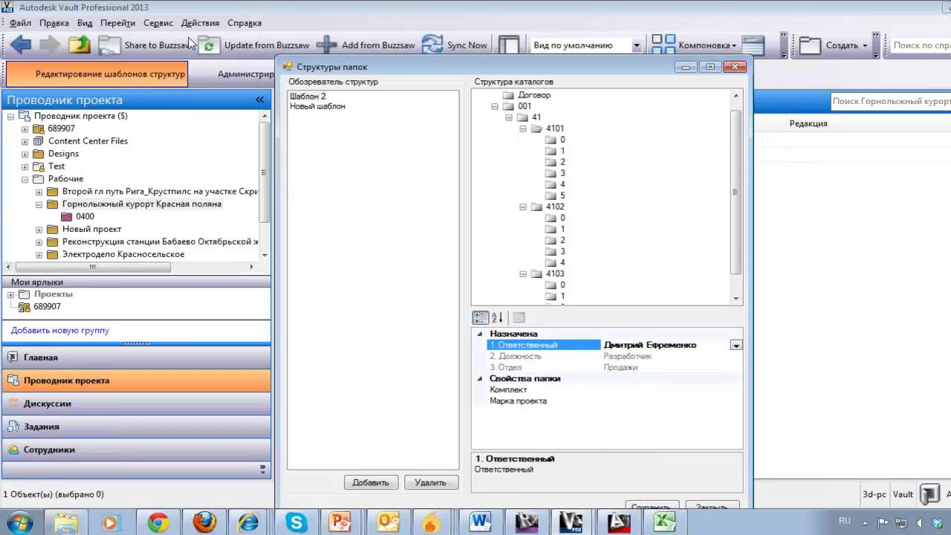
Set folder 4101's Комплект to "Архитектурные решения" and Марка проекта to "АР", and select its subfolder 0.
click(615, 391)
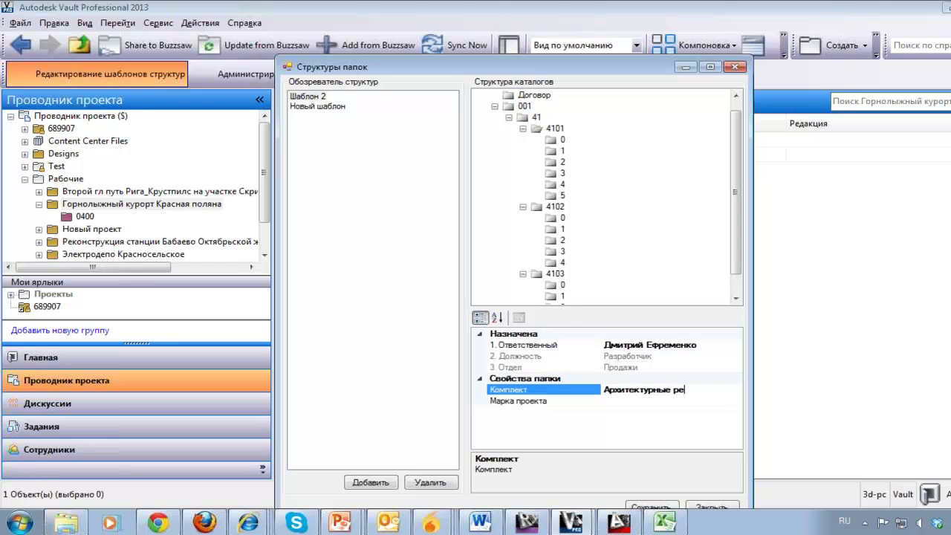
click(630, 402)
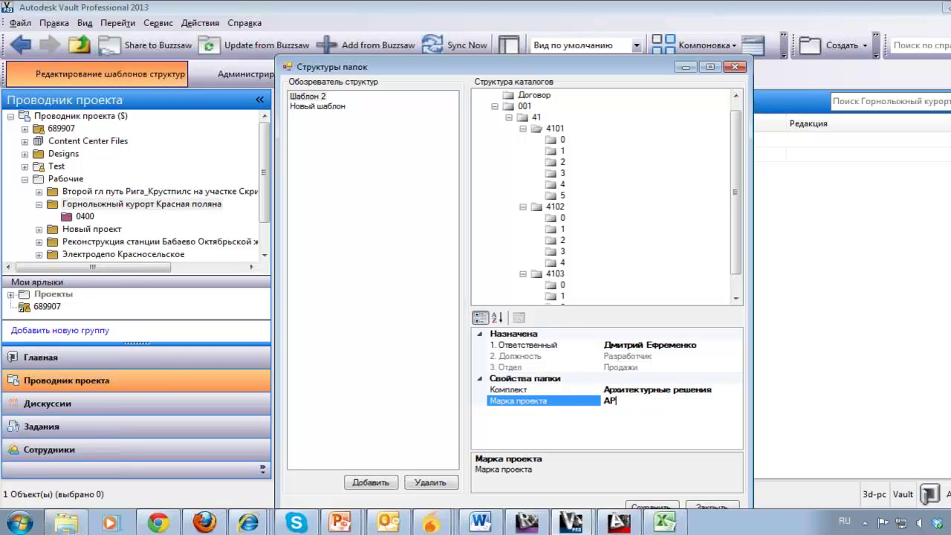
click(662, 381)
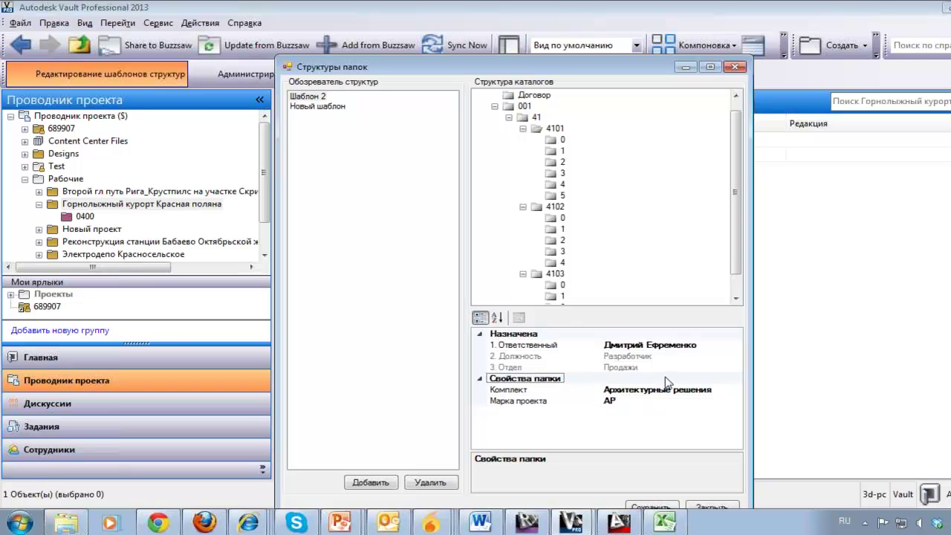
click(562, 140)
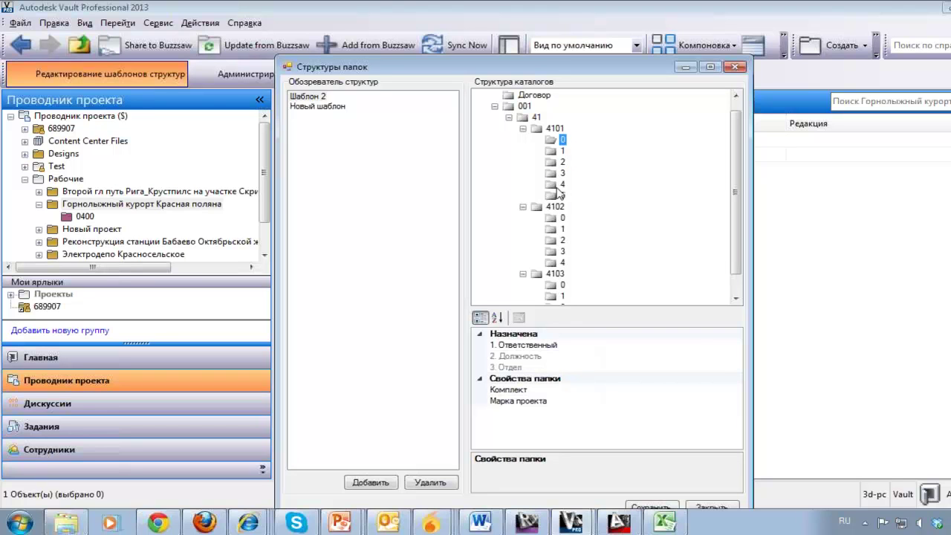
Apply folder 4101's data to its nested folders and check the properties of subfolders 0 to 3.
click(559, 131)
right_click(561, 133)
click(561, 134)
right_click(549, 131)
click(594, 161)
key(Escape)
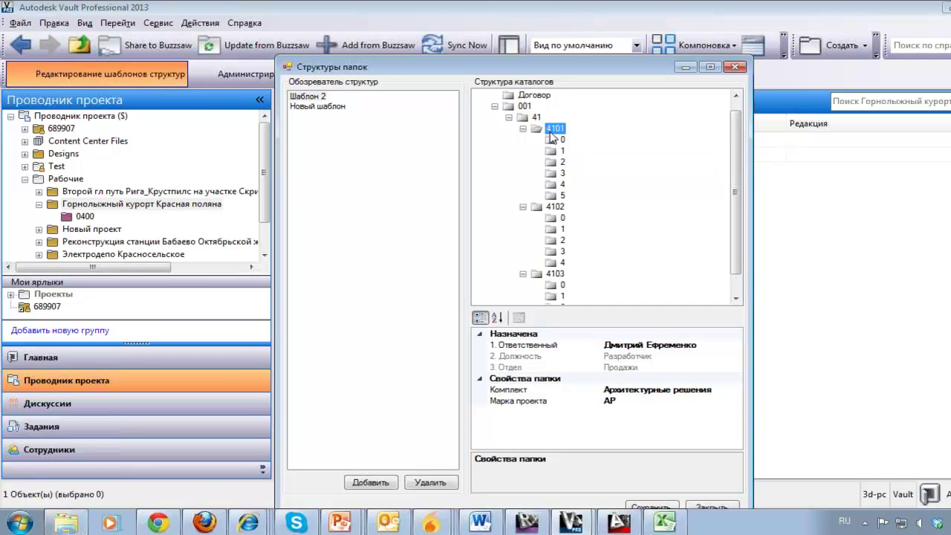
right_click(553, 136)
mouse_move(600, 157)
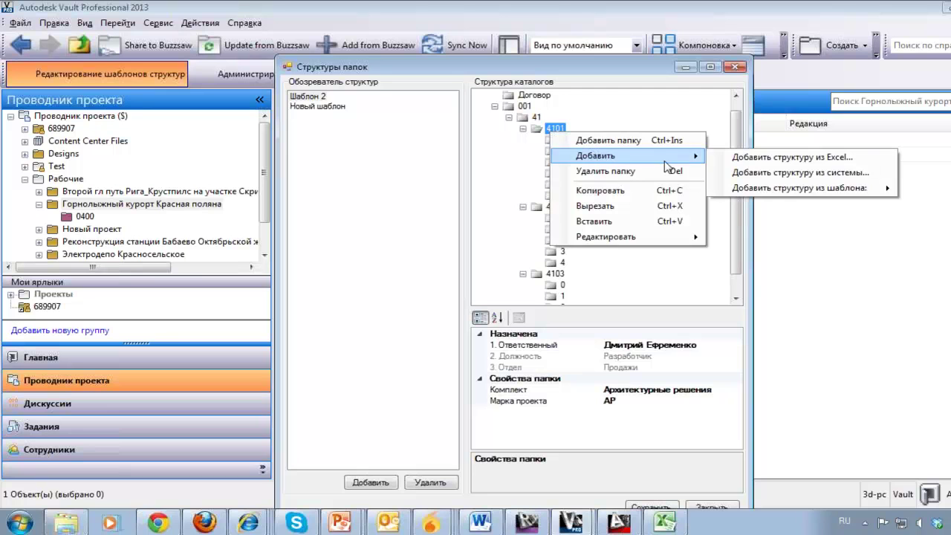
mouse_move(666, 241)
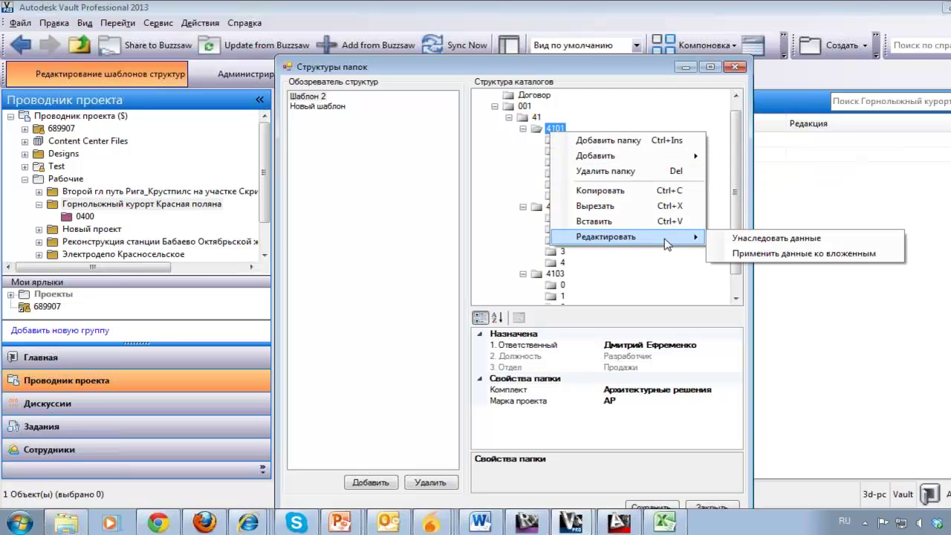
click(741, 254)
click(552, 143)
click(552, 151)
click(552, 162)
click(552, 173)
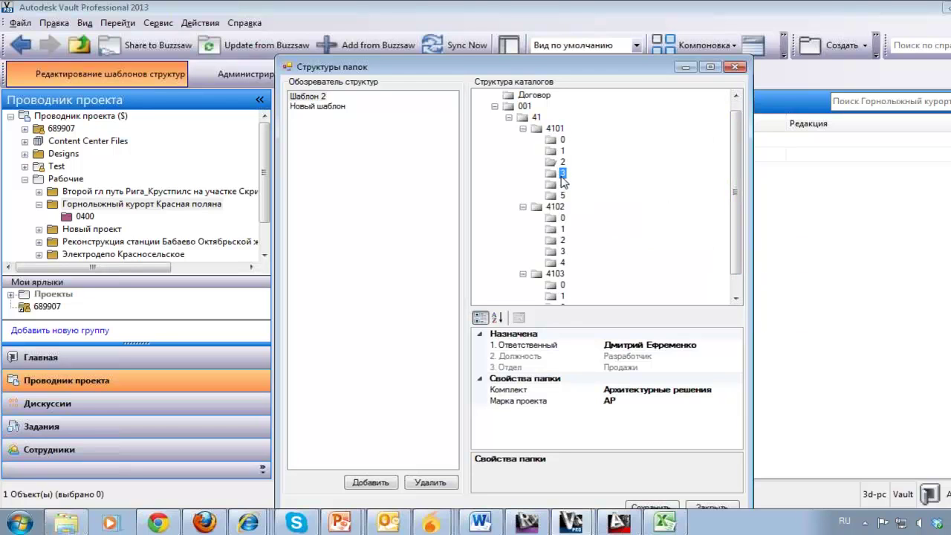
Set Марка проекта to "АР1" for subfolder 0 and "АР2" for subfolder 1 of 4101, and select subfolder 2's Марка проекта.
click(556, 142)
click(630, 401)
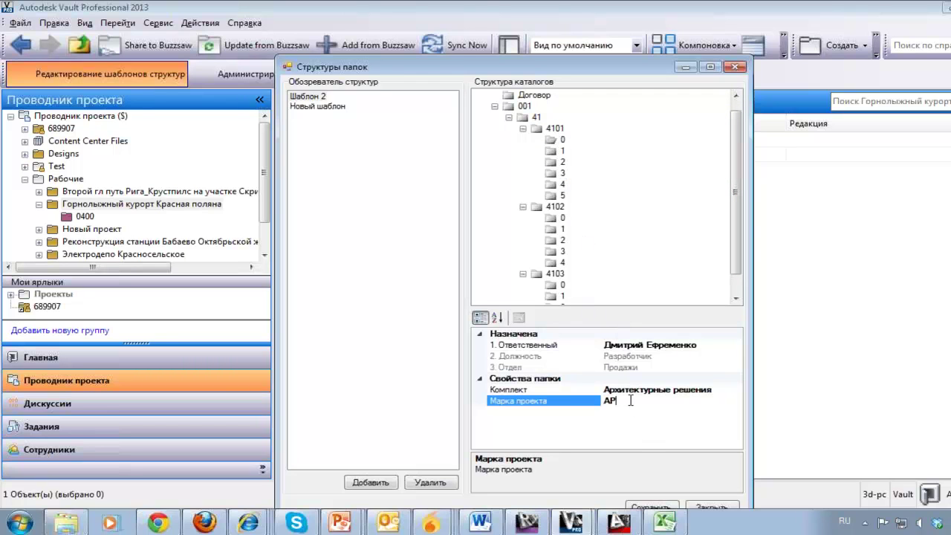
text(0)
click(556, 150)
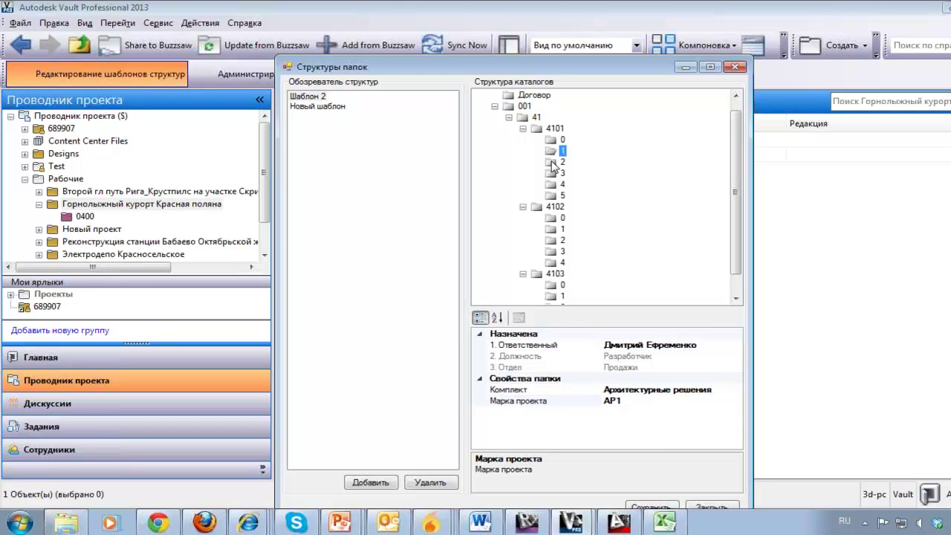
click(629, 400)
text(2)
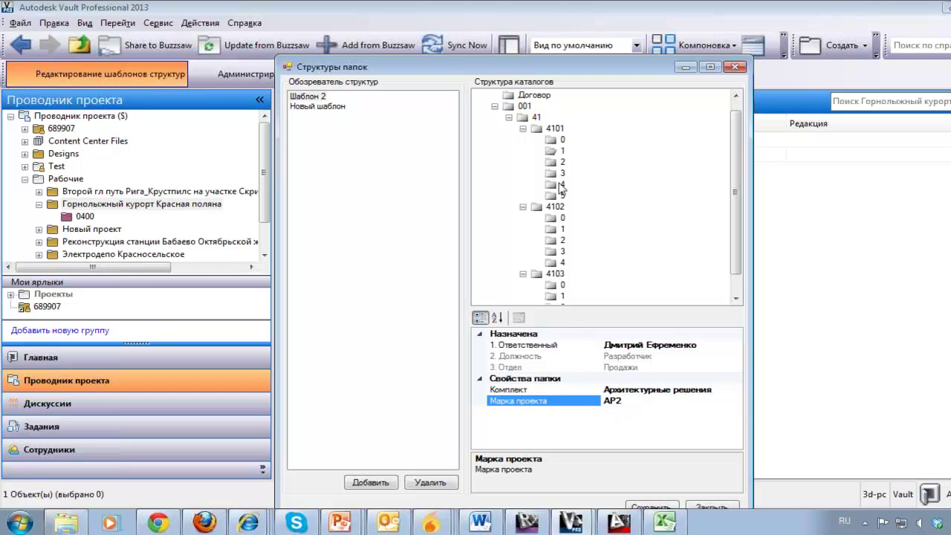
click(562, 162)
click(638, 400)
click(494, 108)
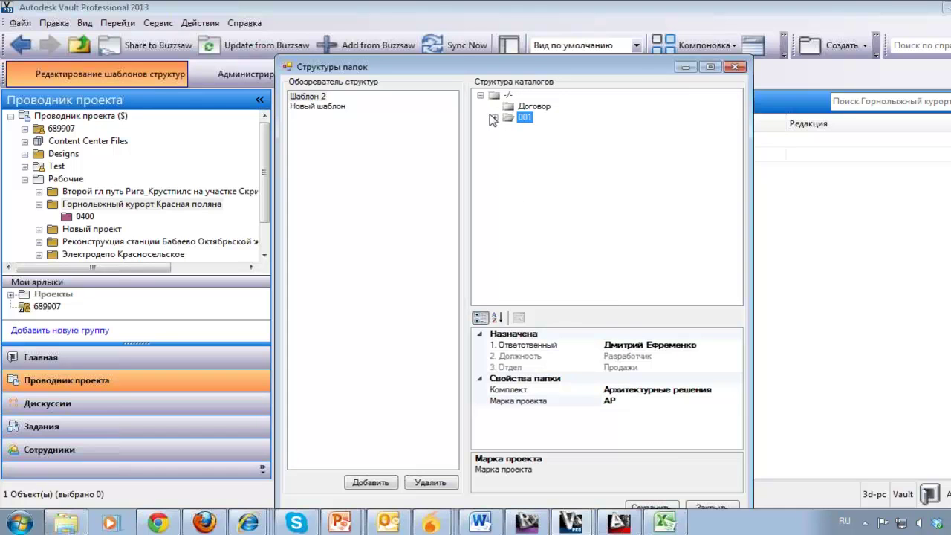
right_click(512, 114)
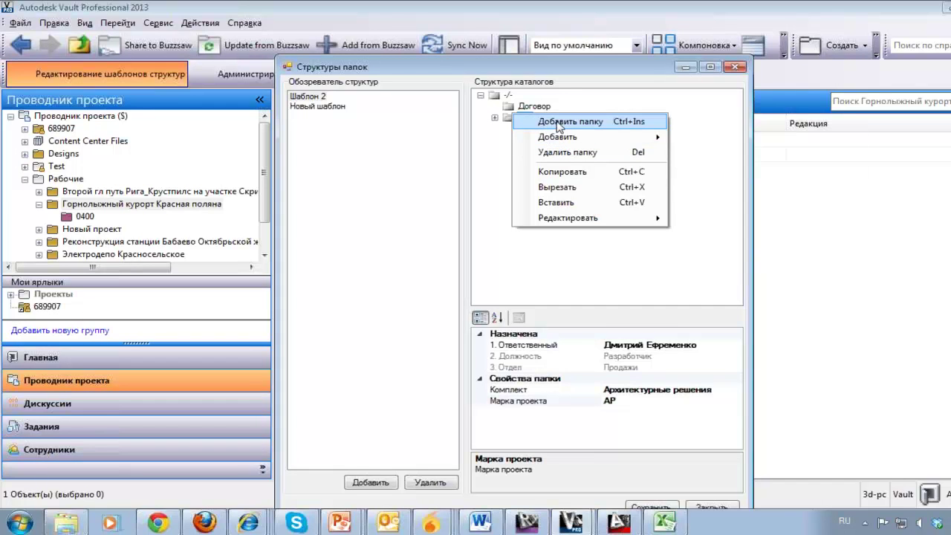
mouse_move(649, 140)
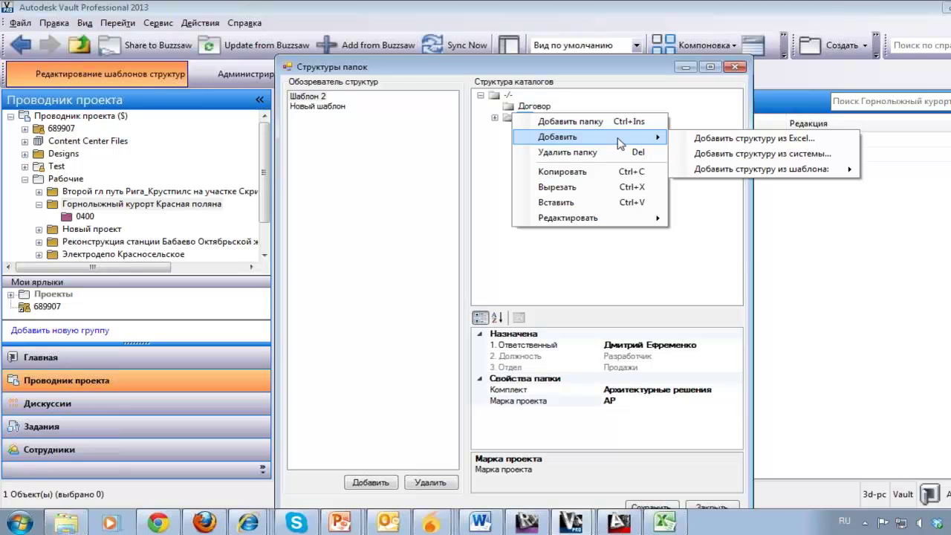
mouse_move(716, 171)
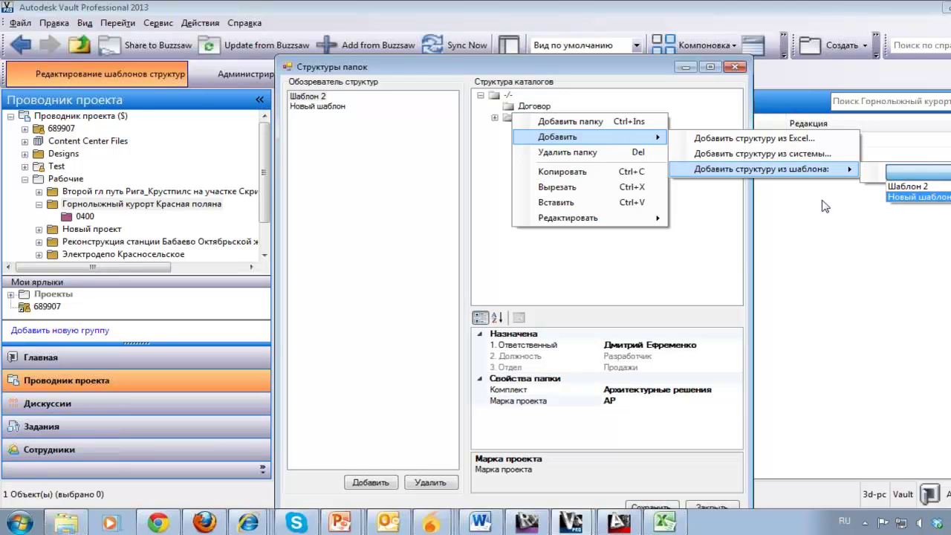
key(Return)
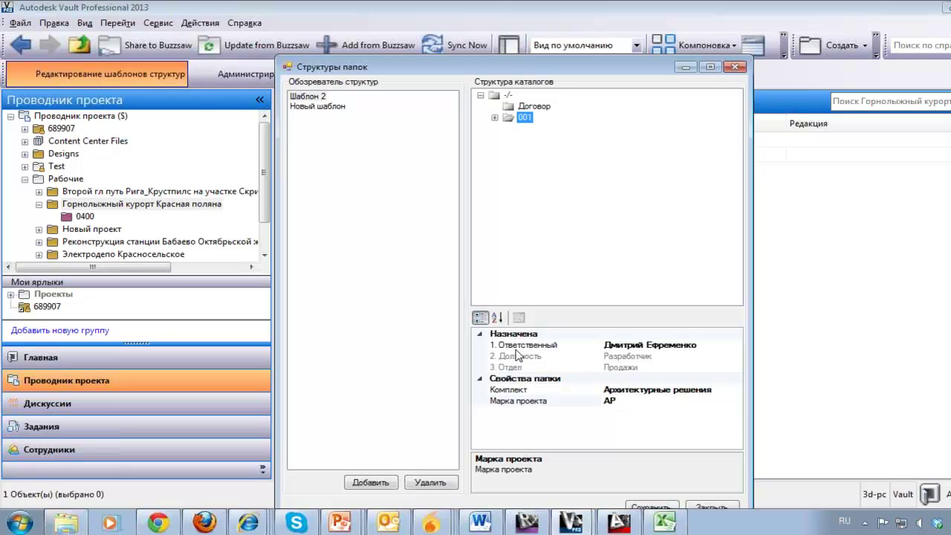
Save the folder structure templates and close the Структуры папок window.
drag(518, 70, 511, 43)
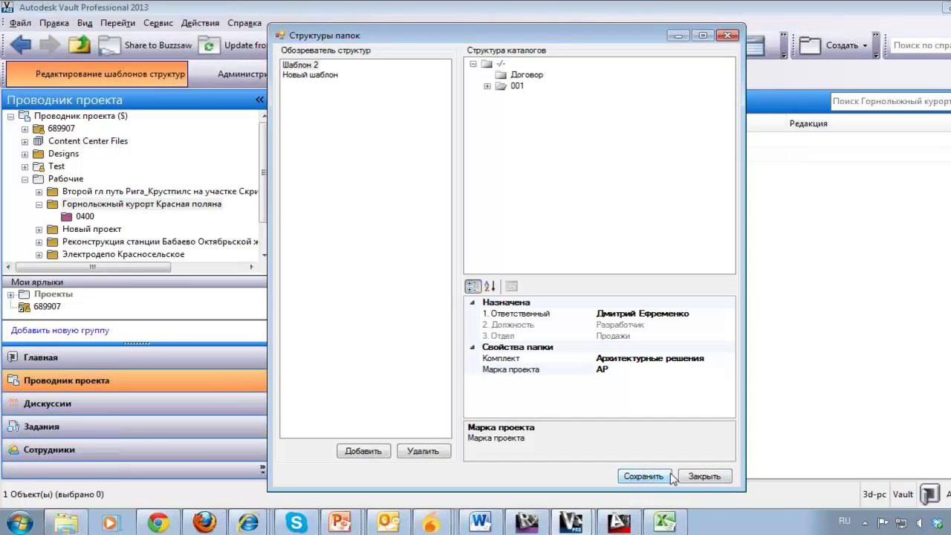
click(702, 476)
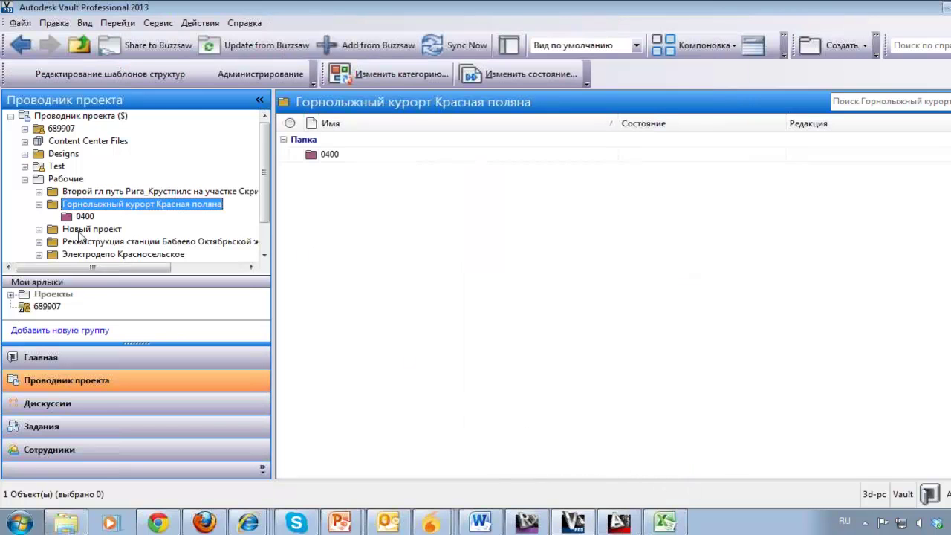
Delete folder 0400 from the project "Горнолыжный курорт Красная поляна" and confirm the deletion.
click(83, 216)
right_click(83, 217)
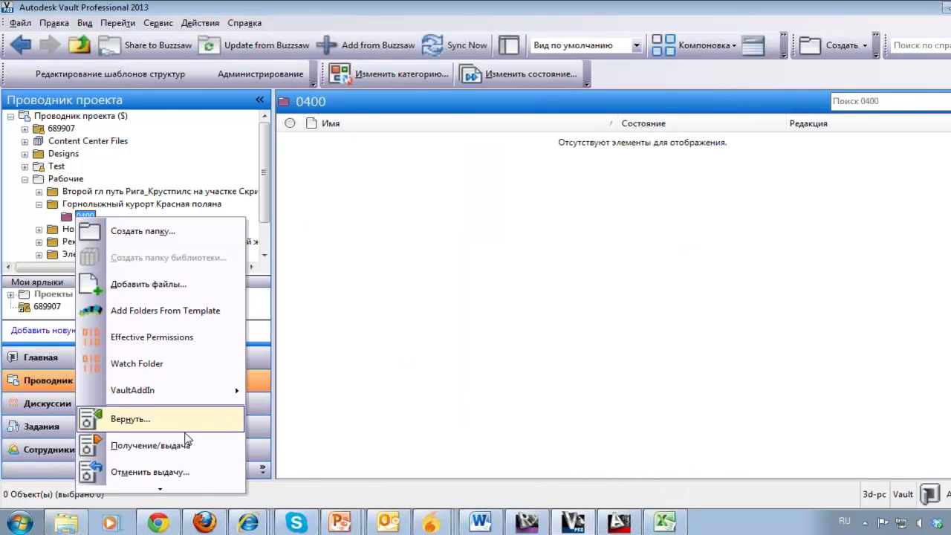
scroll(163, 502, down, 5)
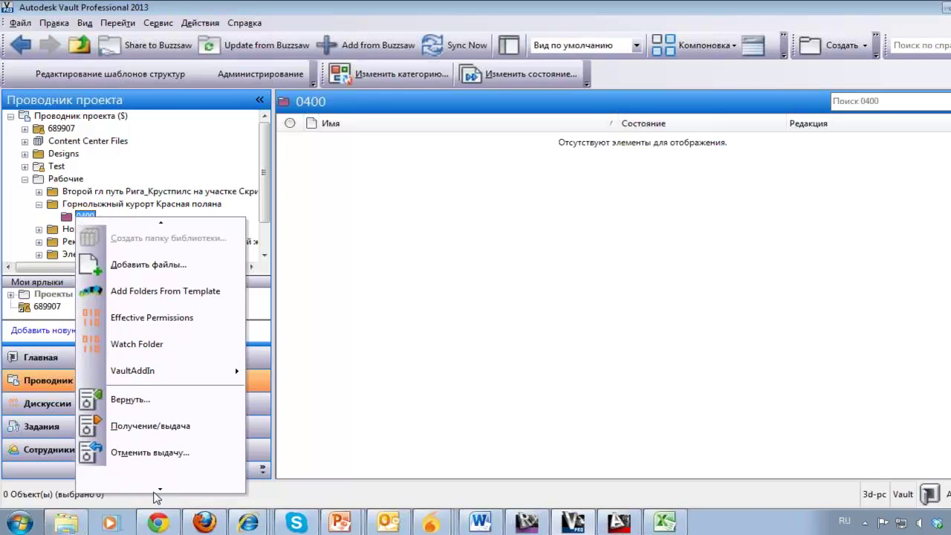
click(128, 349)
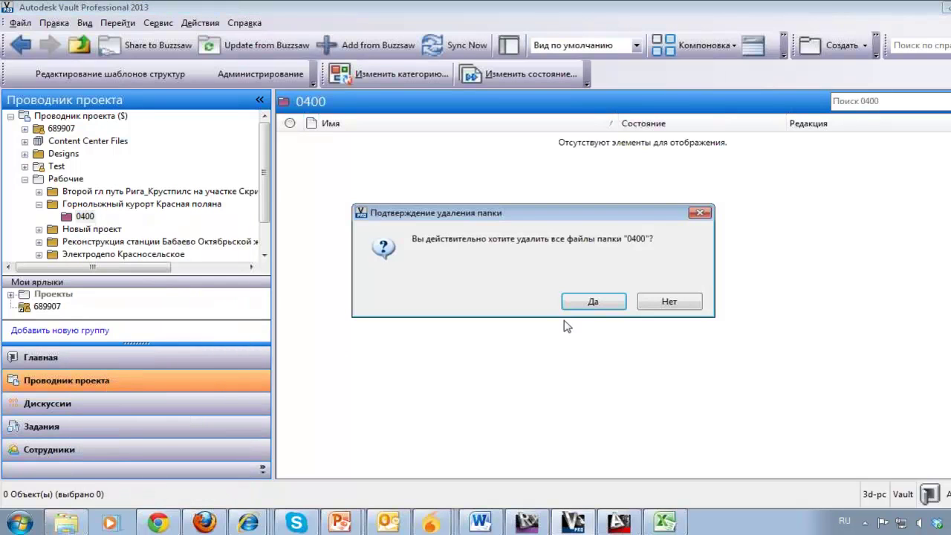
click(605, 301)
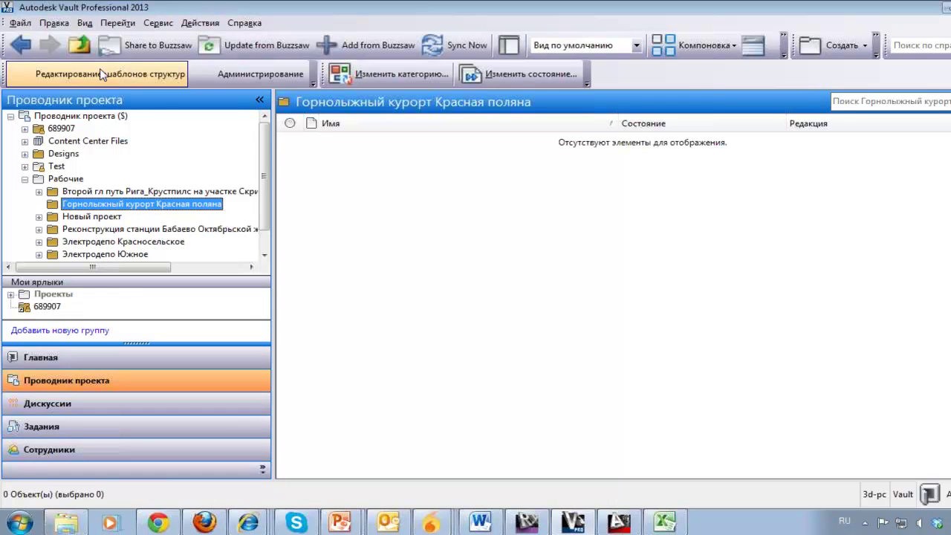
Insert the folder structure of "Шаблон 2" into the project "Горнолыжный курорт Красная поляна".
right_click(154, 213)
mouse_move(297, 377)
click(405, 377)
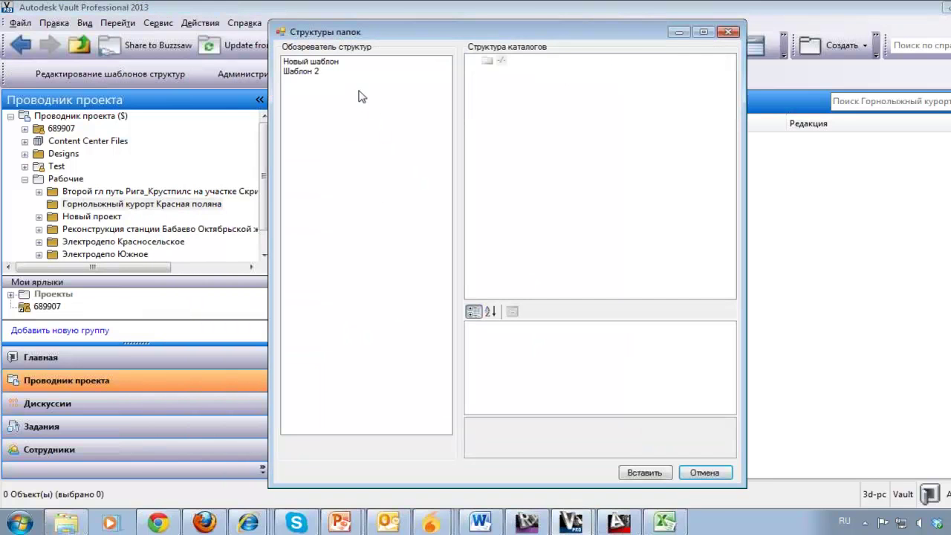
click(313, 72)
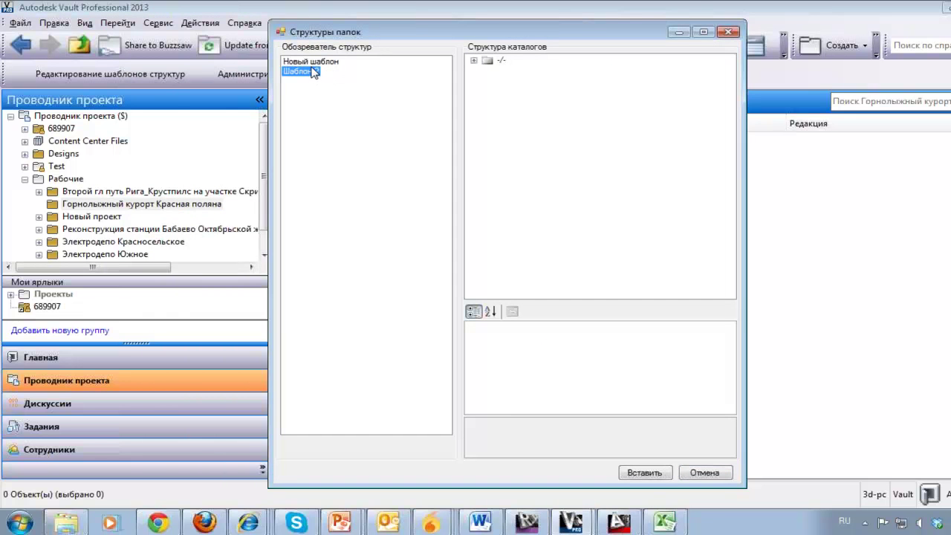
click(645, 474)
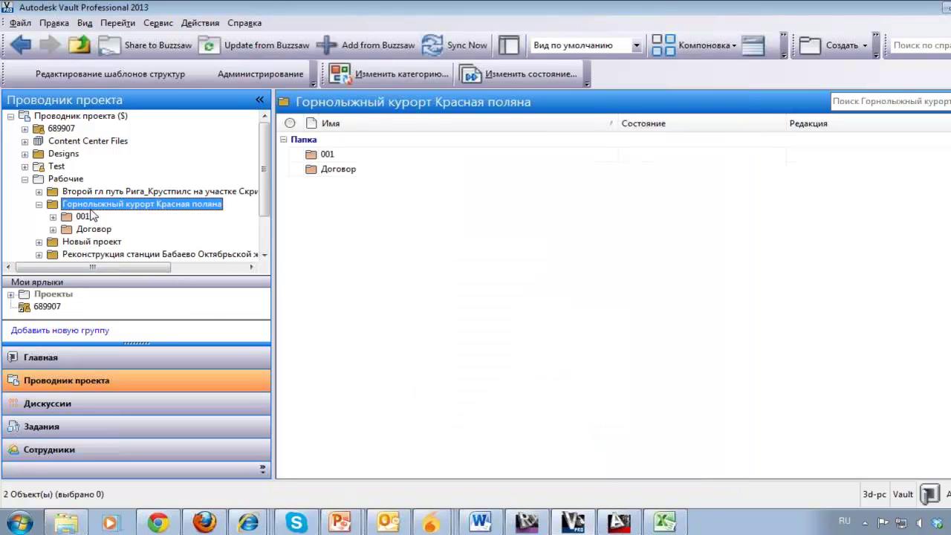
Expand folder 001 in the project, open its subfolder 41 and turn on the preview area (Область просмотра).
click(53, 217)
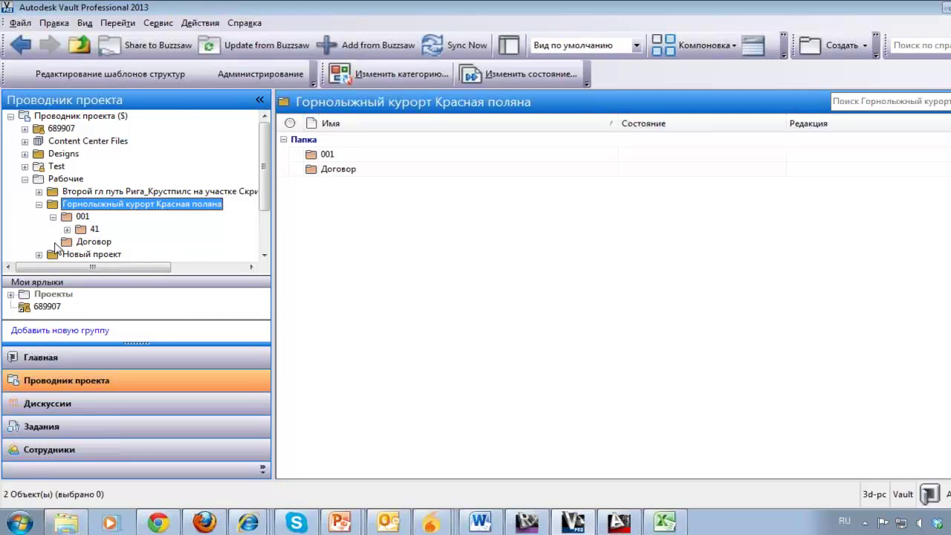
click(84, 242)
click(67, 229)
click(94, 229)
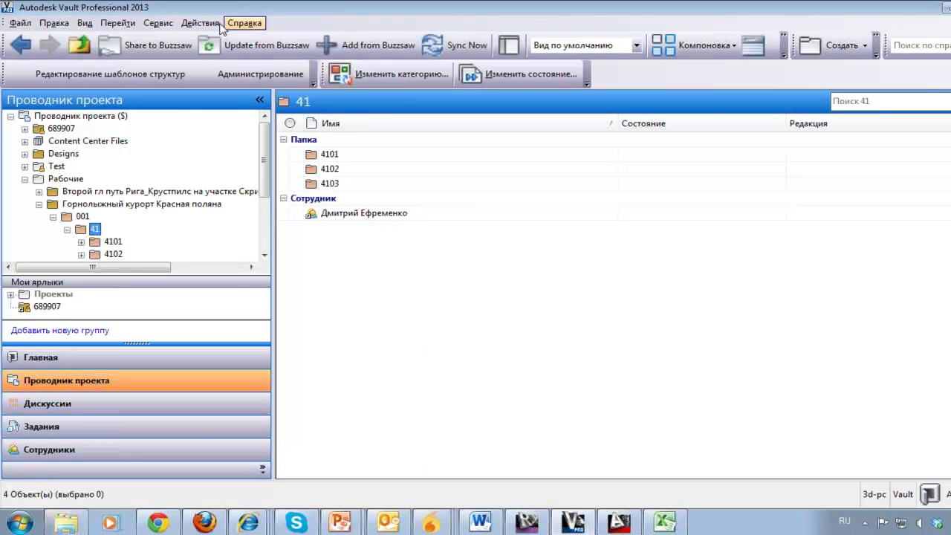
click(93, 25)
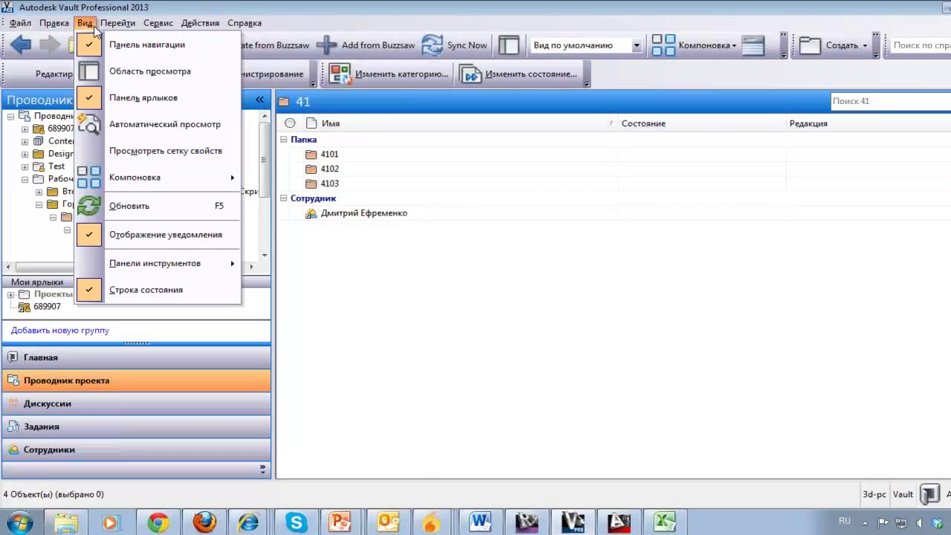
click(148, 71)
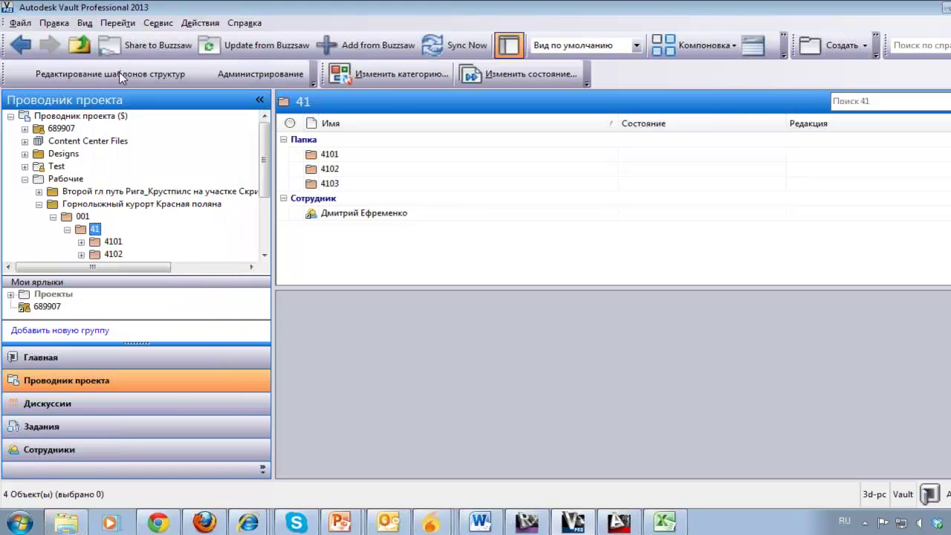
Examine which folders the employee linked to folder 41 is assigned to under Области применения.
click(357, 214)
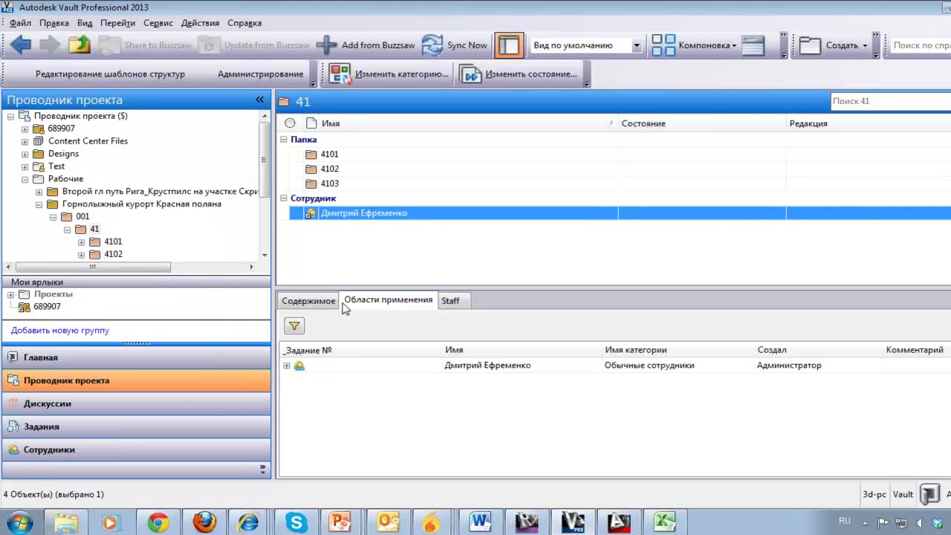
click(288, 368)
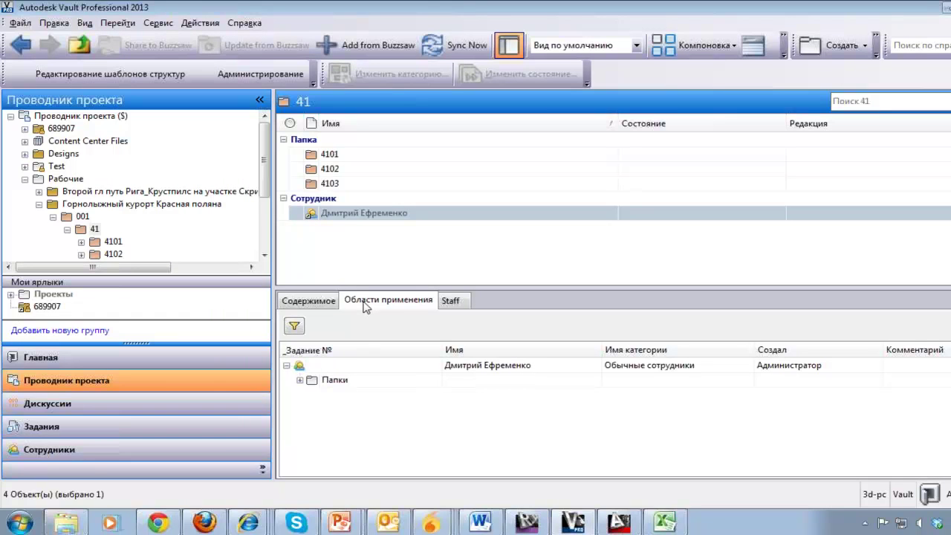
click(299, 381)
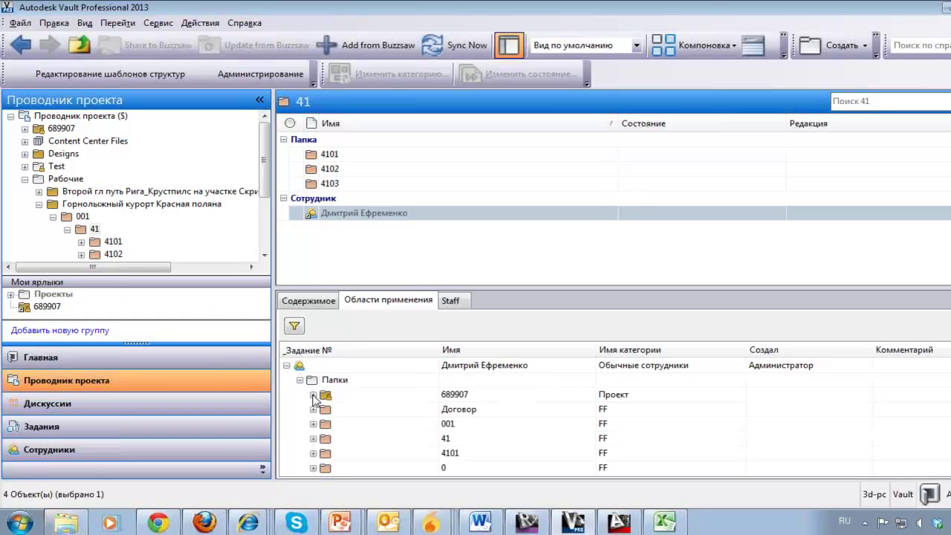
scroll(313, 399, down, 5)
scroll(321, 393, up, 3)
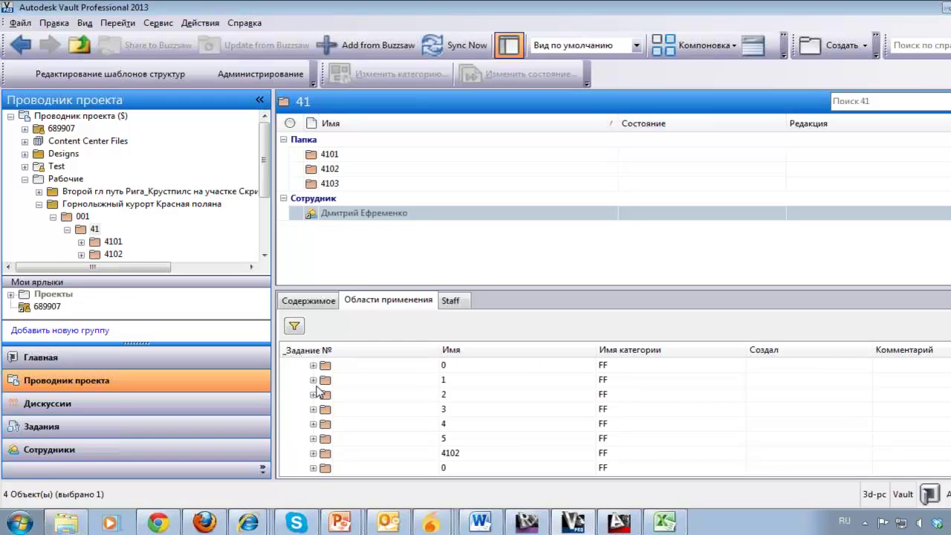
scroll(321, 394, up, 2)
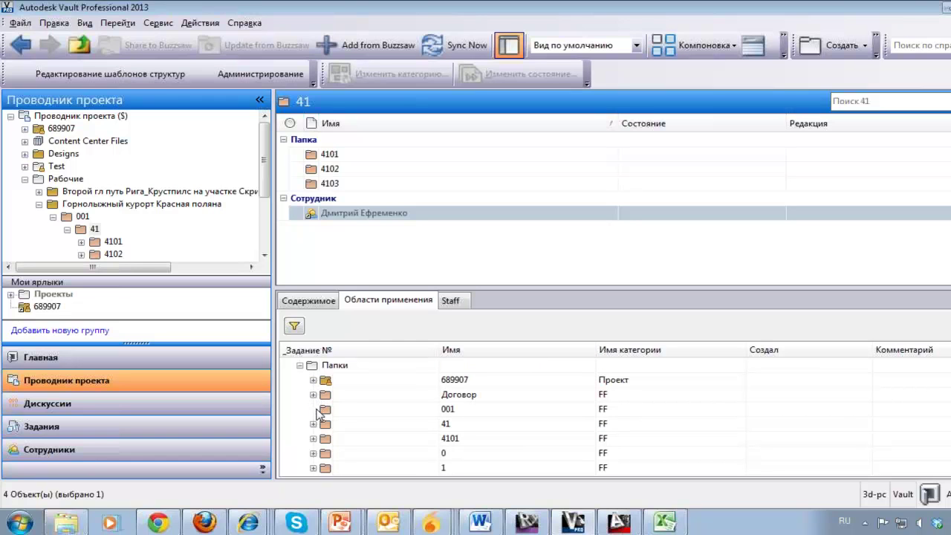
click(321, 413)
click(318, 431)
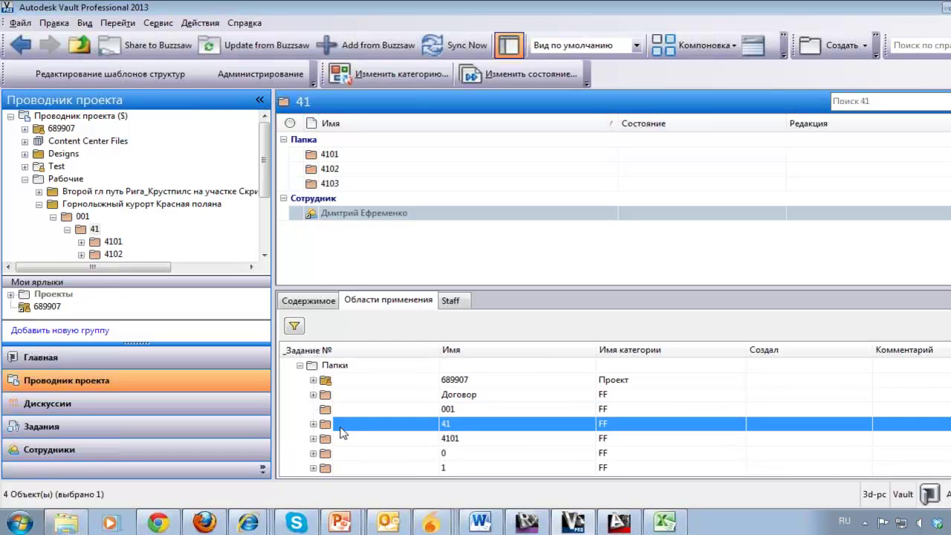
click(339, 439)
click(300, 365)
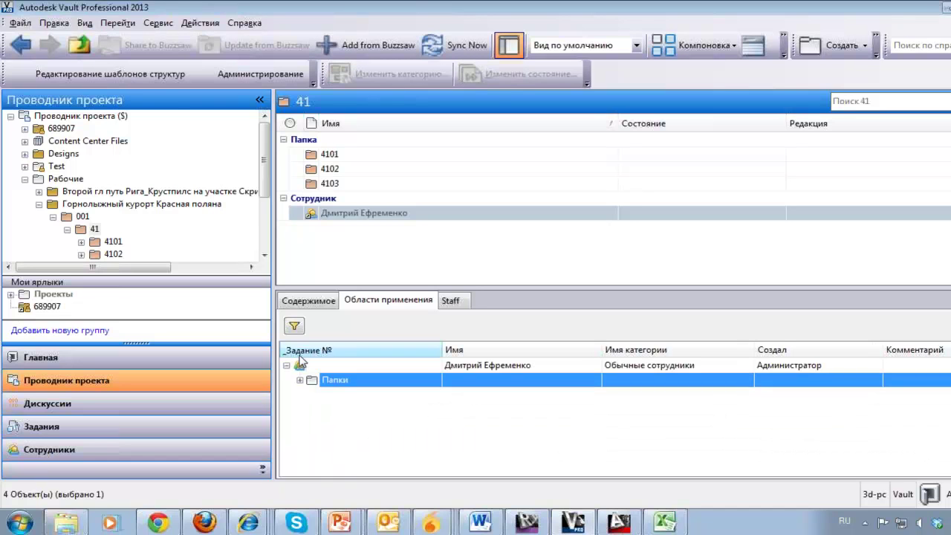
View the employee's Staff properties and collapse the project "Горнолыжный курорт Красная поляна" in the folder tree.
click(455, 301)
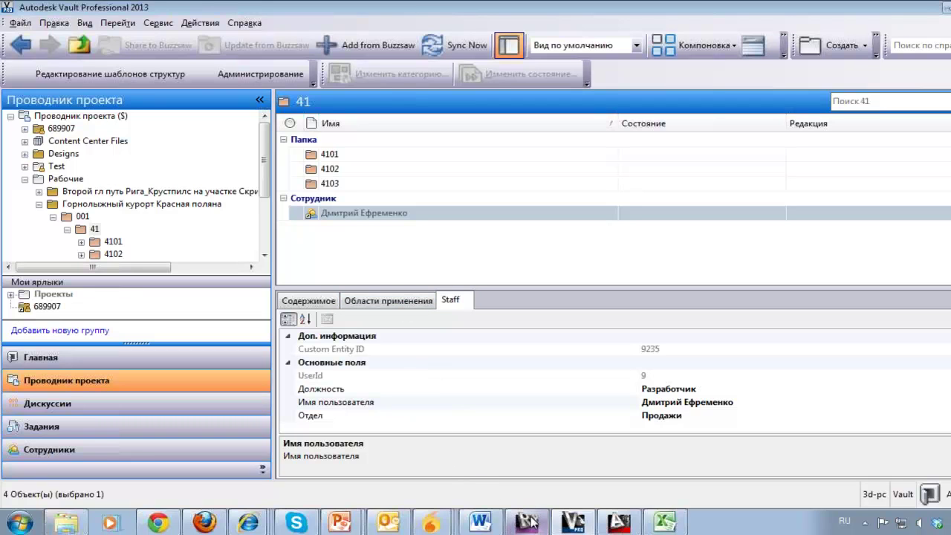
mouse_move(532, 522)
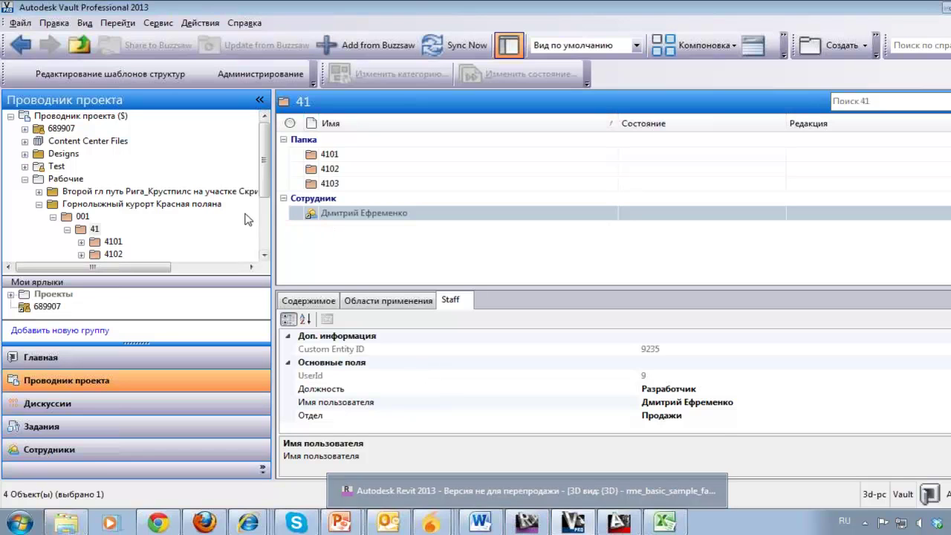
click(39, 204)
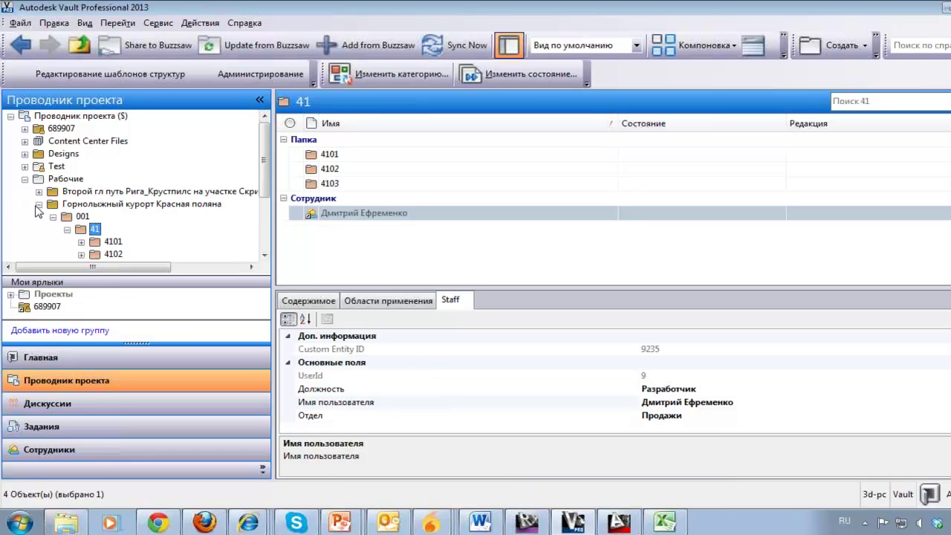
Look over the VaultAddIn commands, collapse Рабочие, expand the Test folder and view the contents of its folder 678855.
click(200, 23)
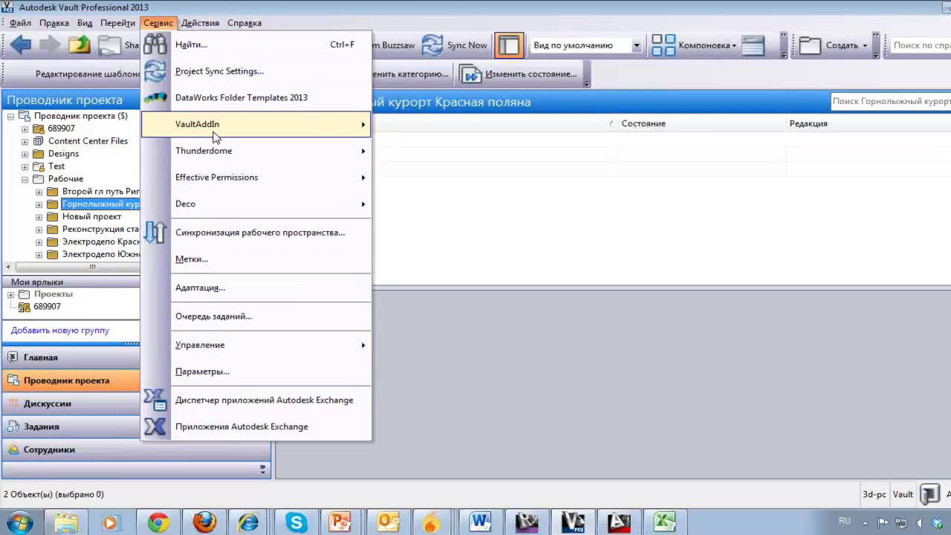
mouse_move(220, 128)
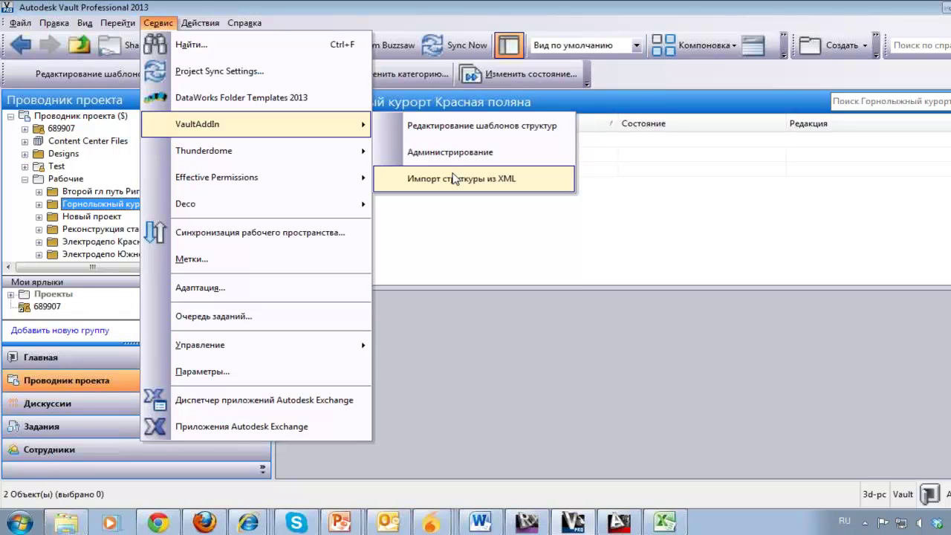
click(25, 179)
click(25, 167)
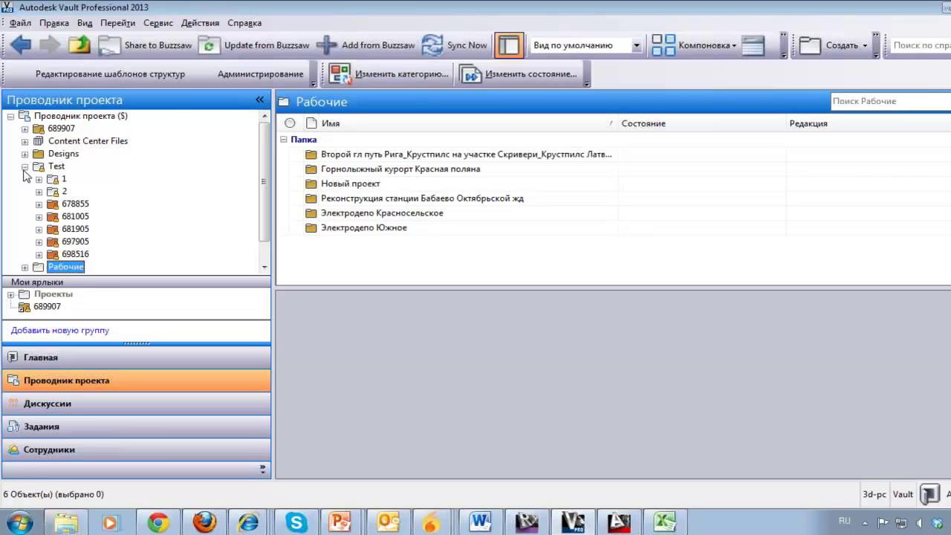
click(25, 167)
click(25, 167)
click(67, 206)
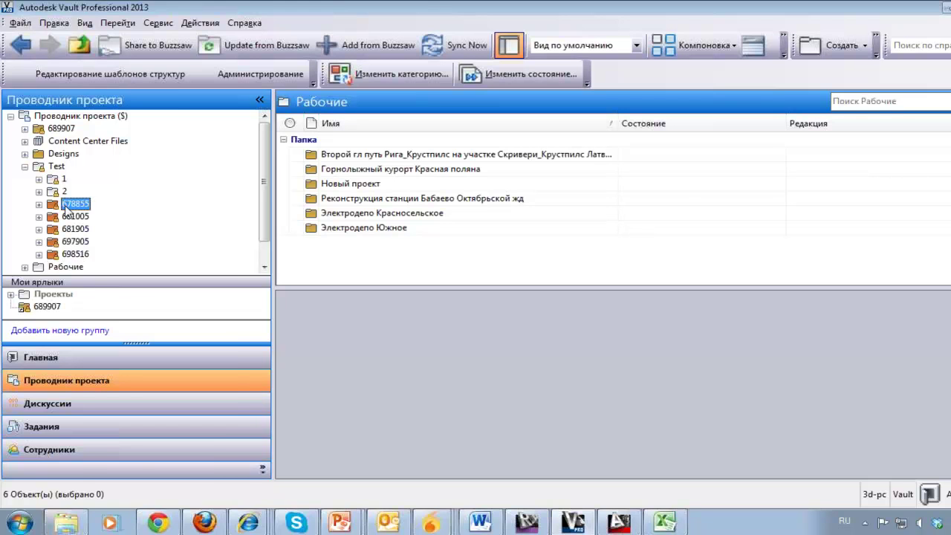
right_click(67, 206)
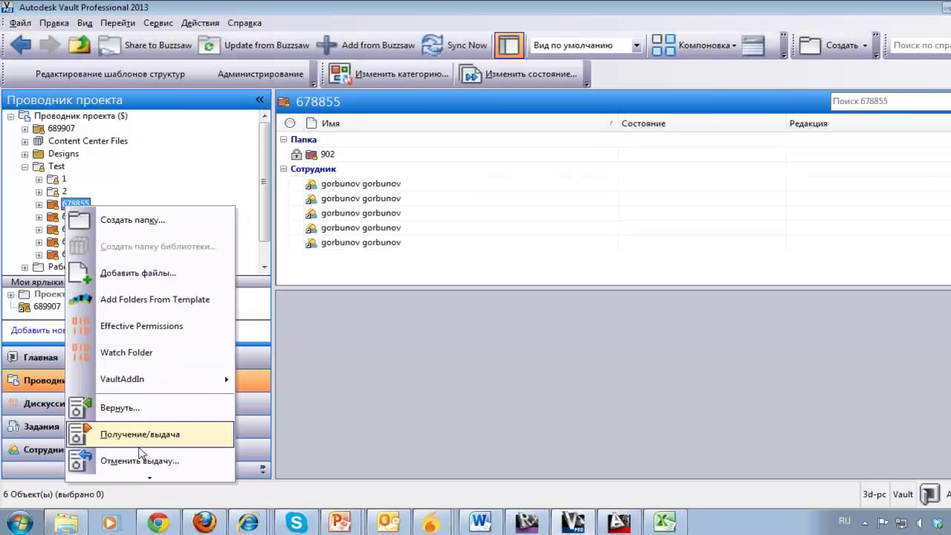
click(217, 174)
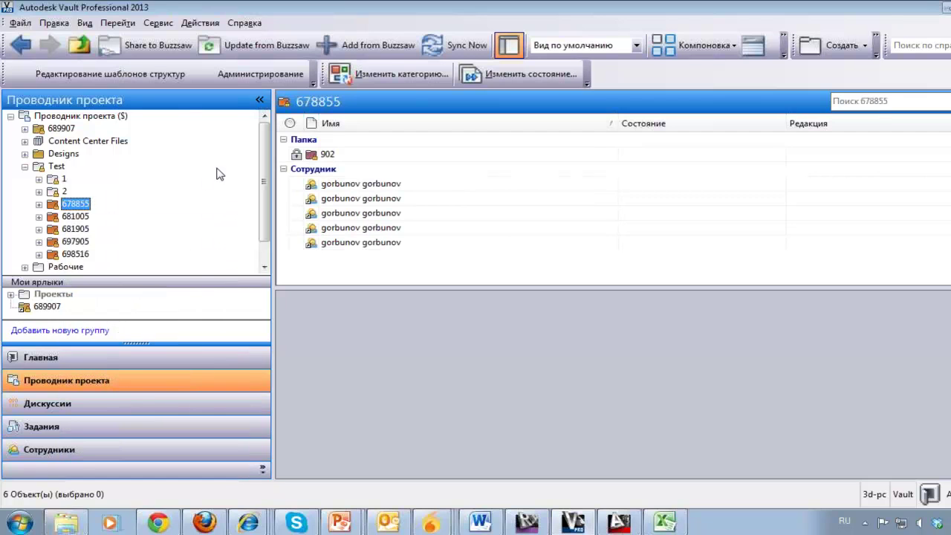
Switch to the desktop, move the structure XML file to an empty area and open it in Notepad (Блокнот).
key(super+d)
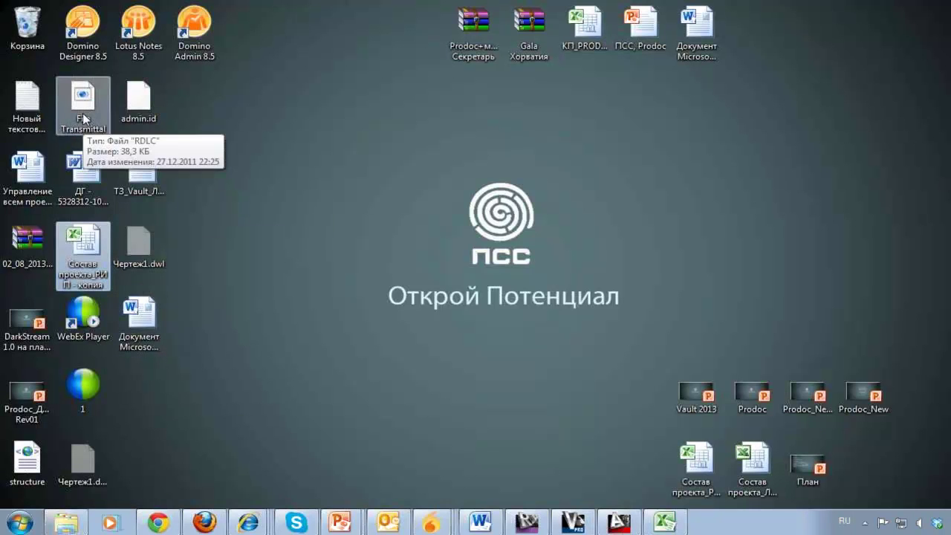
drag(35, 483, 355, 256)
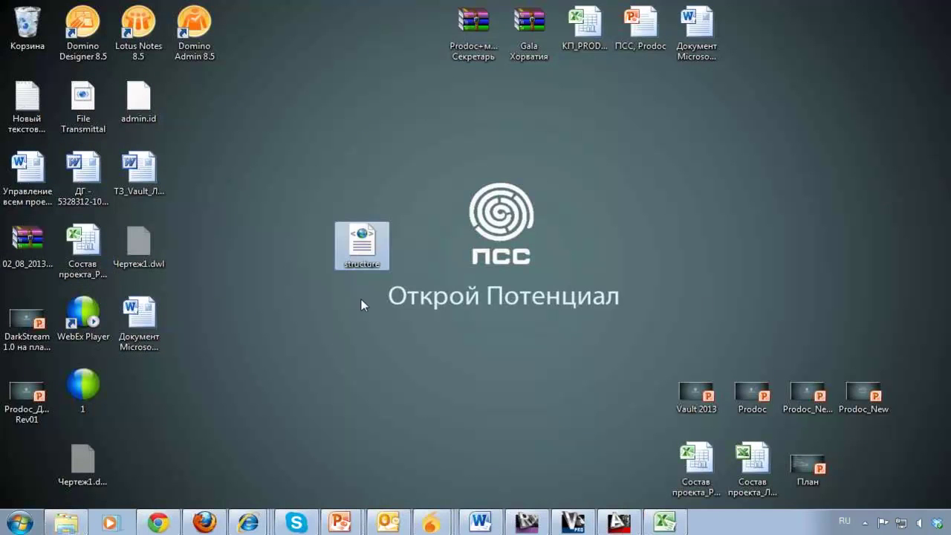
right_click(355, 239)
mouse_move(514, 285)
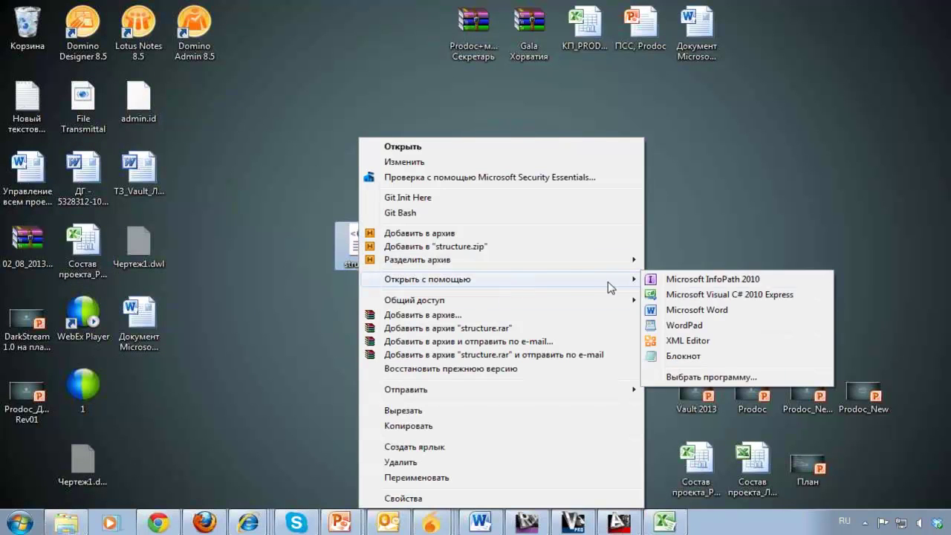
click(683, 356)
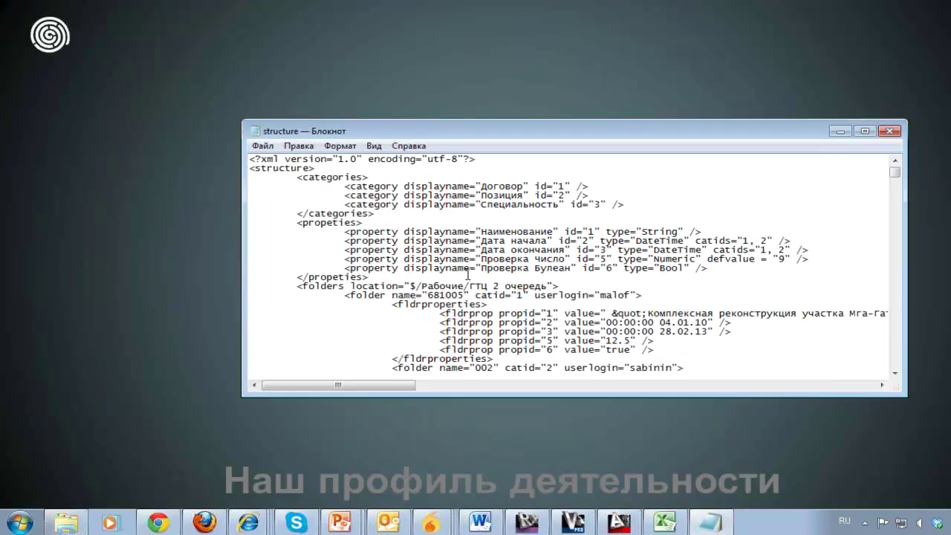
Examine the categories, properties and folder definitions in the maximized structure file and select the name "ГТЦ 2 очередь" in the folders location.
scroll(468, 275, down, 2)
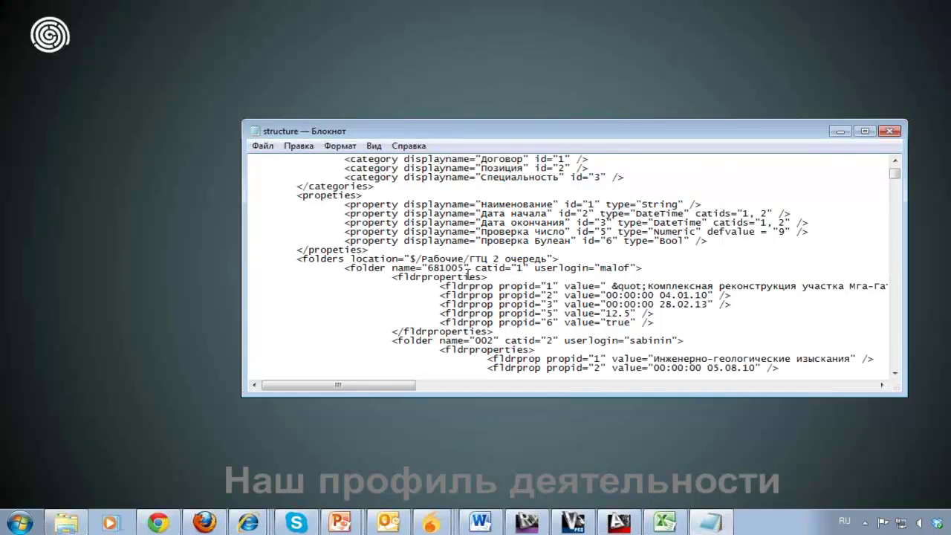
click(864, 131)
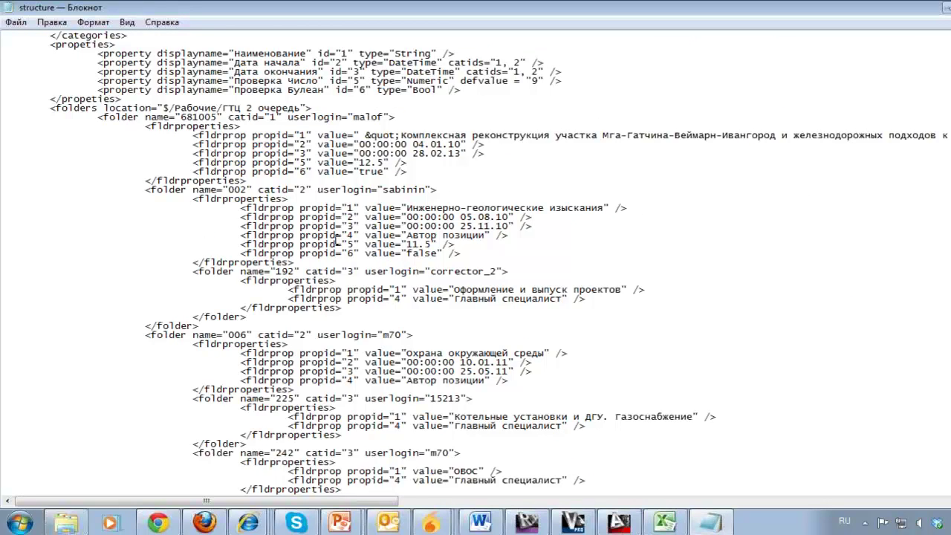
scroll(339, 239, up, 1)
scroll(338, 239, up, 1)
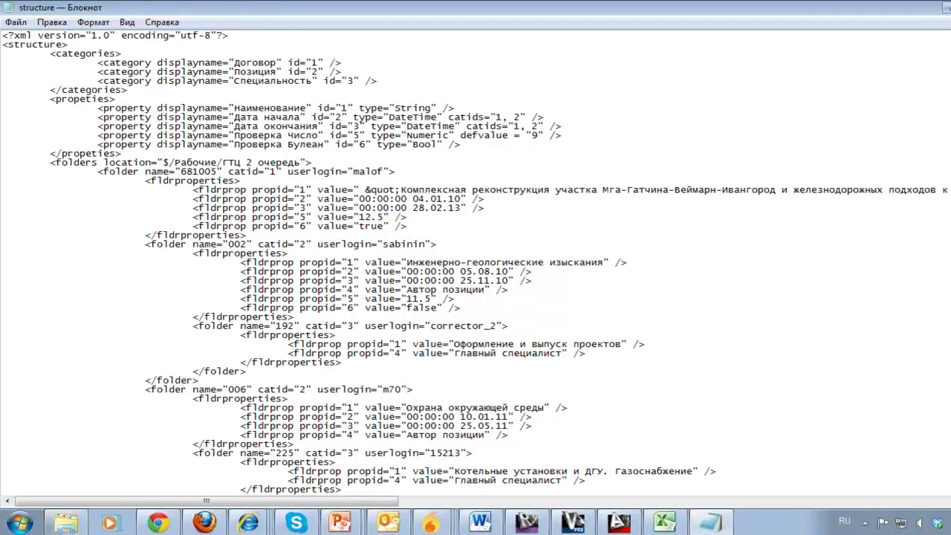
drag(302, 162, 221, 162)
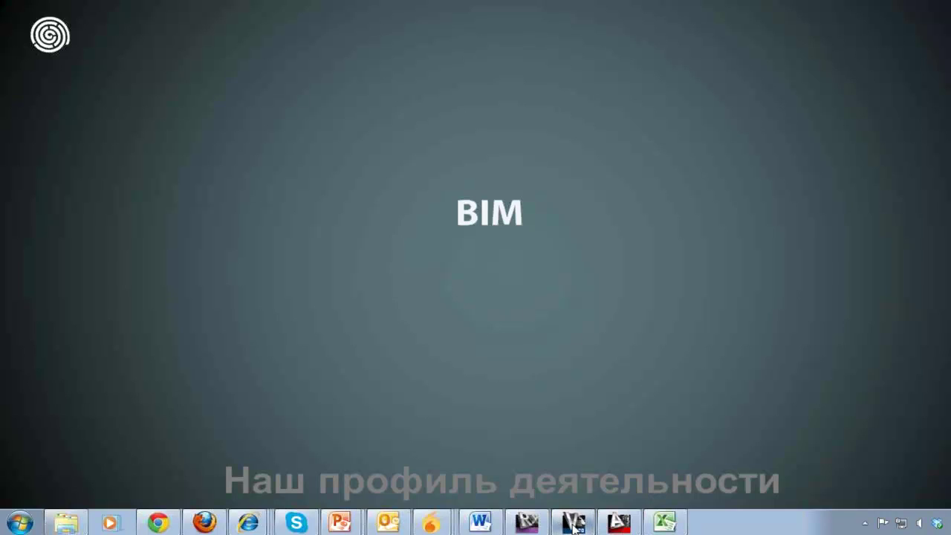
Switch back to Vault, collapse Test, expand Рабочие and create a folder named "ГТЦ 2 очередь" in it.
click(563, 524)
click(26, 167)
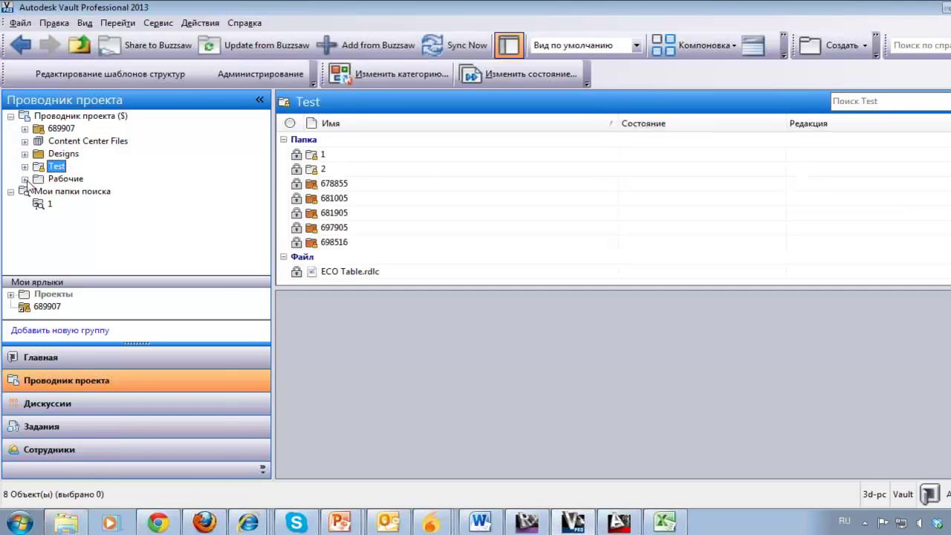
click(25, 179)
click(63, 179)
right_click(55, 180)
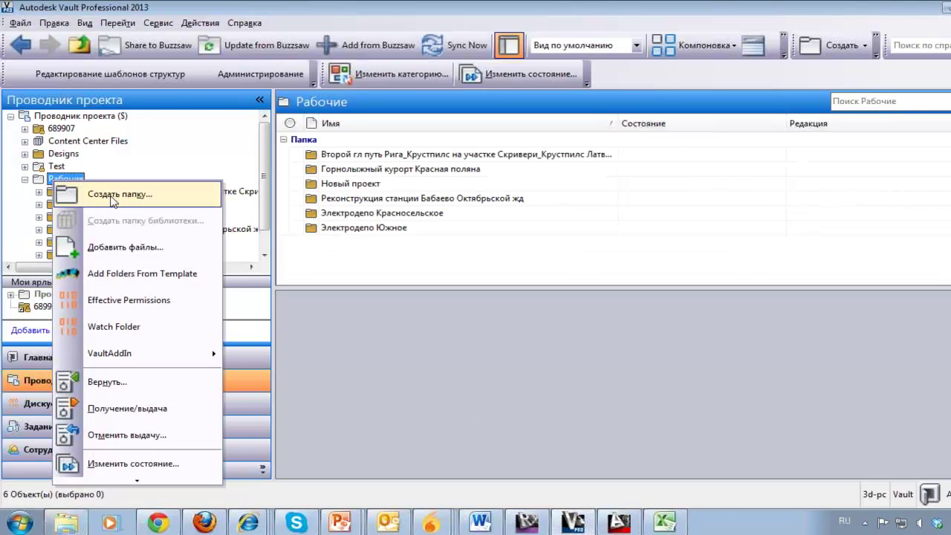
click(113, 196)
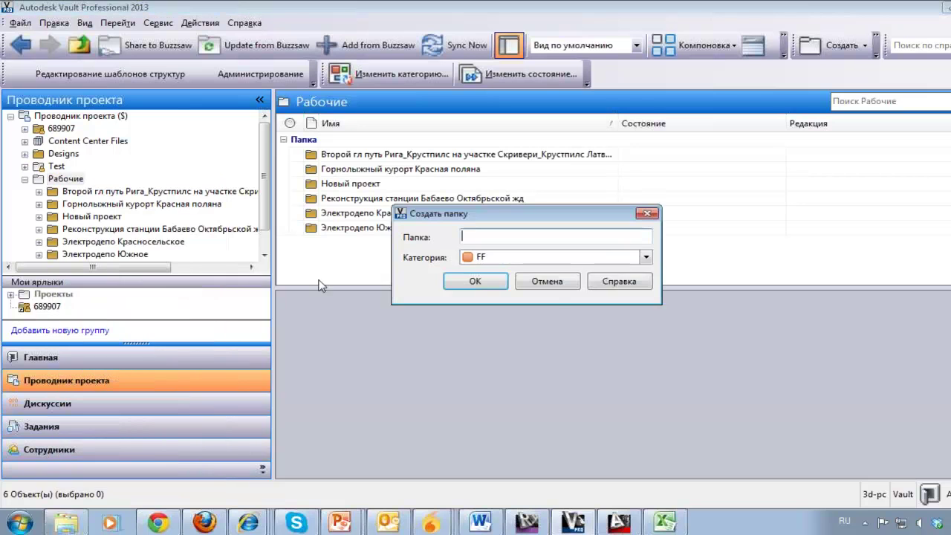
click(628, 258)
click(601, 291)
click(490, 238)
text(ГТЦ 2 очереды)
click(476, 280)
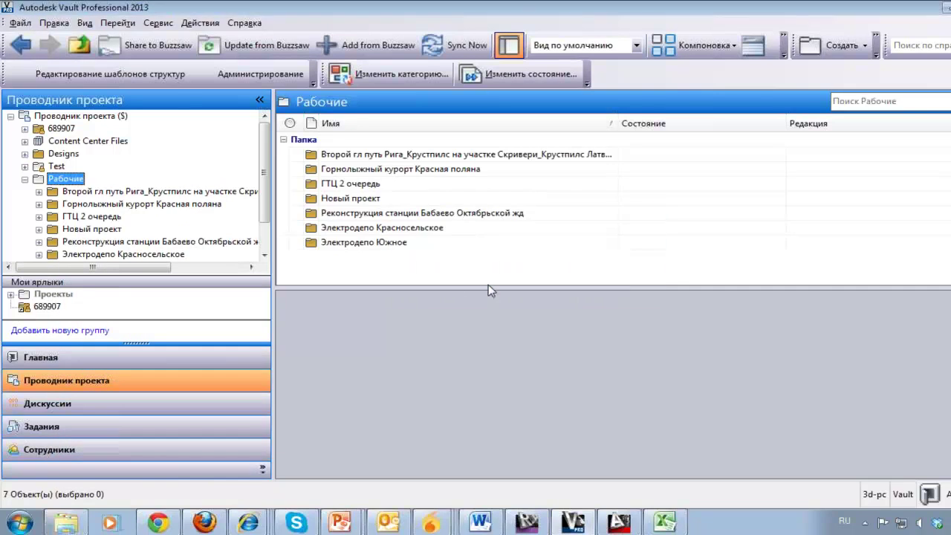
Import the folder structure from the desktop file "structure" with VaultAddIn's XML import while the folder "ГТЦ 2 очередь" is selected.
click(39, 229)
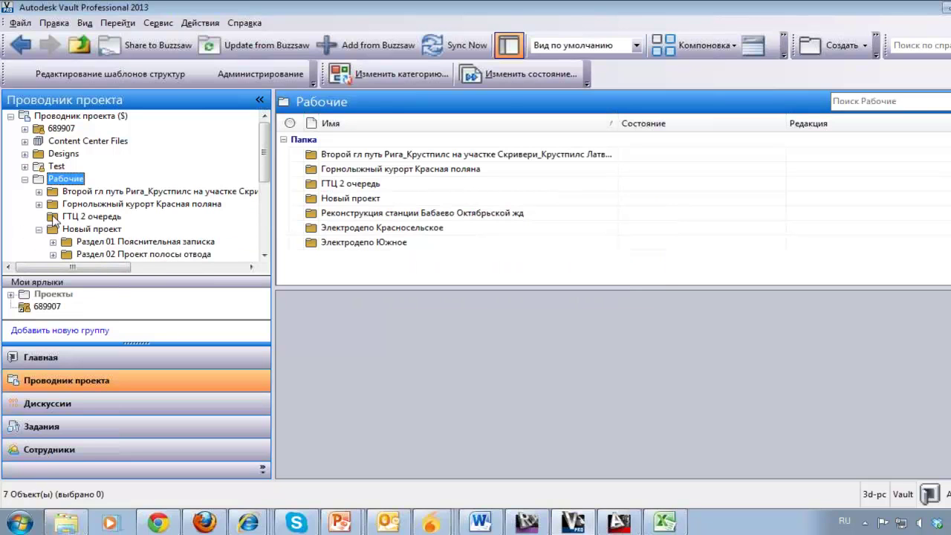
click(88, 216)
click(158, 23)
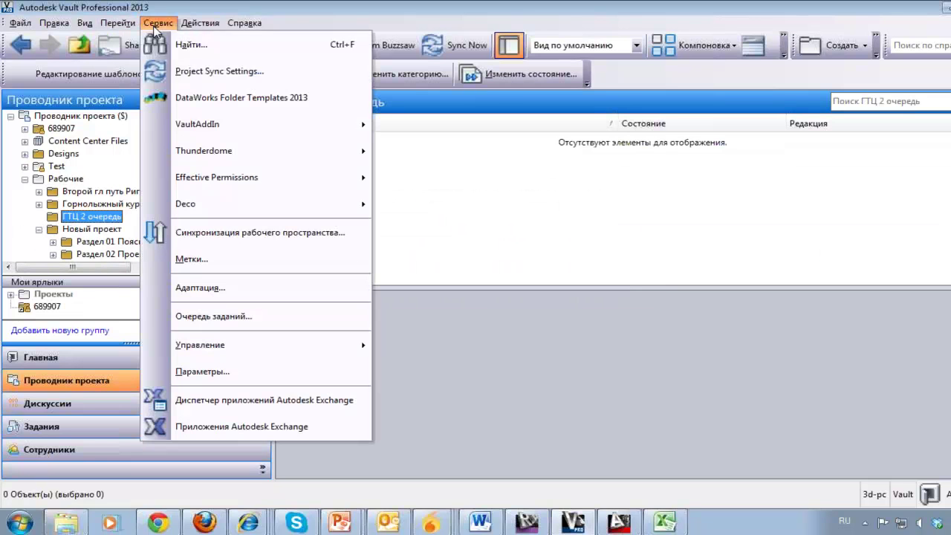
mouse_move(216, 124)
click(475, 178)
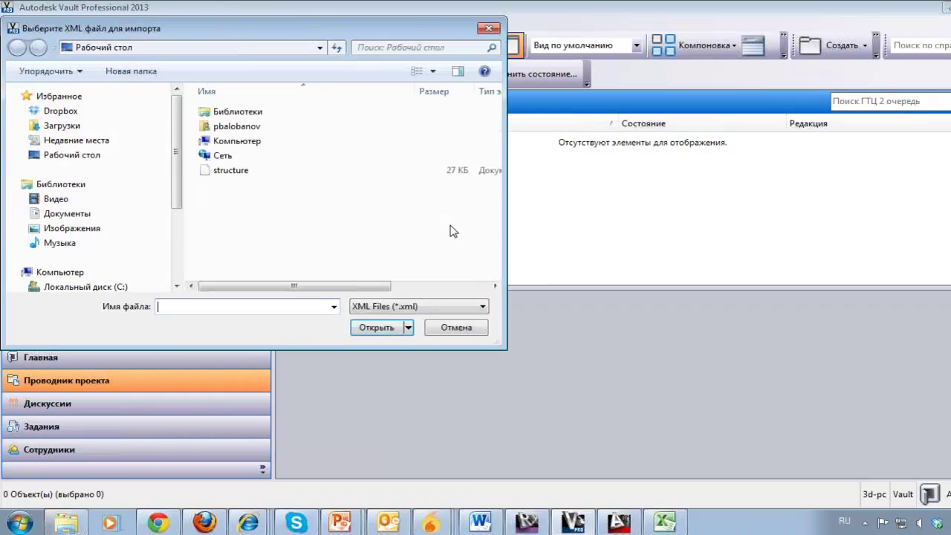
double_click(235, 173)
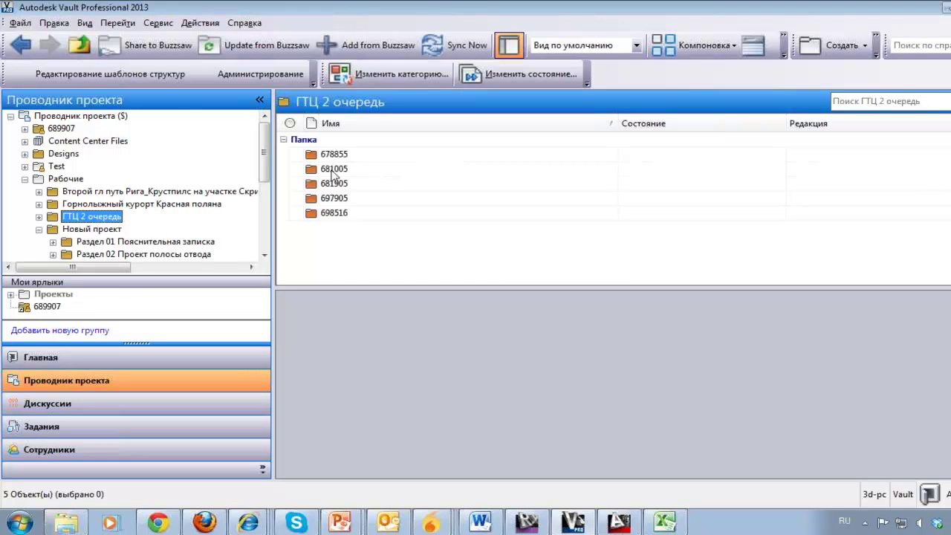
Expand "ГТЦ 2 очередь" and inspect the imported hierarchy in folders 678855 and 681005 down to their 192 subfolders.
click(339, 154)
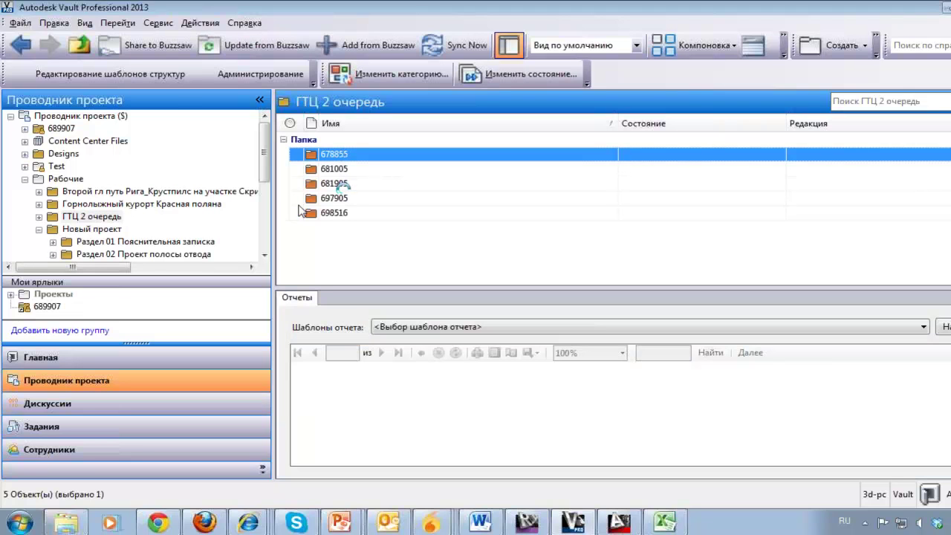
click(40, 217)
scroll(102, 230, down, 2)
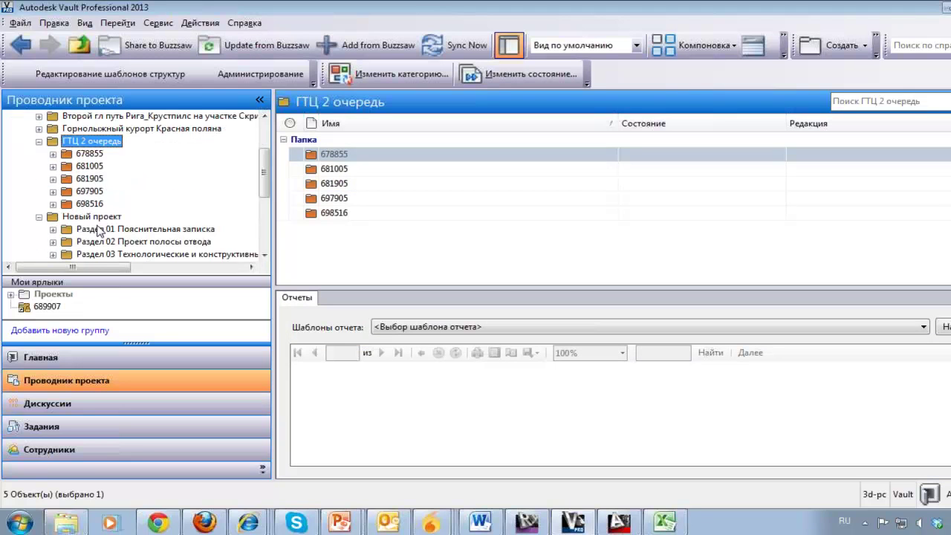
click(54, 154)
click(96, 166)
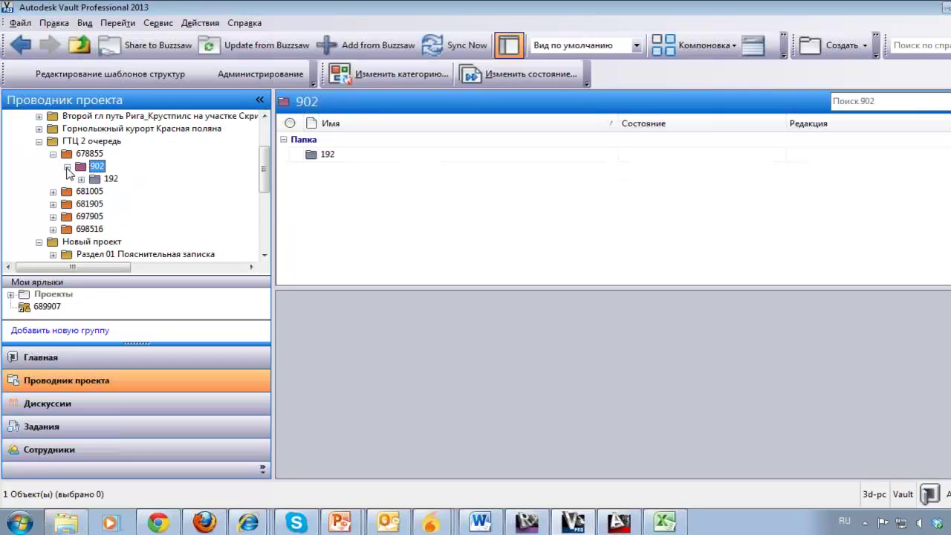
click(94, 179)
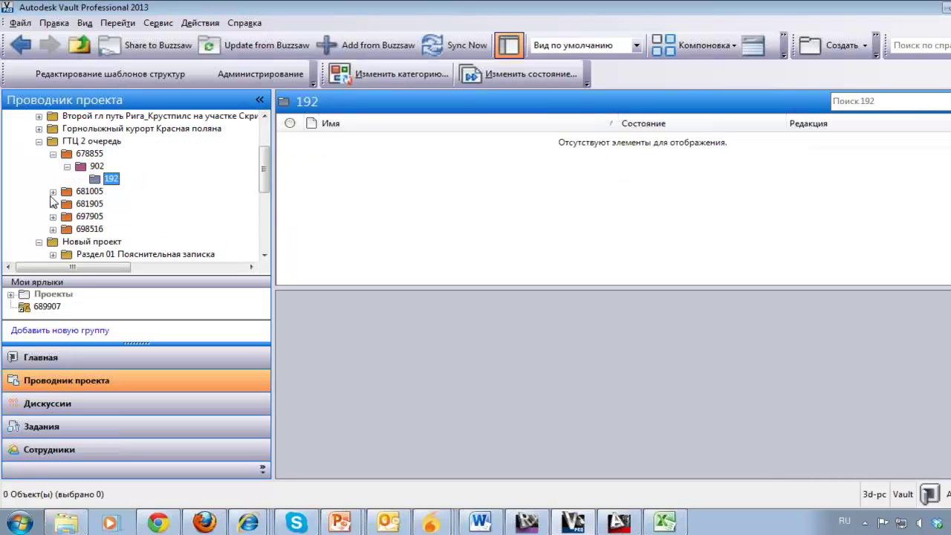
click(53, 191)
click(68, 204)
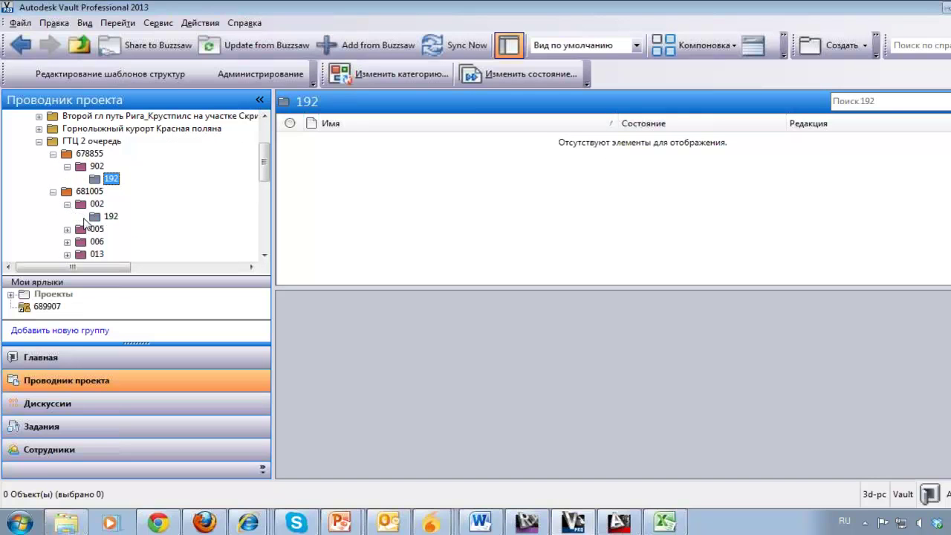
click(107, 217)
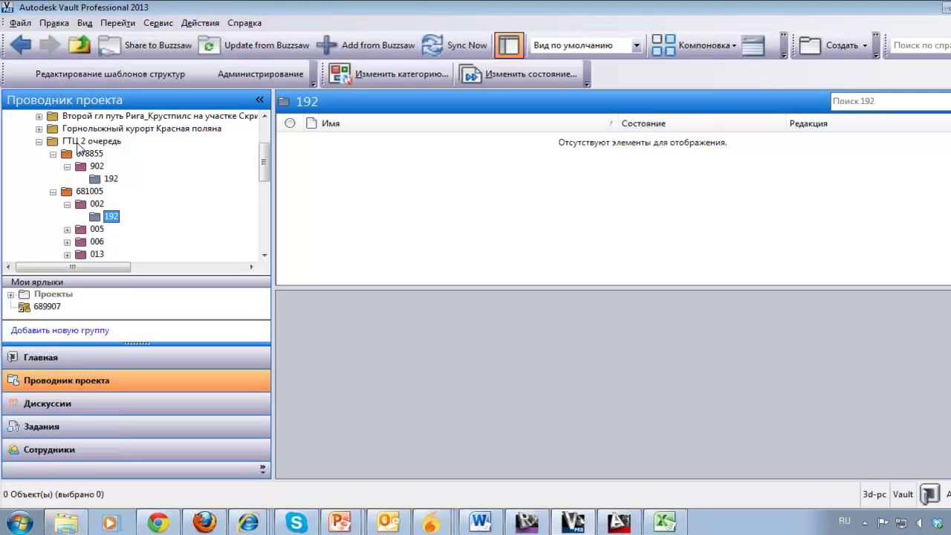
Check the employees linked to folders 681005 and 678855, view the latter's Staff properties, and collapse "ГТЦ 2 очередь".
click(53, 154)
click(53, 166)
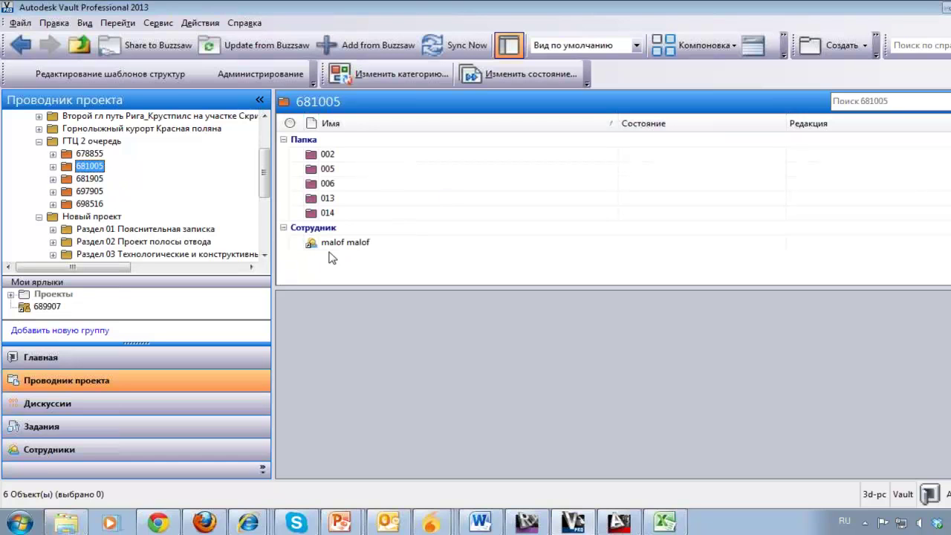
click(89, 153)
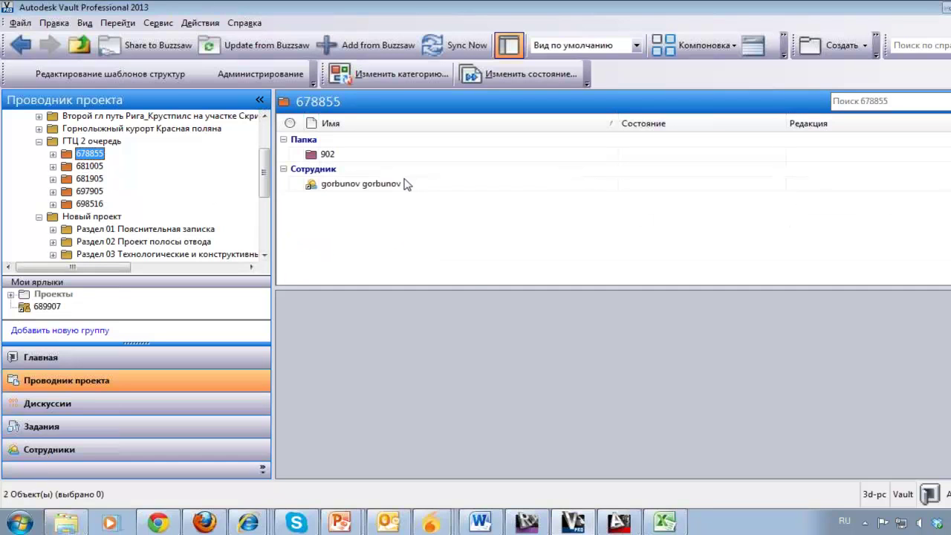
click(402, 185)
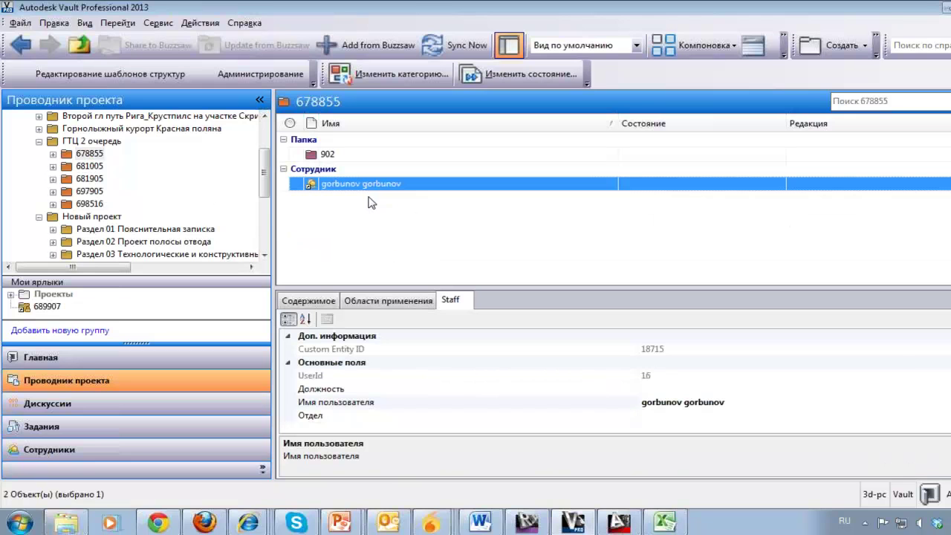
click(40, 141)
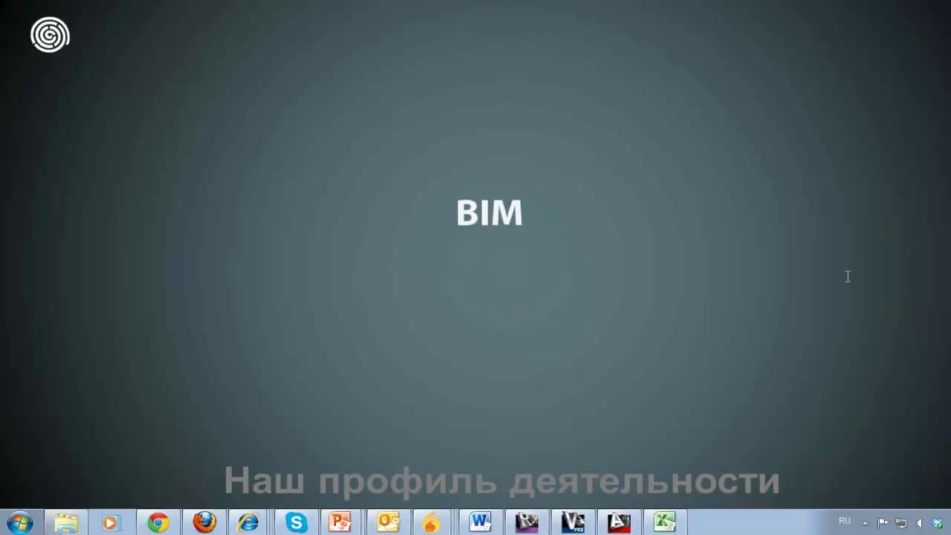
mouse_move(539, 5)
mouse_move(199, 522)
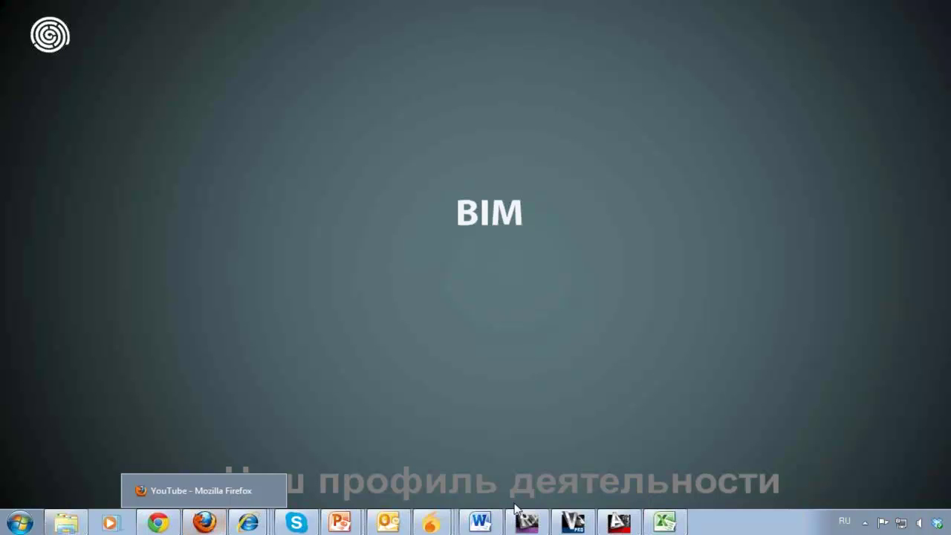
click(566, 519)
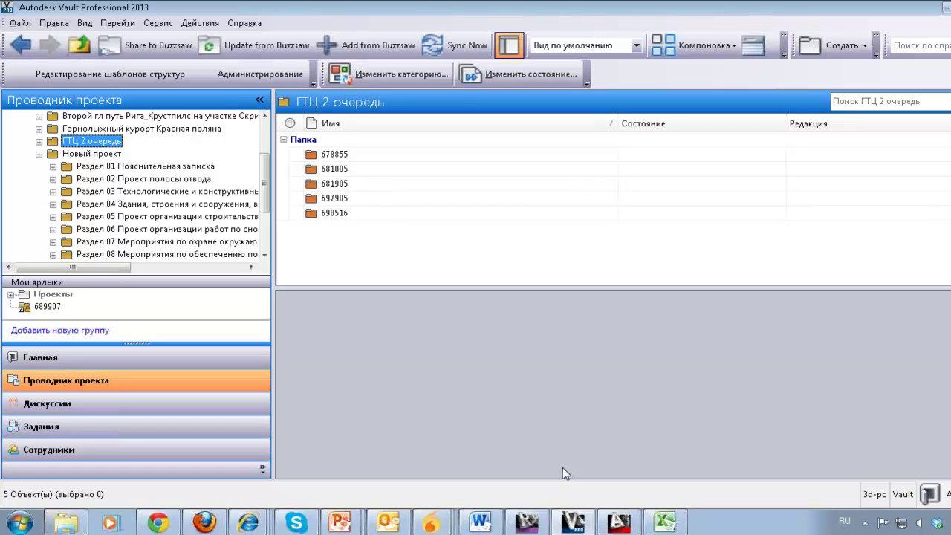
click(201, 524)
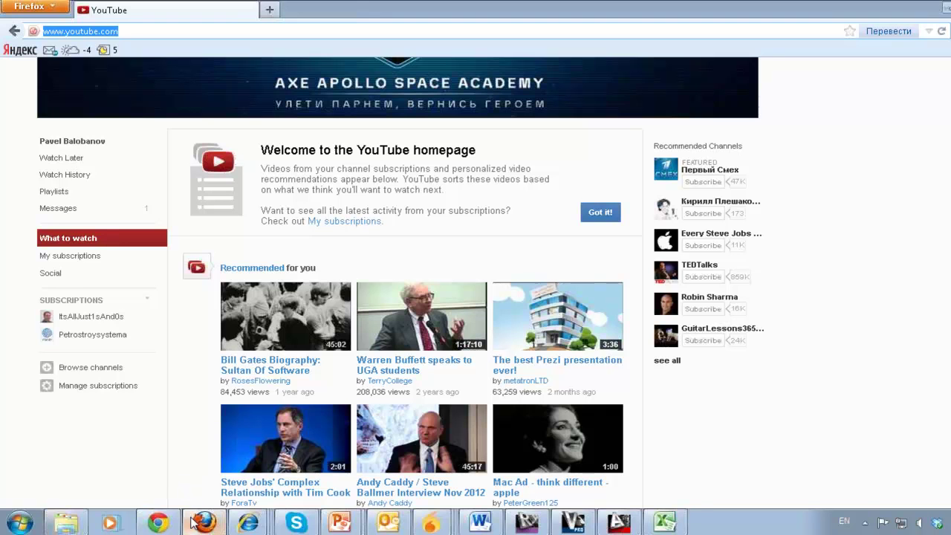
mouse_move(161, 526)
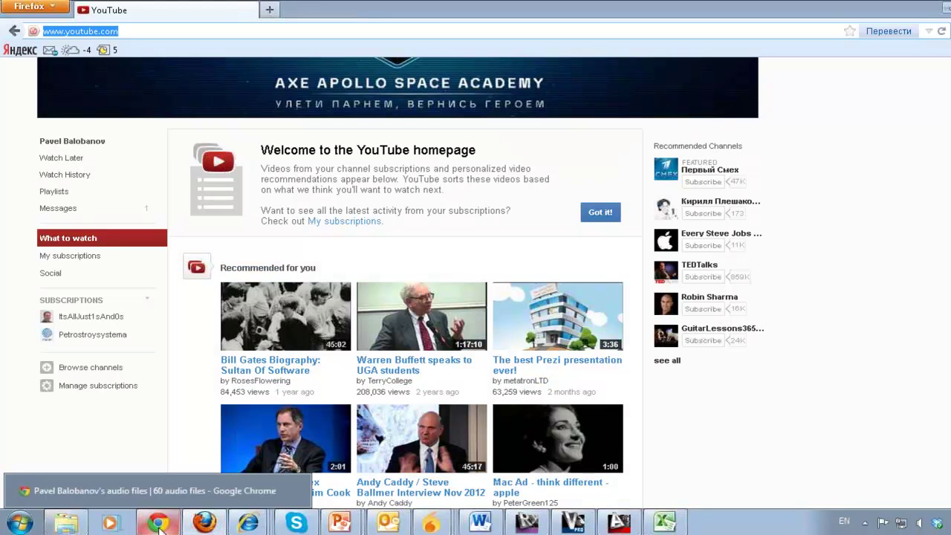
click(160, 526)
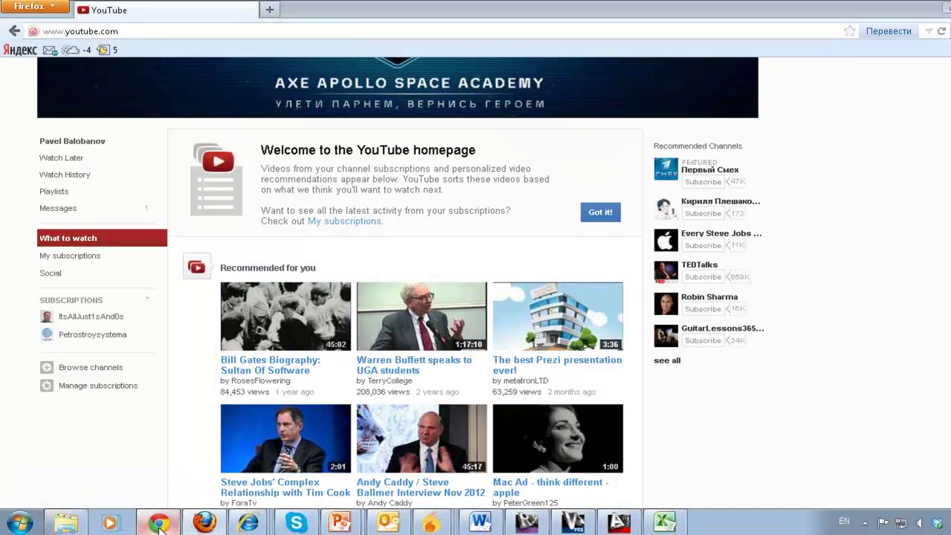
click(160, 526)
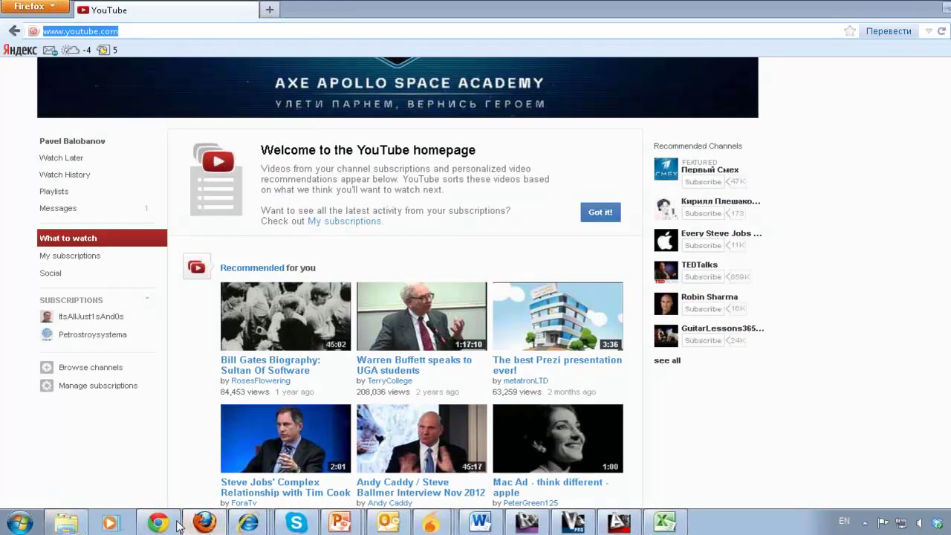
mouse_move(234, 526)
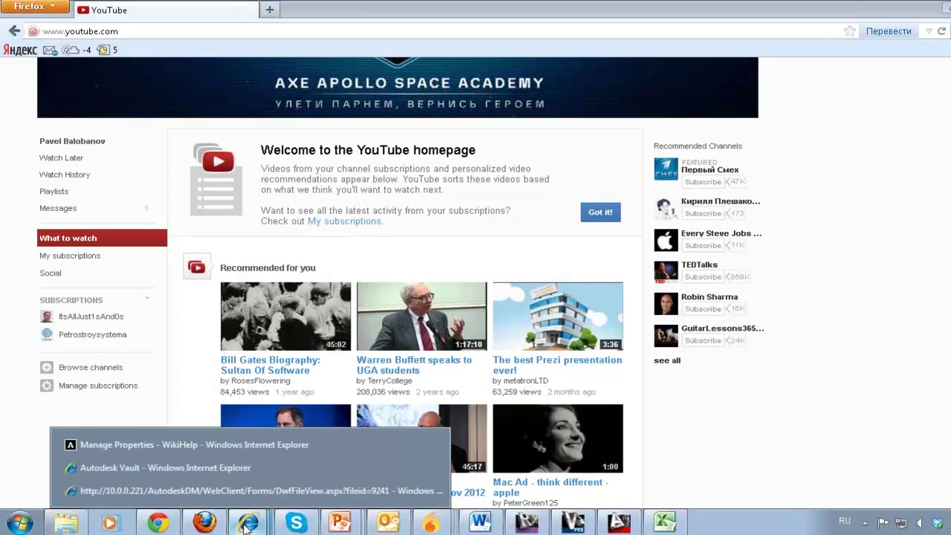
click(223, 491)
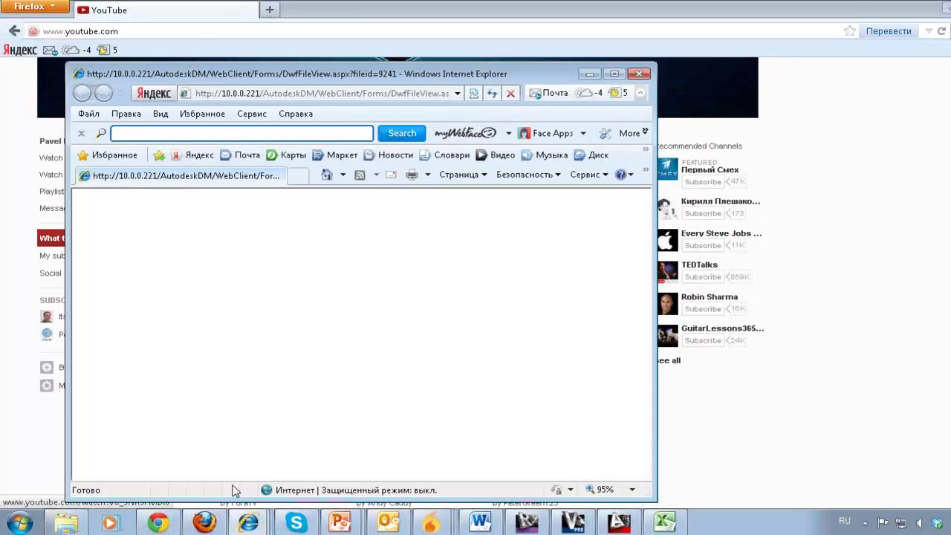
click(619, 74)
click(370, 28)
click(368, 27)
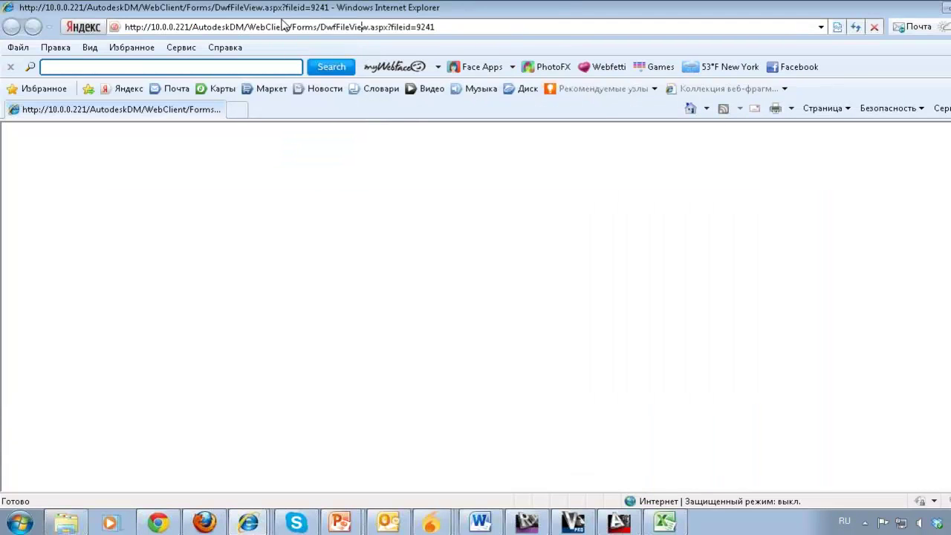
drag(289, 27, 557, 21)
key(BackSpace)
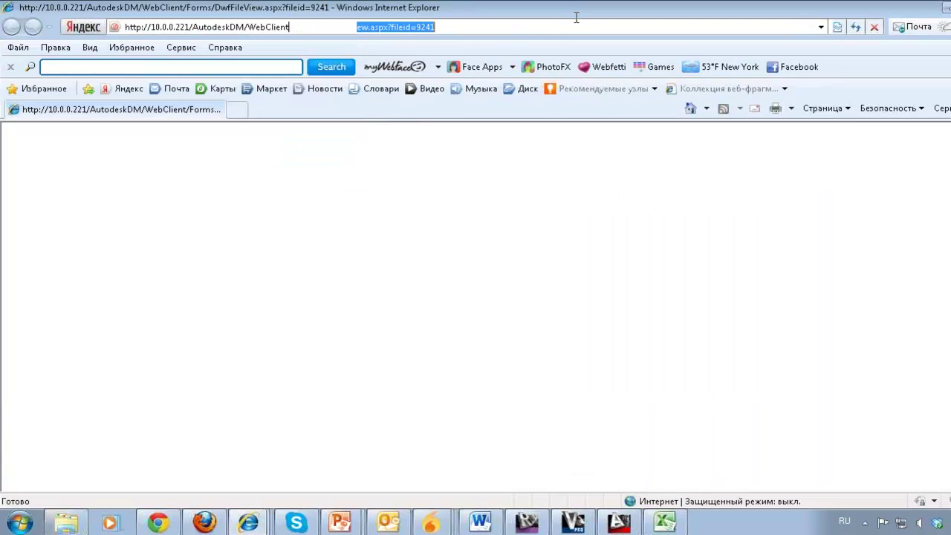
key(Return)
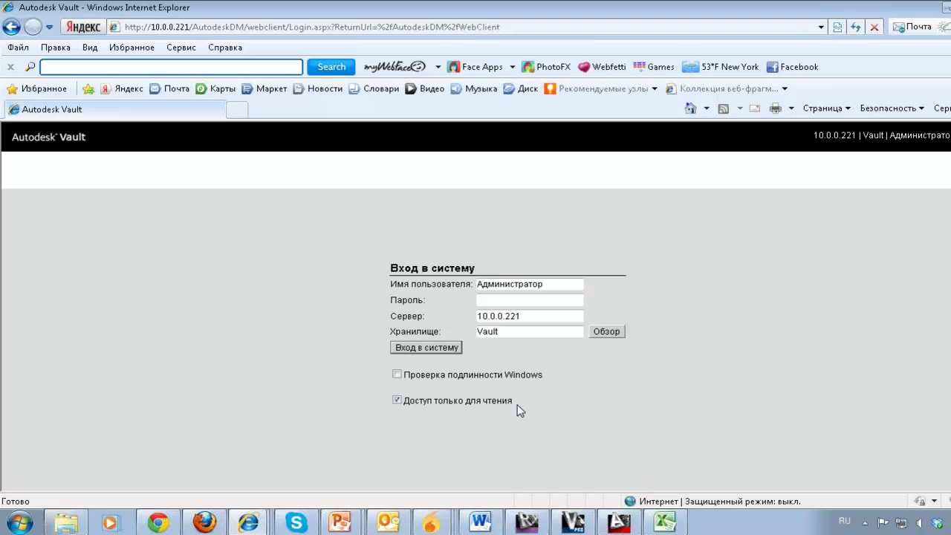
Log in to the Vault web client as Администратор with read-only access enabled.
click(473, 404)
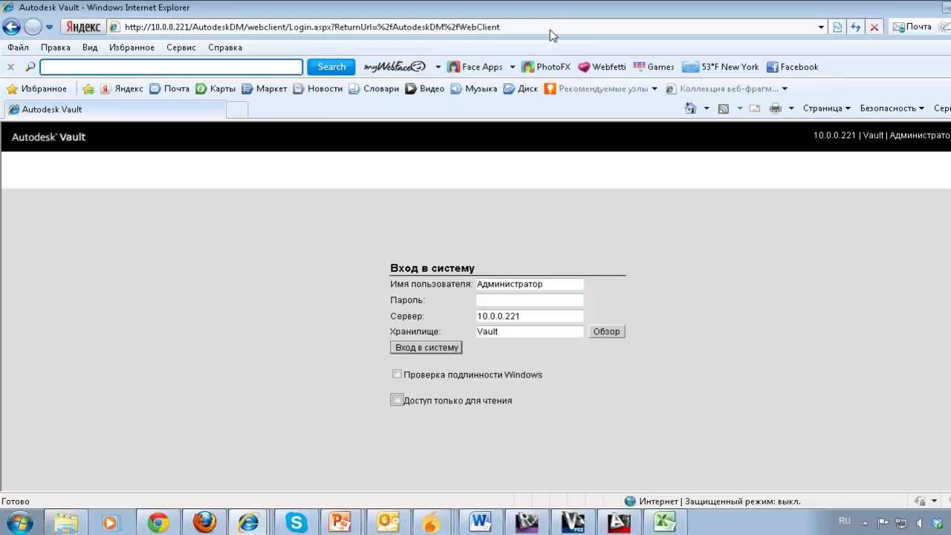
click(406, 399)
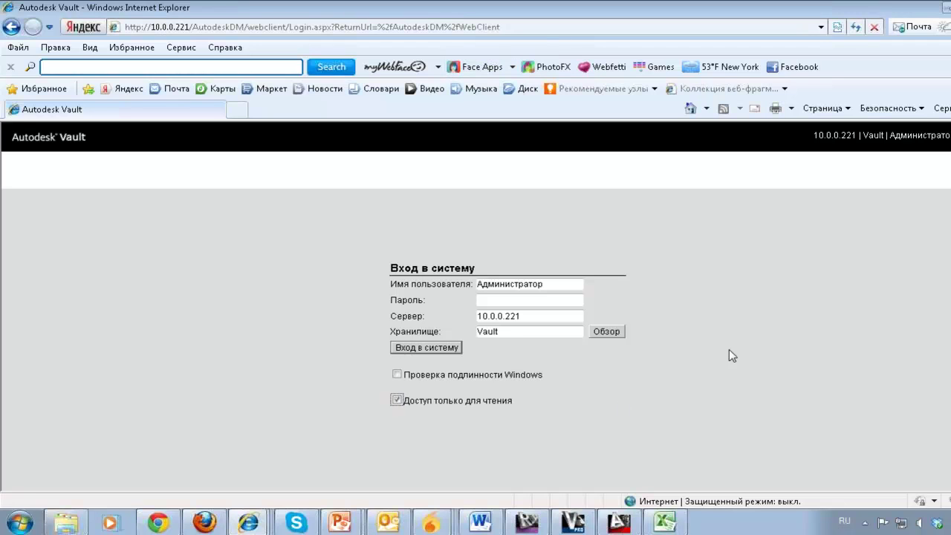
click(427, 349)
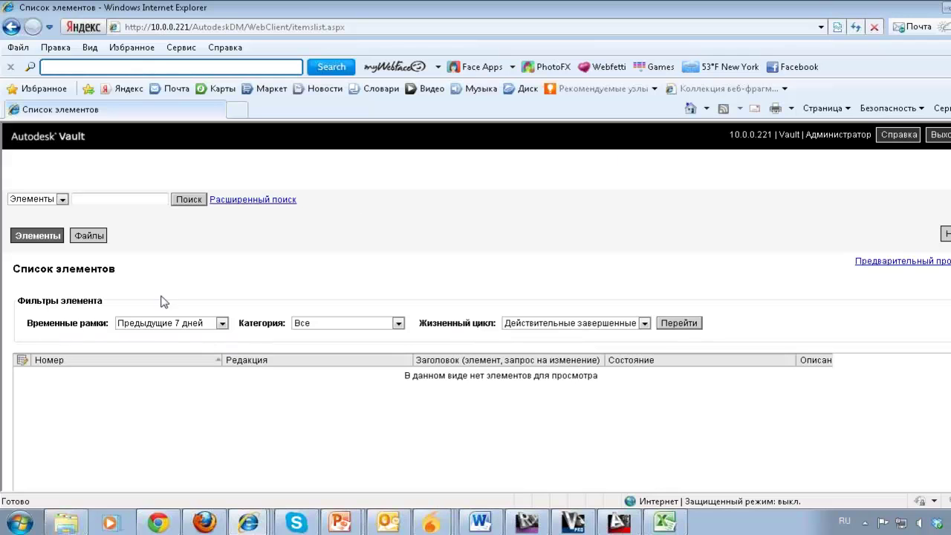
Display the web client's files view and go back through the folders to the Vault($) root.
click(95, 239)
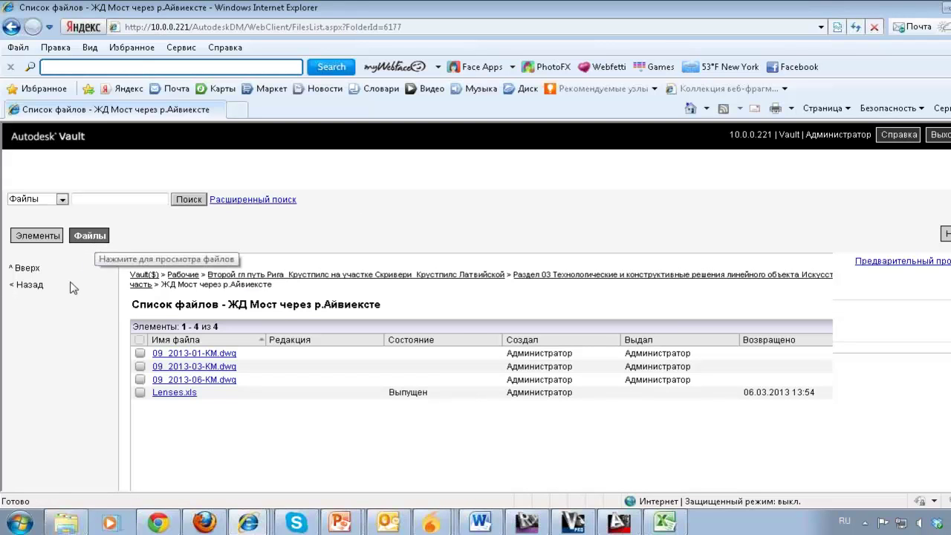
click(30, 285)
click(30, 285)
click(31, 286)
click(34, 288)
click(30, 286)
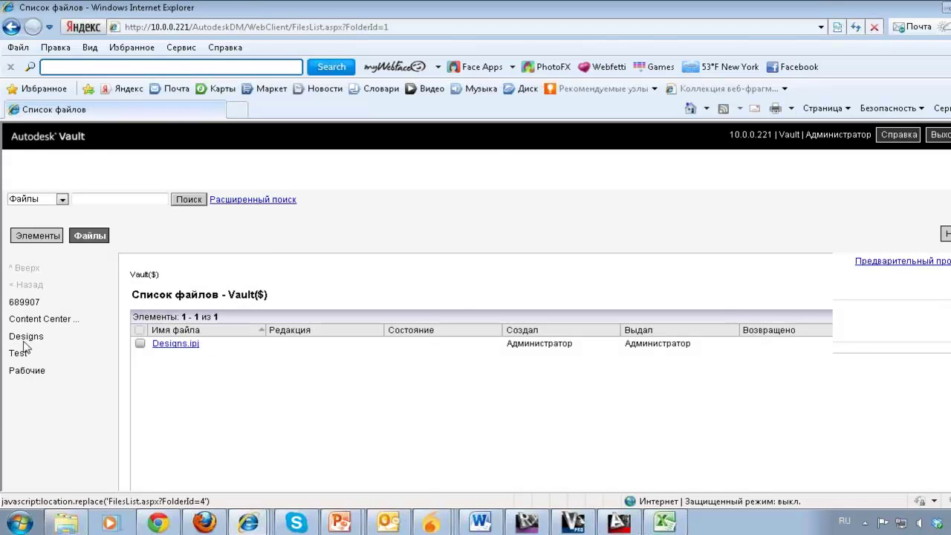
Browse from Рабочие through the Рига_Крустпилс project, Раздел 03 and Графическая часть to the folder ЖД Мост через р.Айвиексте.
click(34, 374)
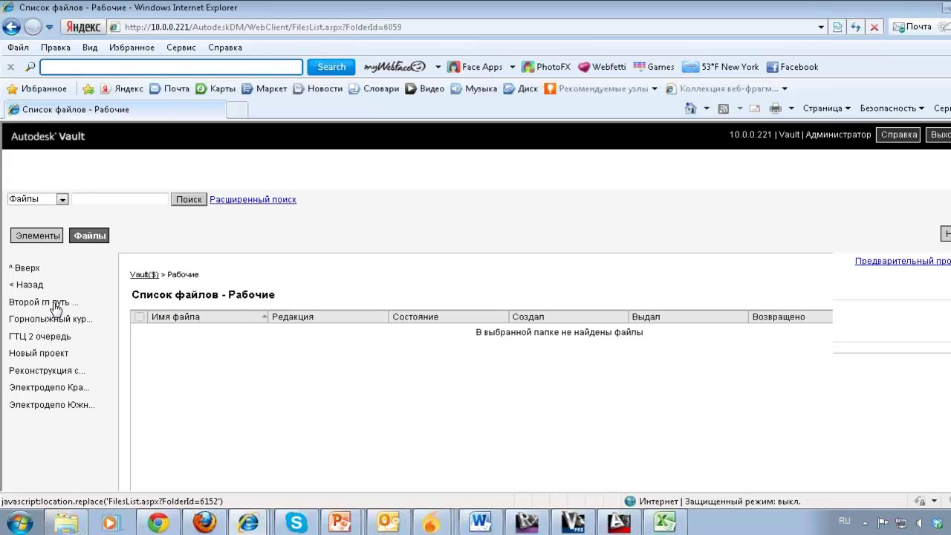
click(55, 307)
click(59, 336)
click(60, 303)
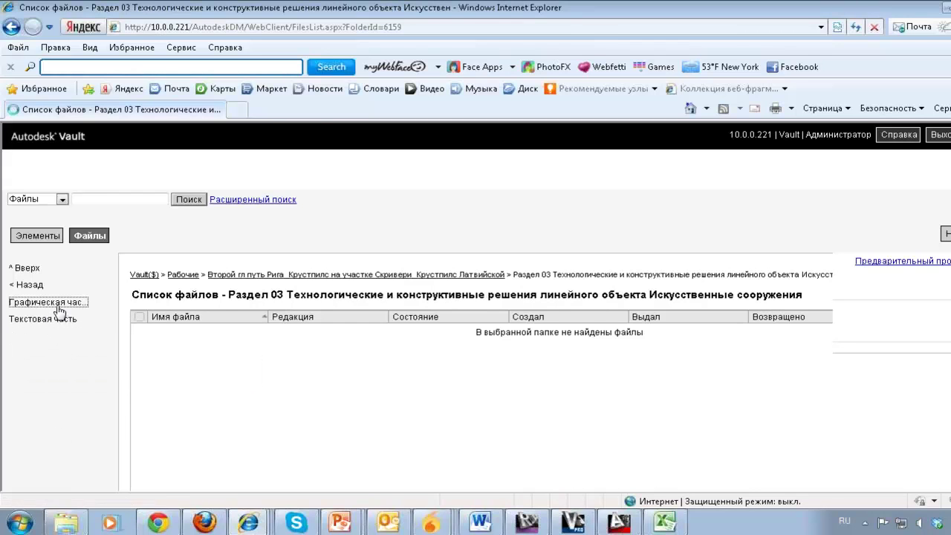
click(60, 304)
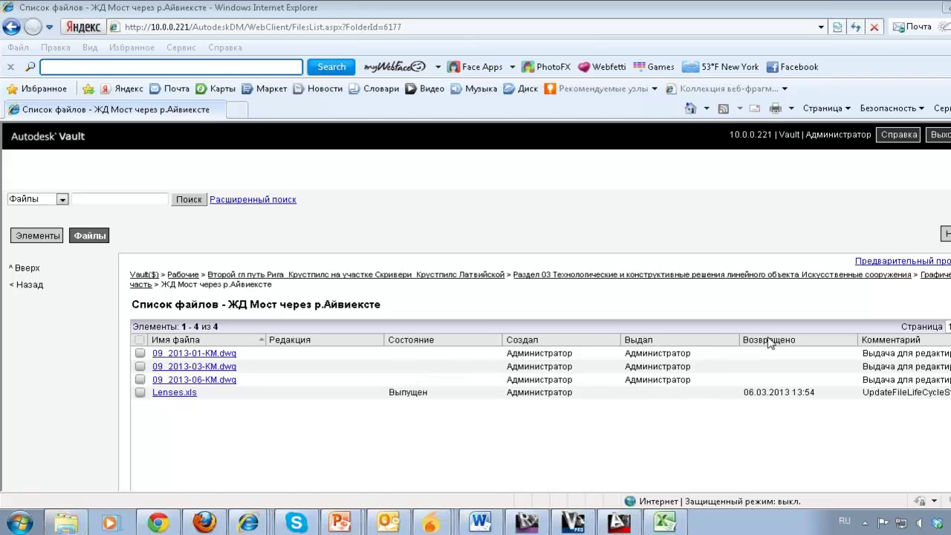
View the general properties of 09_2013-06-KM.dwg, allow its blocked download and open the drawing in AutoCAD.
click(228, 381)
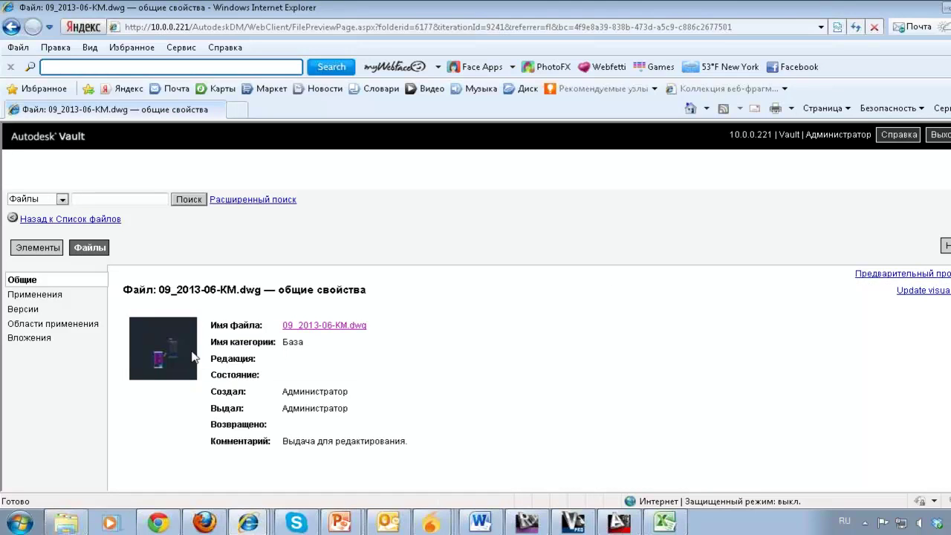
scroll(378, 382, down, 3)
scroll(382, 339, up, 2)
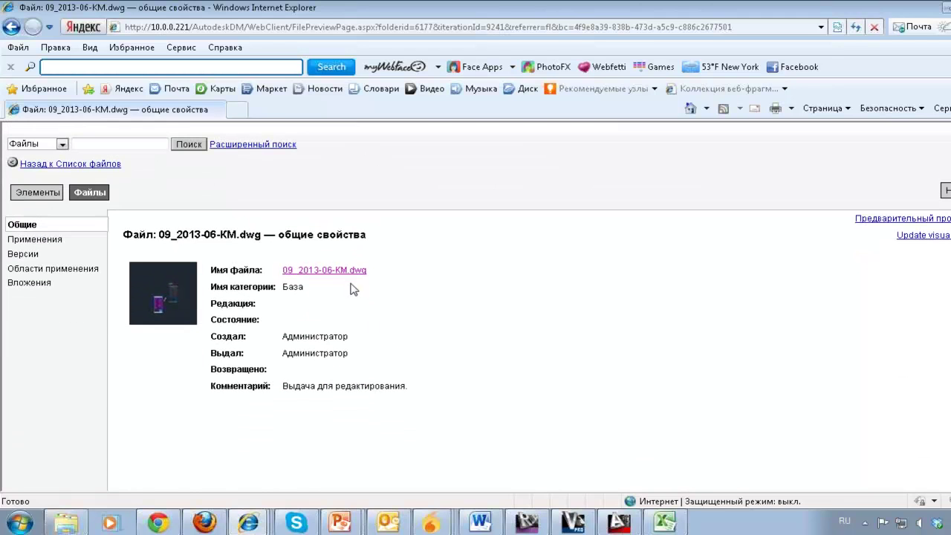
click(355, 271)
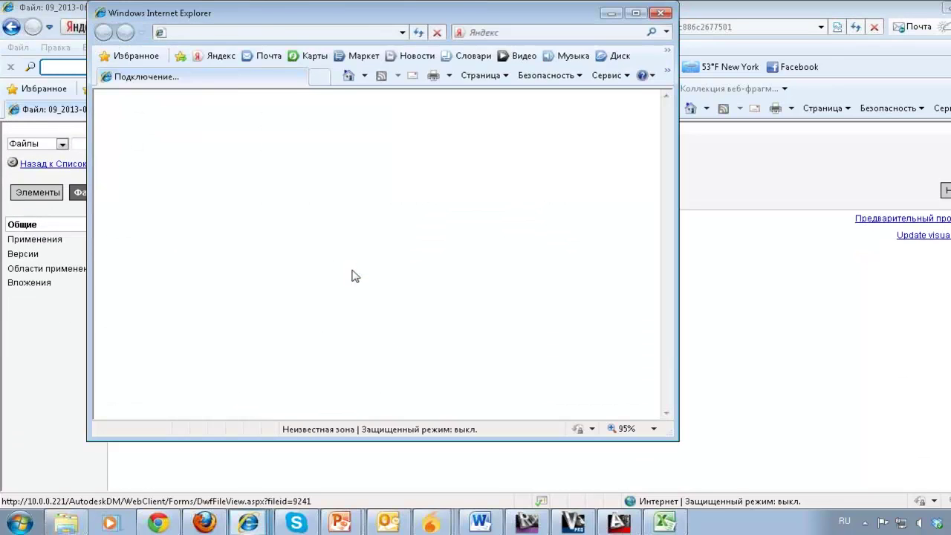
click(508, 141)
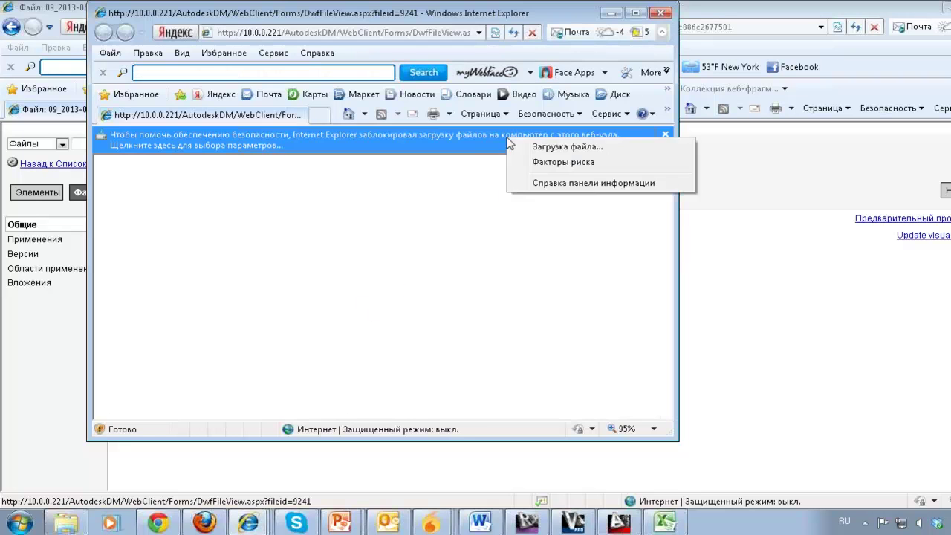
click(524, 145)
click(461, 273)
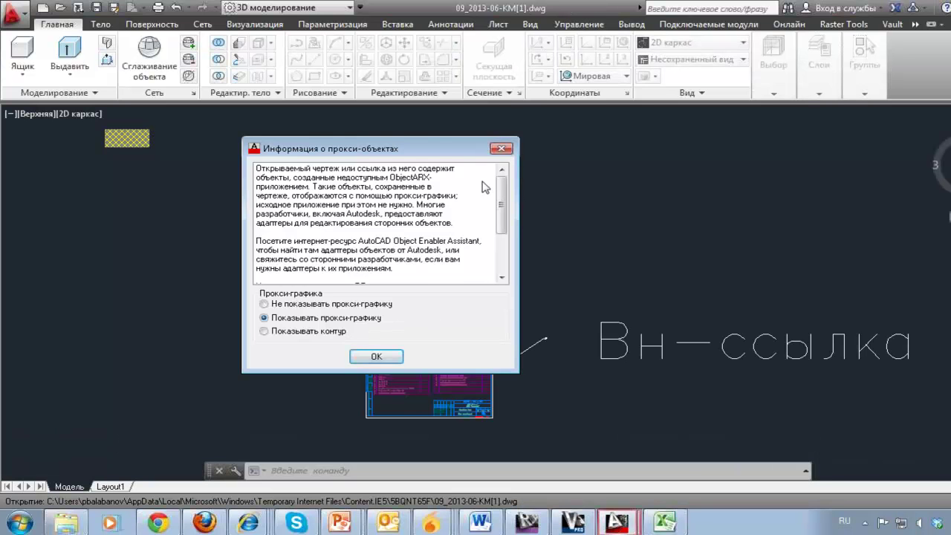
Dismiss the proxy objects notice, close the drawing and its browser window, and log out of the Vault web client.
click(501, 149)
click(697, 126)
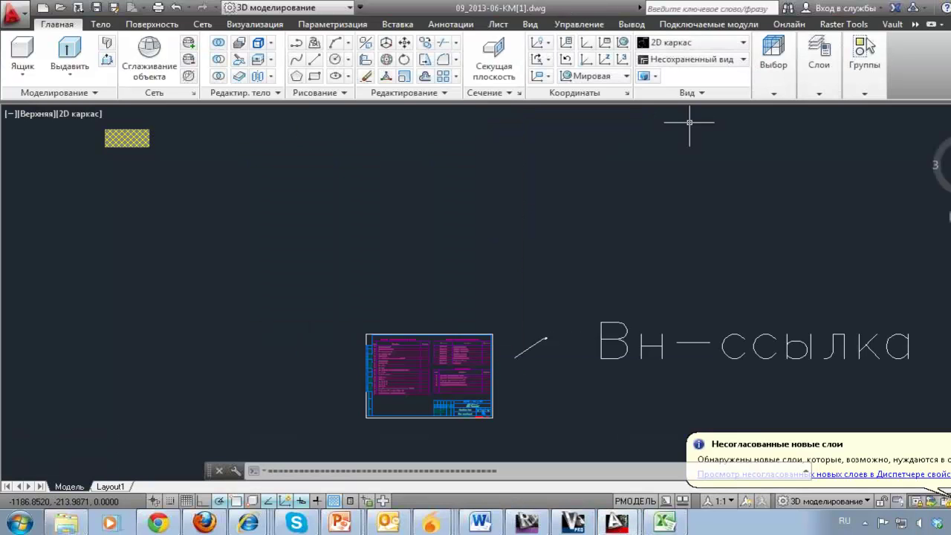
key(ctrl+F4)
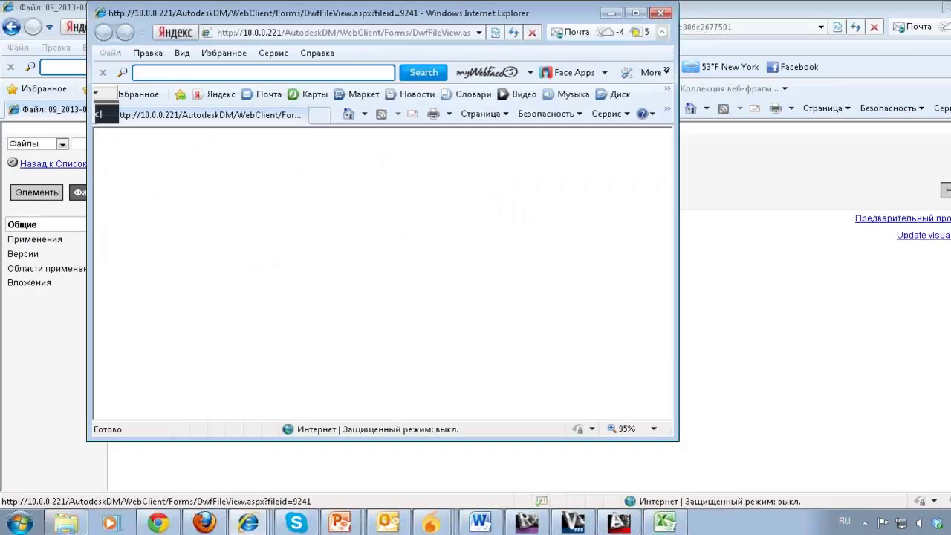
key(alt+Tab)
click(660, 13)
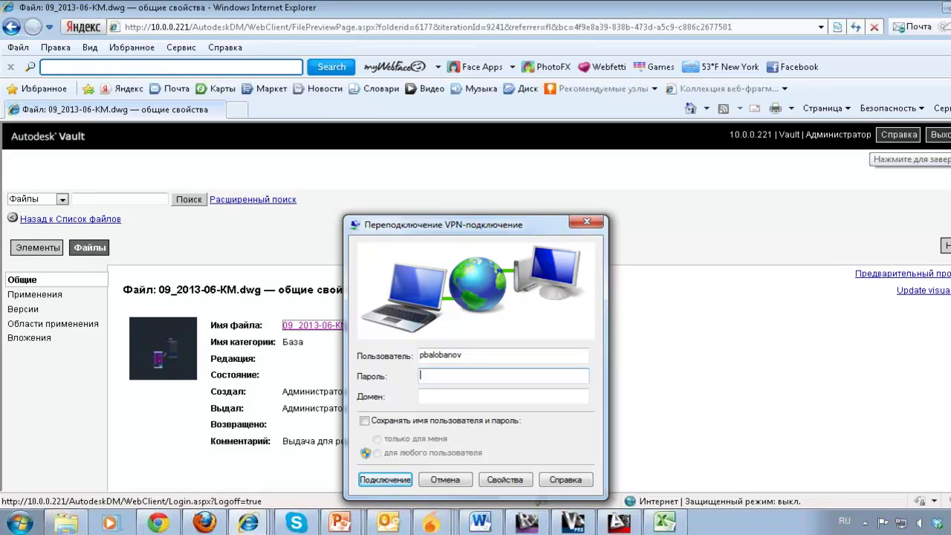
click(933, 135)
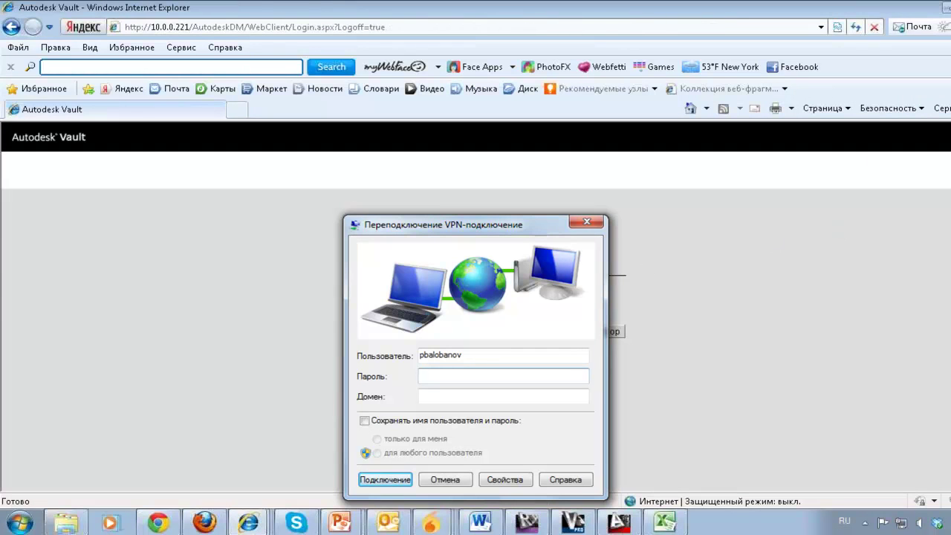
text(yn)
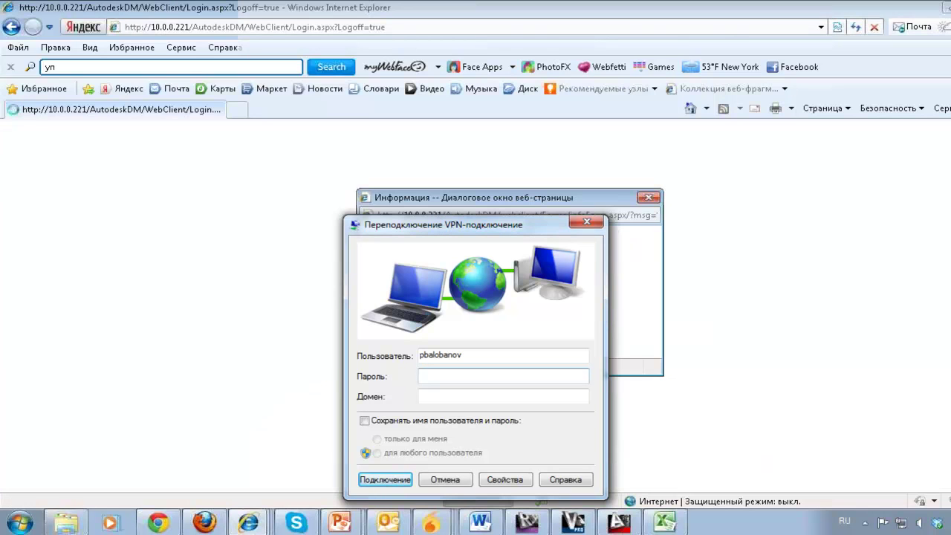
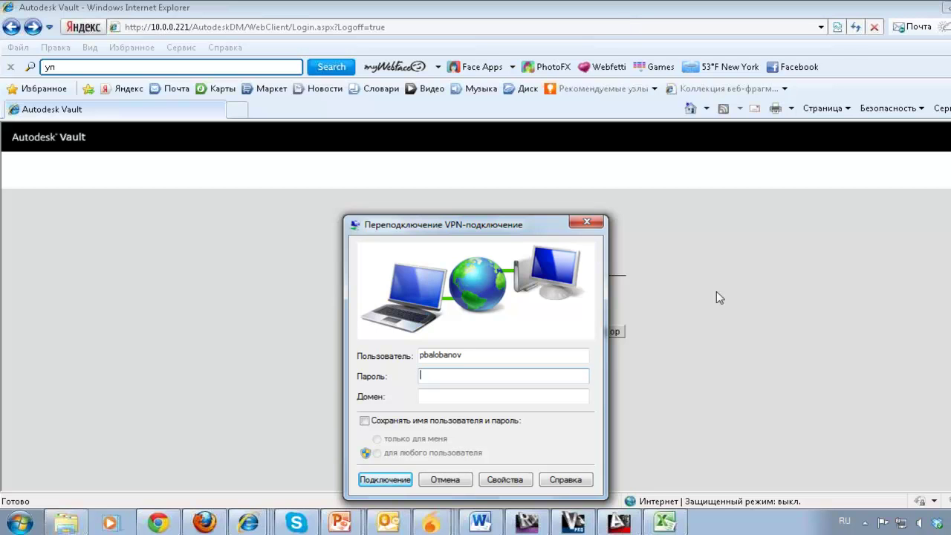
Switch to Vault Professional, collapse Новый проект, and briefly expand ГТЦ 2 очередь to view its subfolders.
click(580, 524)
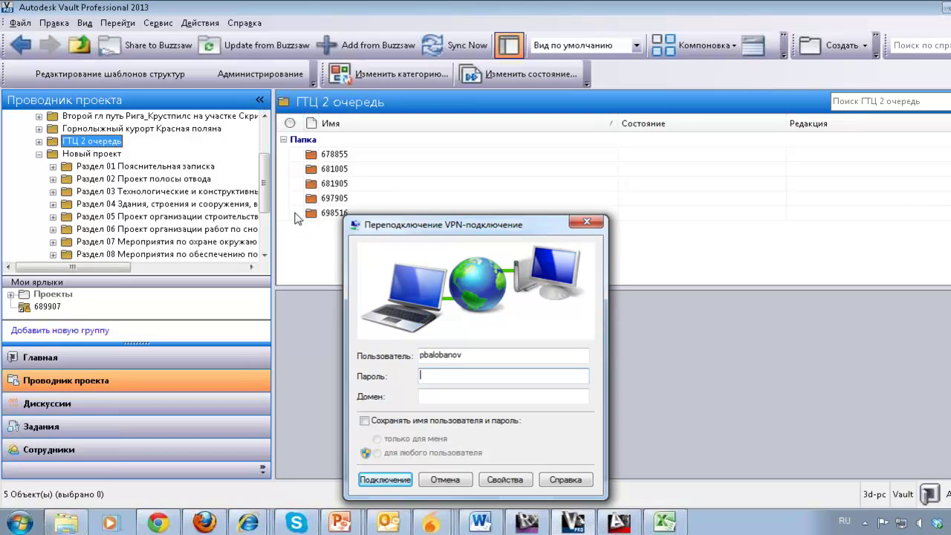
click(38, 154)
click(38, 180)
click(53, 191)
click(39, 179)
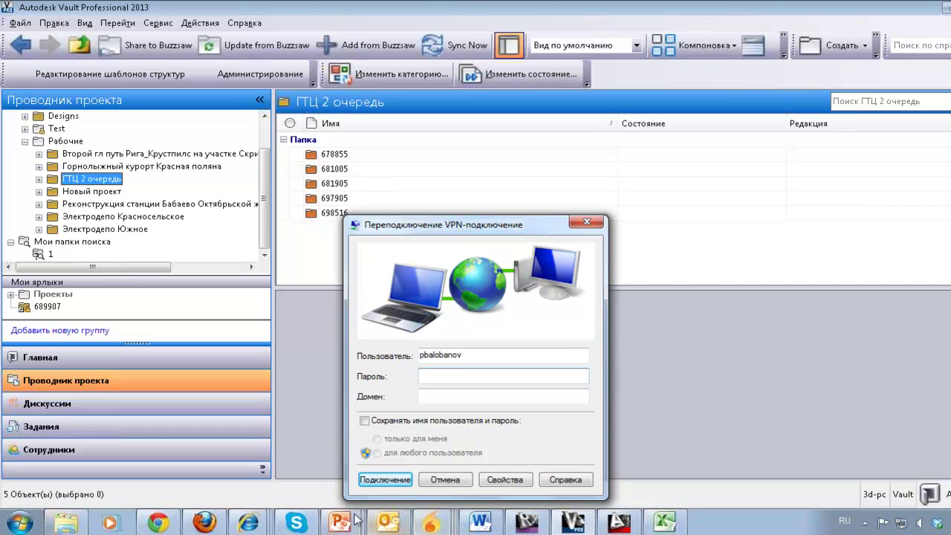
Switch to Windows Explorer and open the local folder ГТЦ 2 очередь under D:\Vault\Рабочие.
click(19, 523)
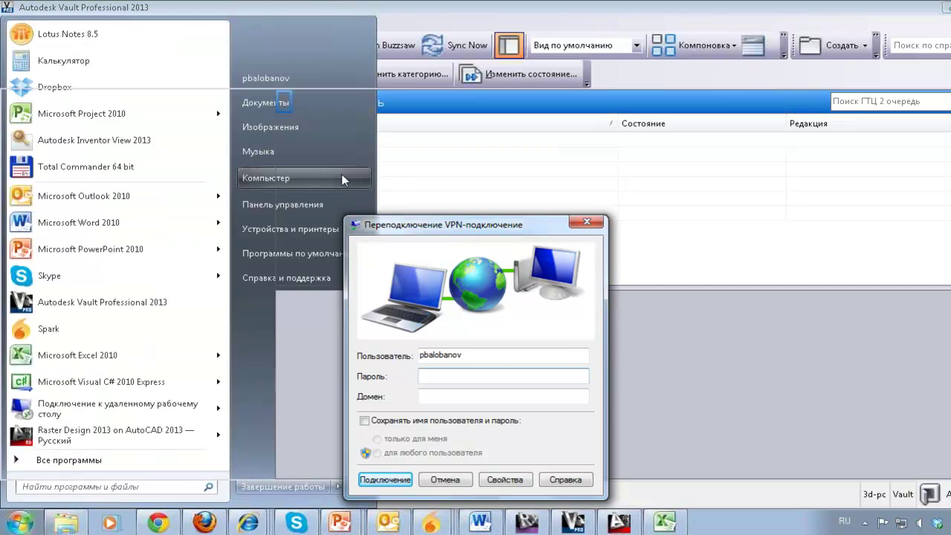
click(265, 179)
double_click(457, 128)
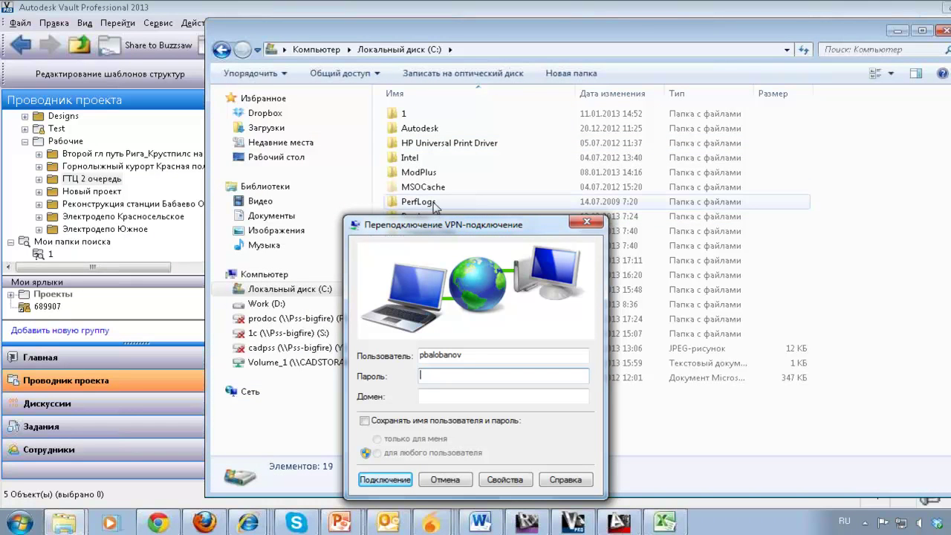
click(316, 49)
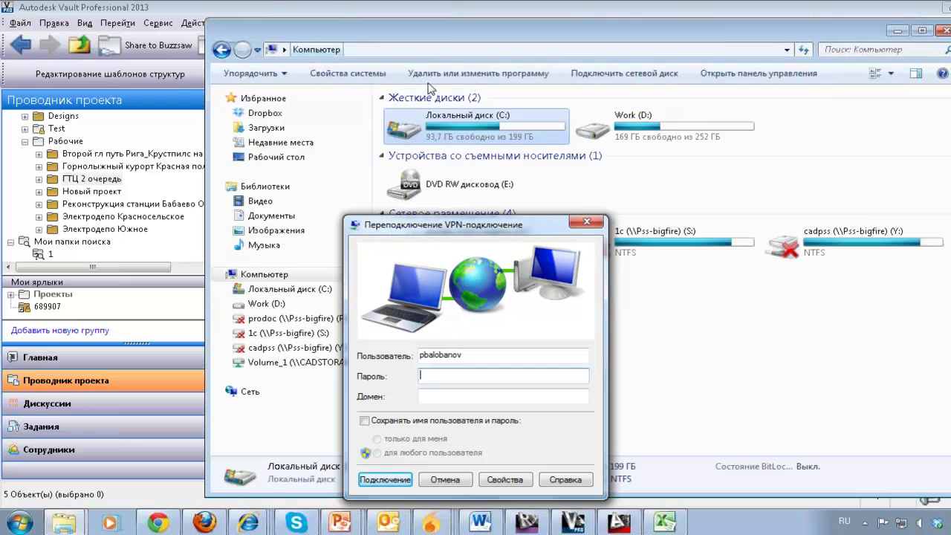
double_click(583, 141)
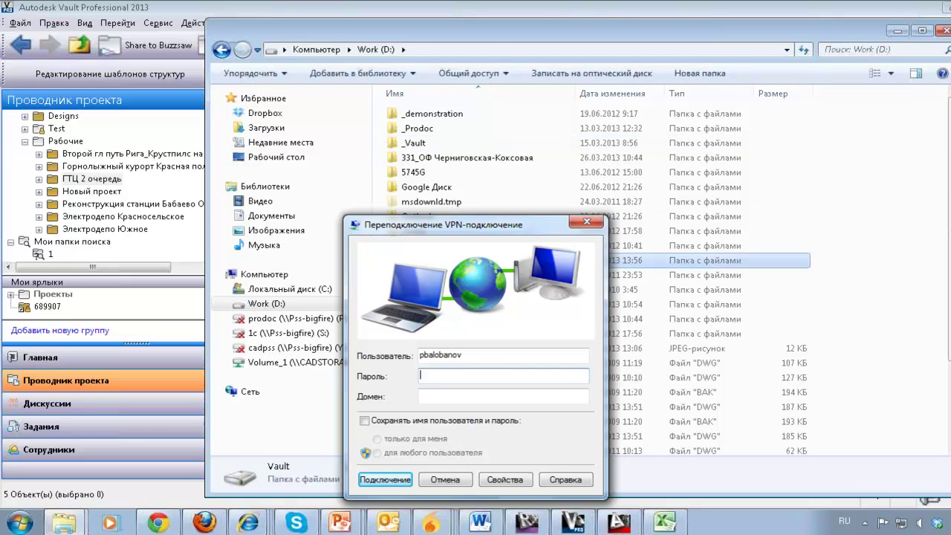
double_click(416, 143)
double_click(440, 128)
double_click(449, 129)
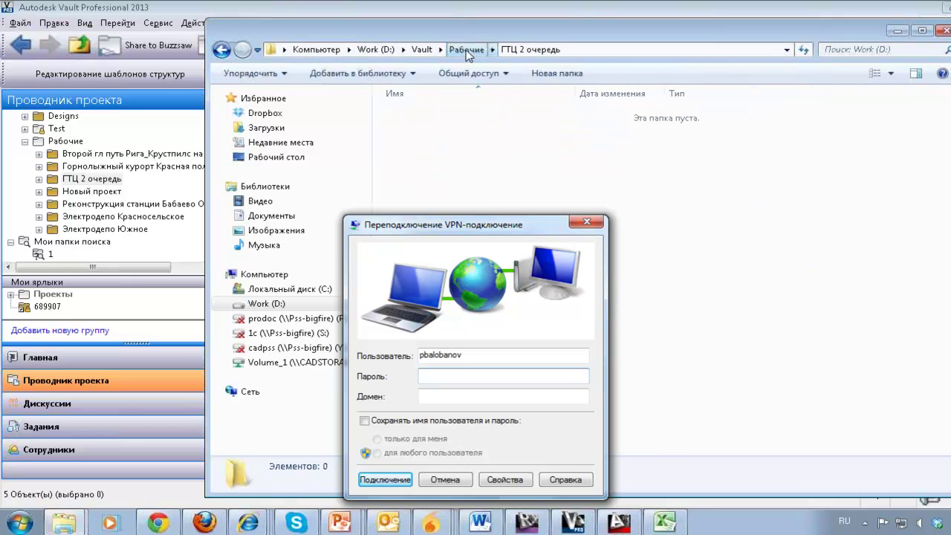
Browse the local Рабочие folder down to Графическая часть and ЖД Мост через р.Айвиексте, and minimize the Explorer window.
click(466, 49)
double_click(441, 115)
double_click(440, 116)
double_click(446, 116)
double_click(454, 115)
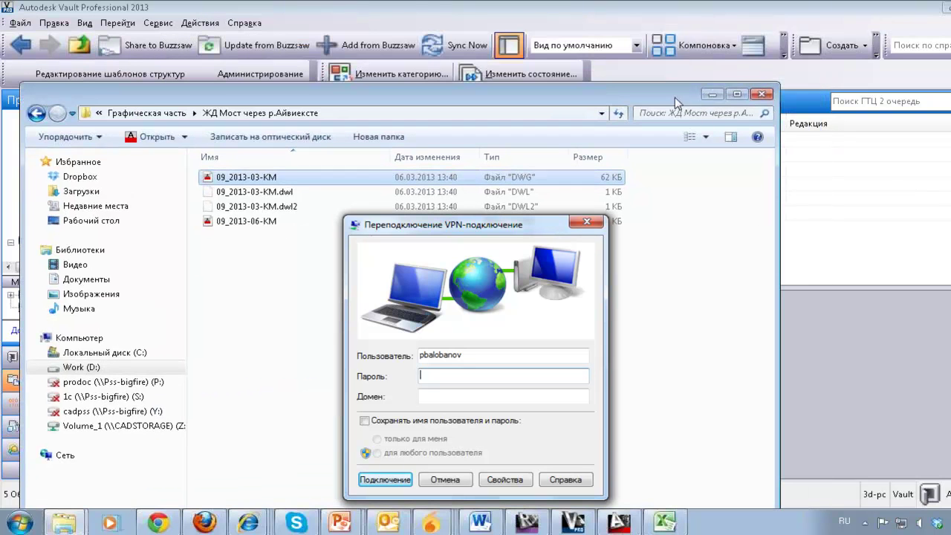
click(708, 98)
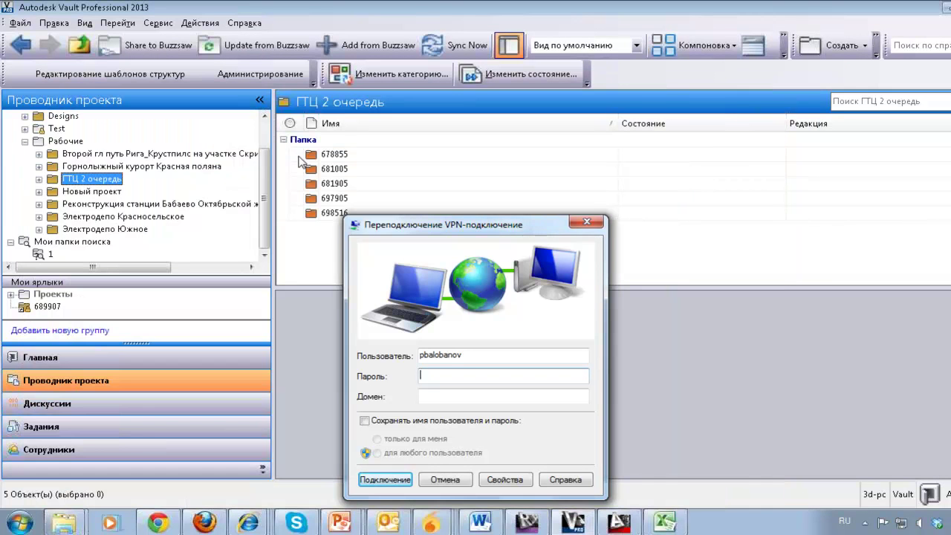
In Vault Professional, open ЖД Мост через р.Айвиексте under the Рига_Крустпилс project's Раздел 03, Графическая часть, and select 09_2013-01-KM.dwg.
click(39, 154)
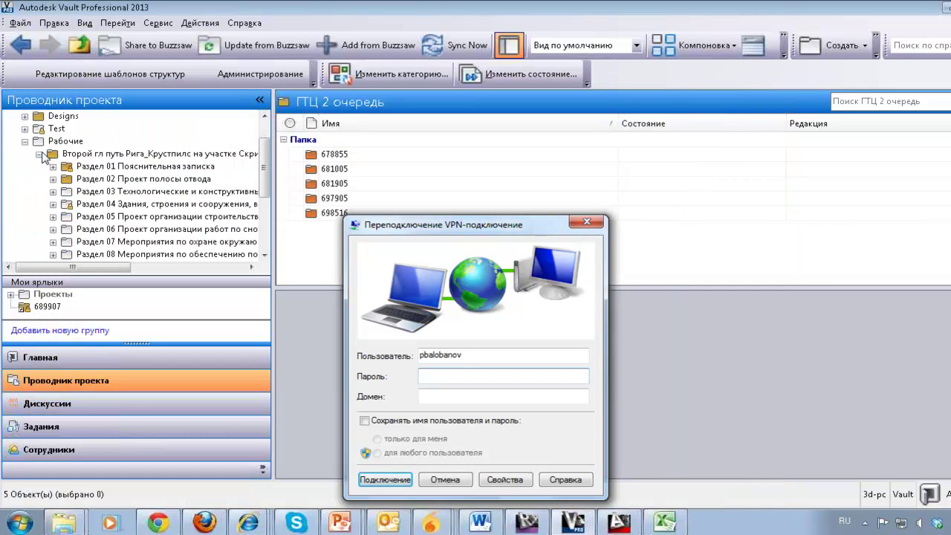
click(53, 191)
click(130, 204)
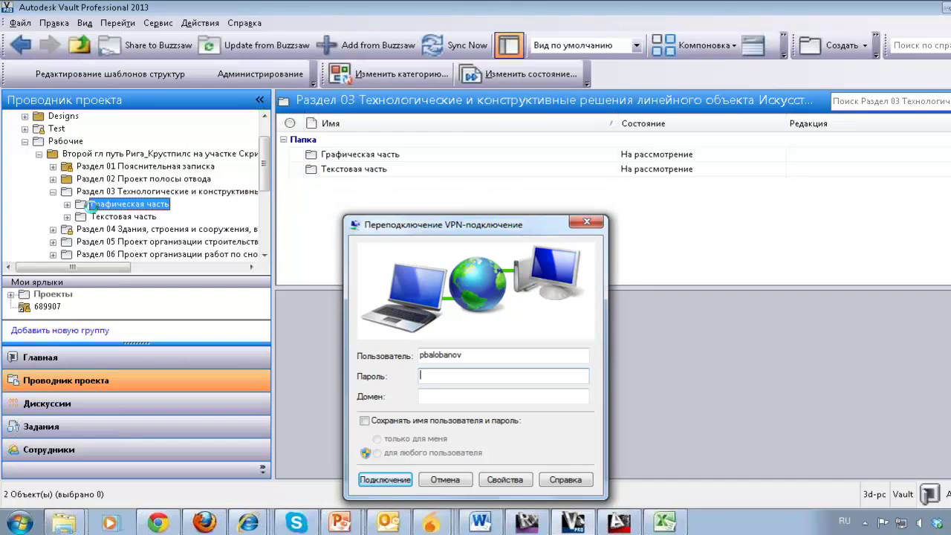
click(412, 168)
click(422, 154)
double_click(422, 154)
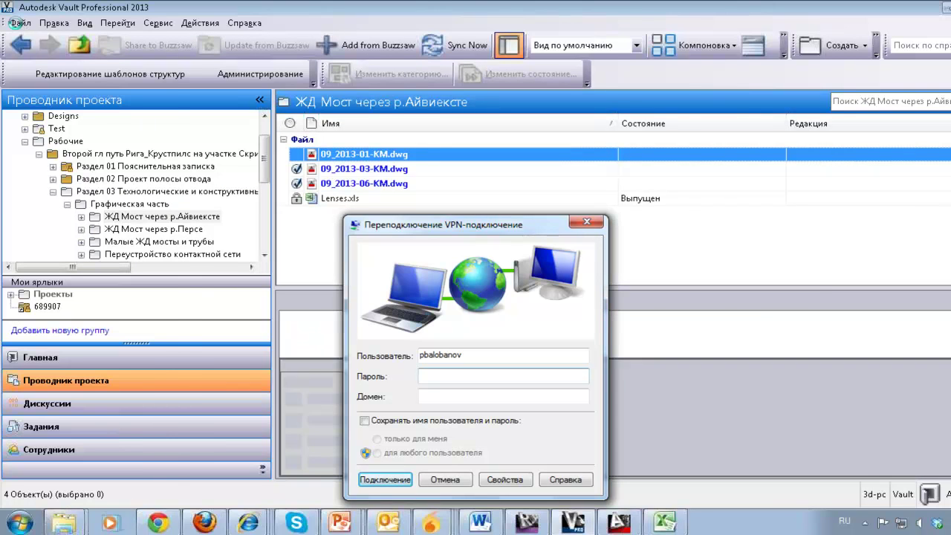
Create an e-mail message containing the Vault link to 09_2013-01-KM.dwg.
click(20, 24)
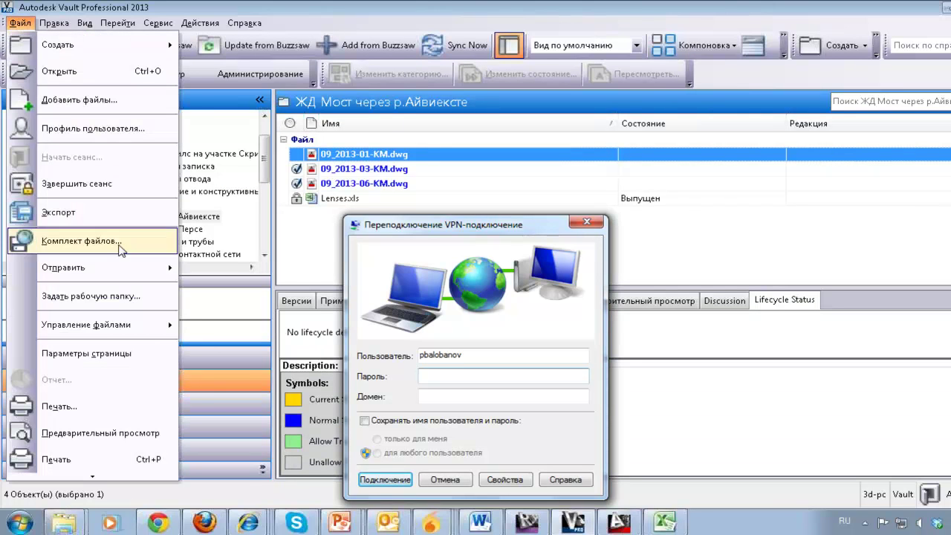
mouse_move(130, 271)
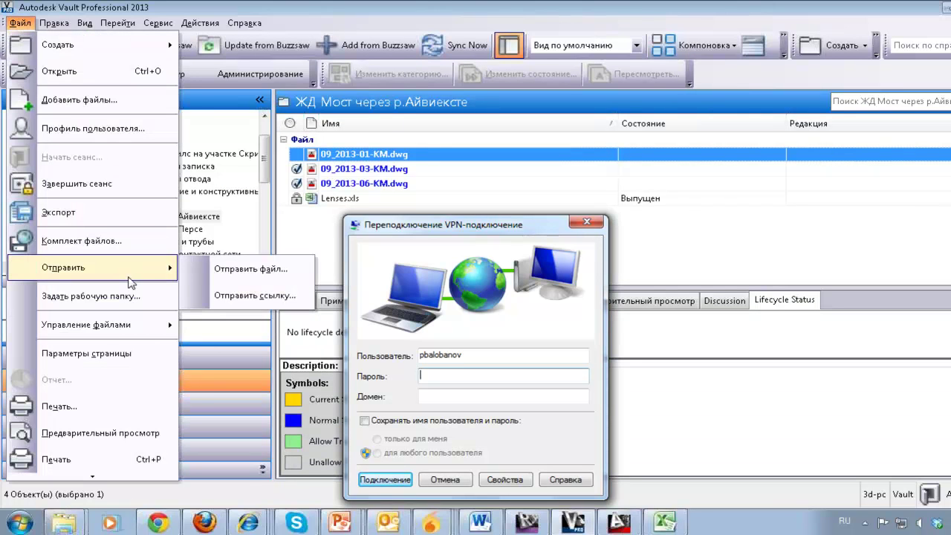
click(260, 298)
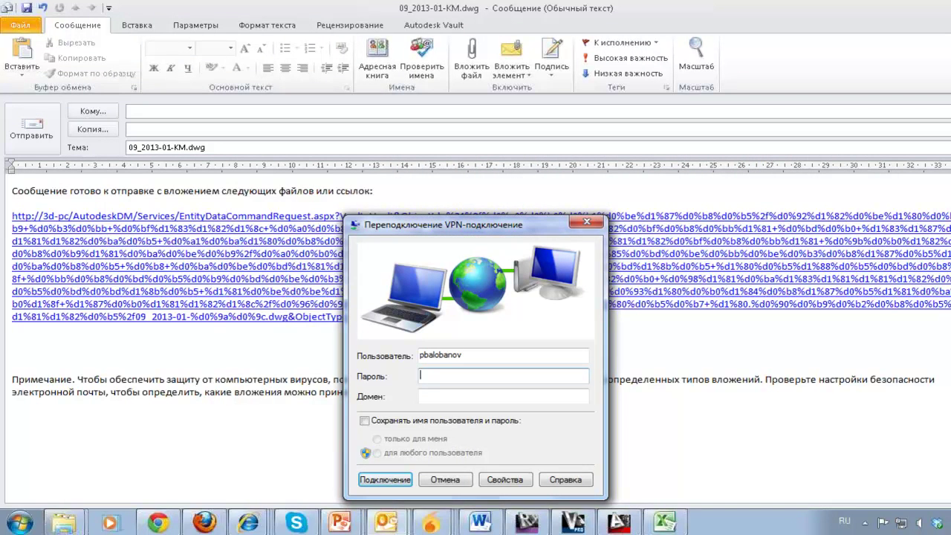
click(570, 522)
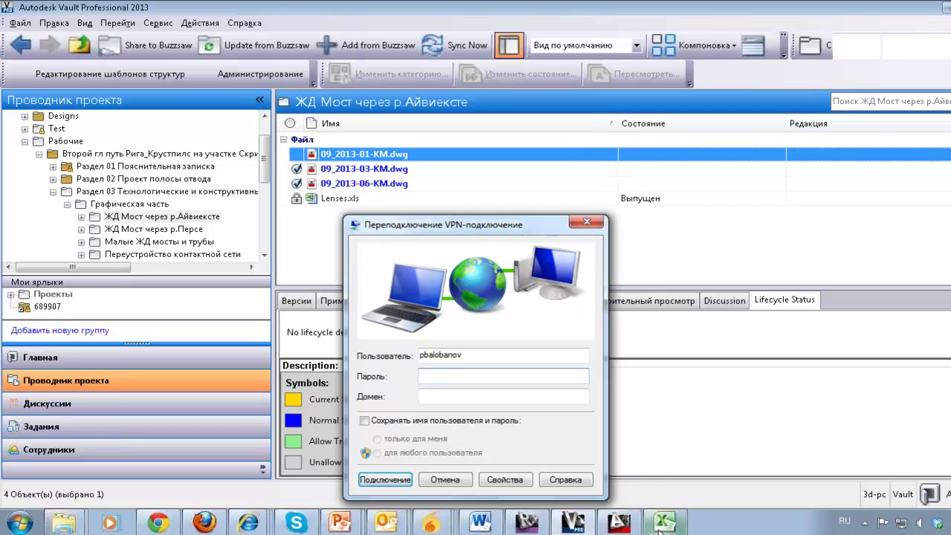
click(395, 524)
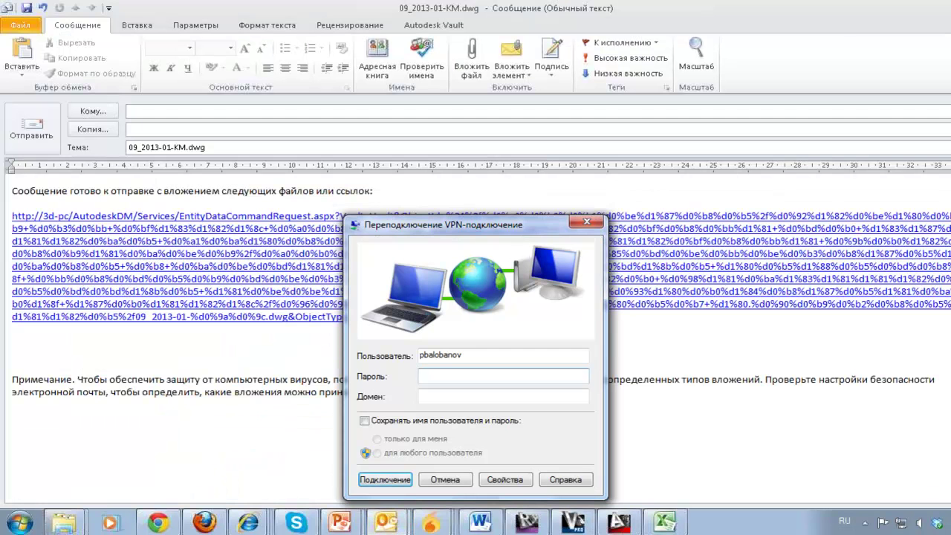
Copy the whole Vault link from the message, switch to Internet Explorer and try to open the link there.
double_click(4, 221)
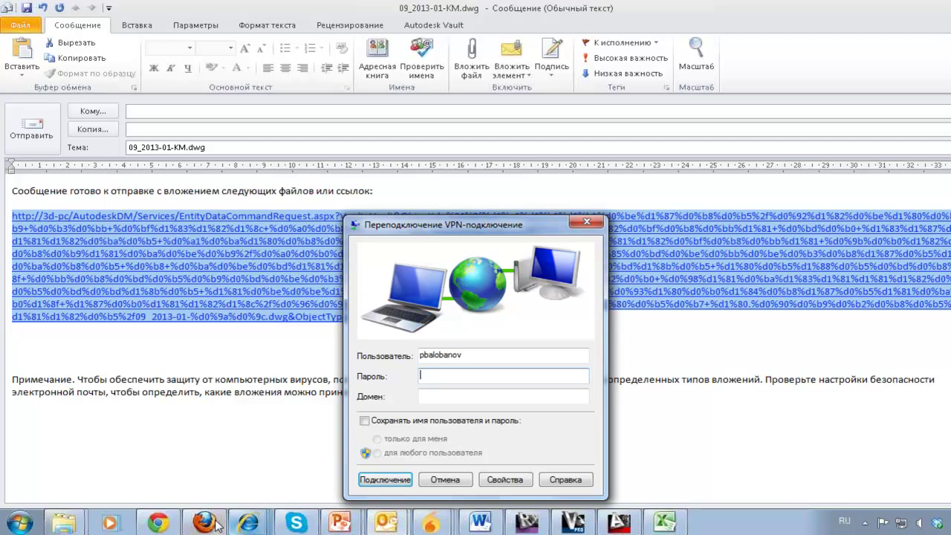
mouse_move(249, 527)
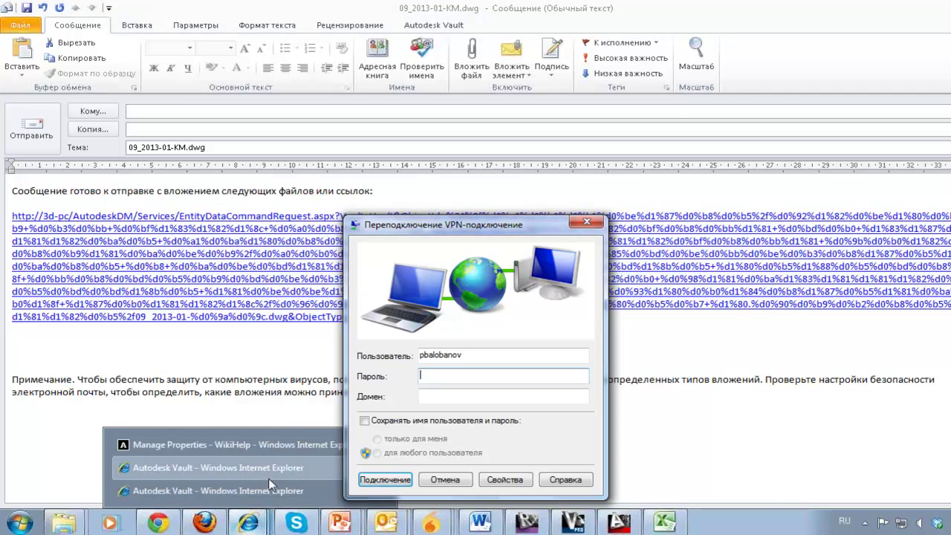
click(171, 484)
click(349, 28)
key(ctrl+v)
key(Return)
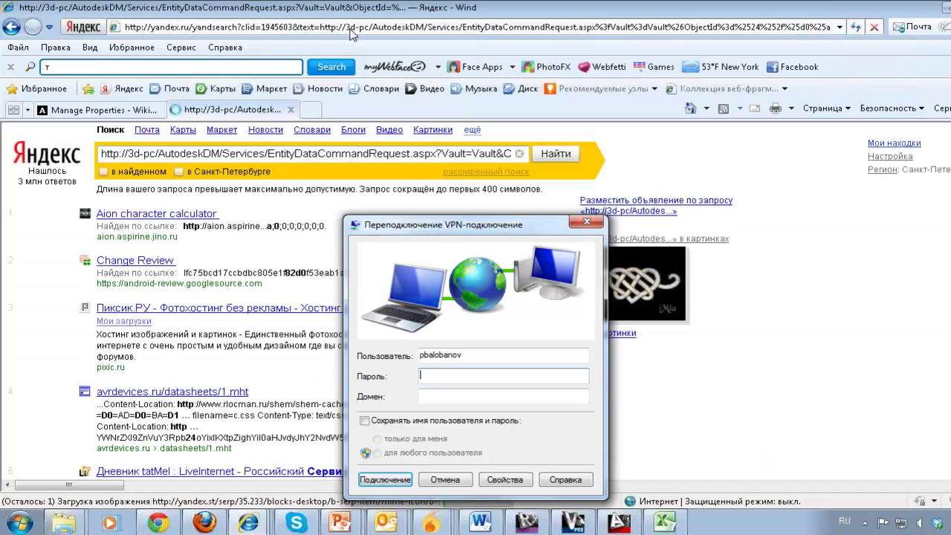
Enter the copied Vault link as the browser address again, replace its server name with 10.0.0.221 and load it.
click(339, 30)
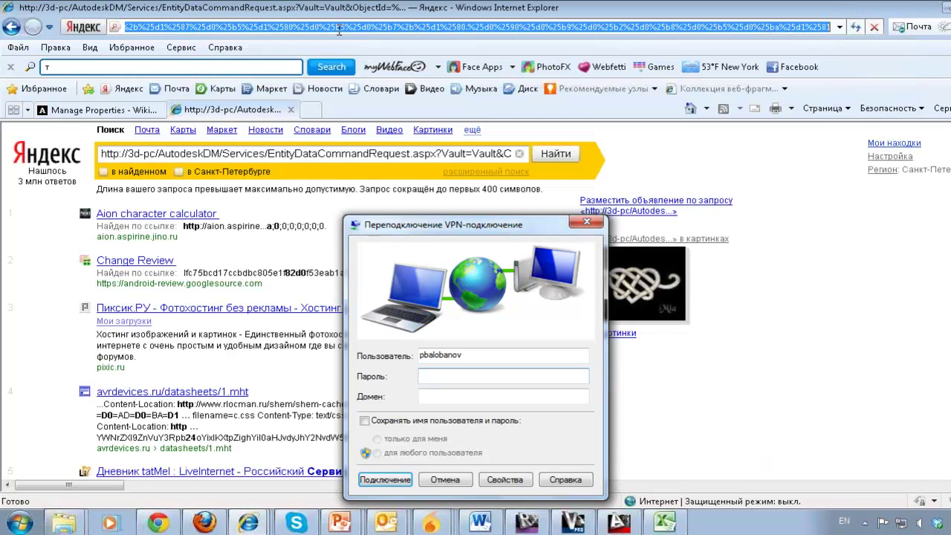
key(ctrl+v)
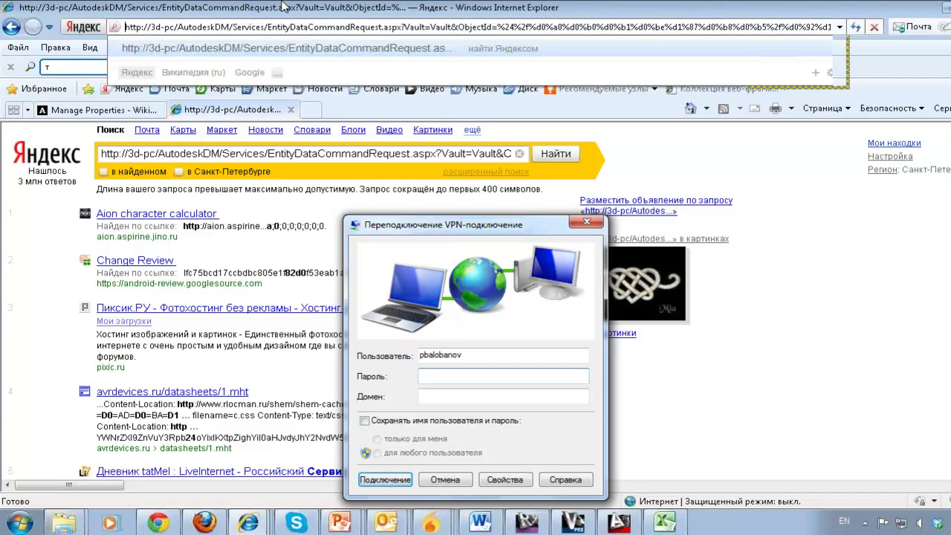
key(BackSpace)
key(BackSpace)
key(BackSpace)
key(BackSpace)
key(BackSpace)
text(10.0.0.221)
key(Return)
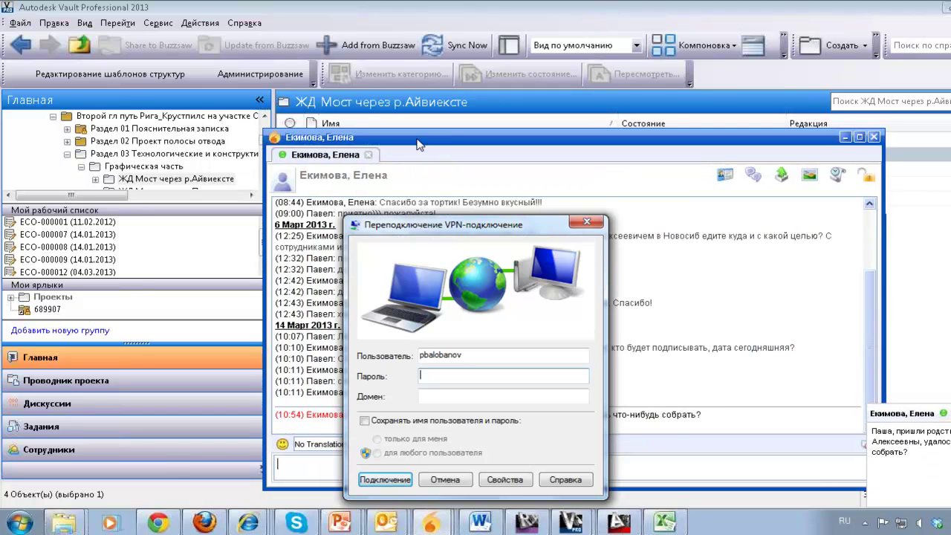
Close the incoming chat window and cancel the VPN reconnection dialog covering Vault Professional.
drag(436, 143, 301, 182)
click(739, 175)
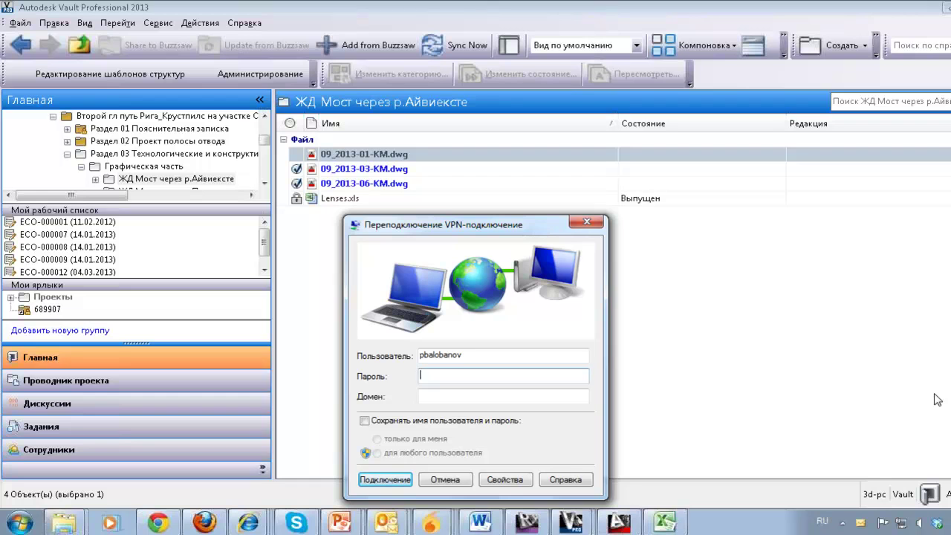
key(Escape)
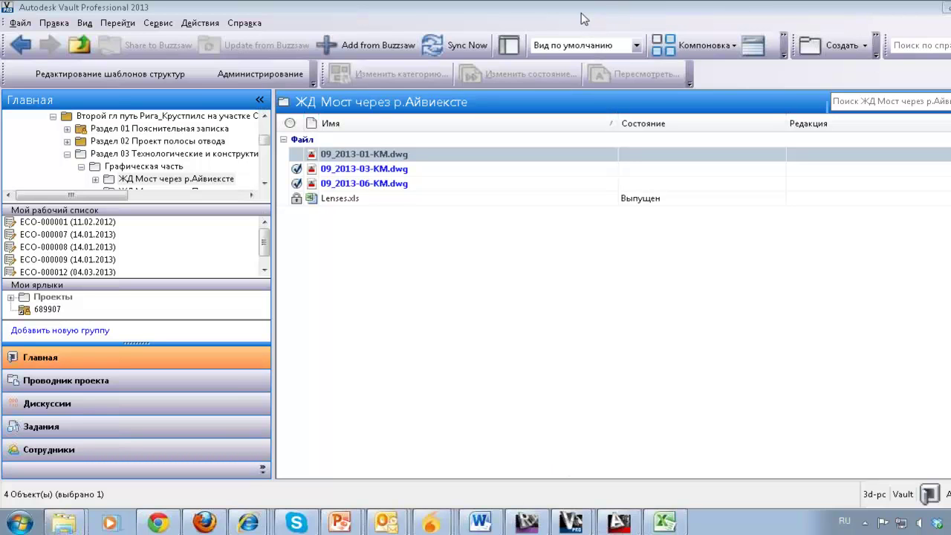
right_click(431, 522)
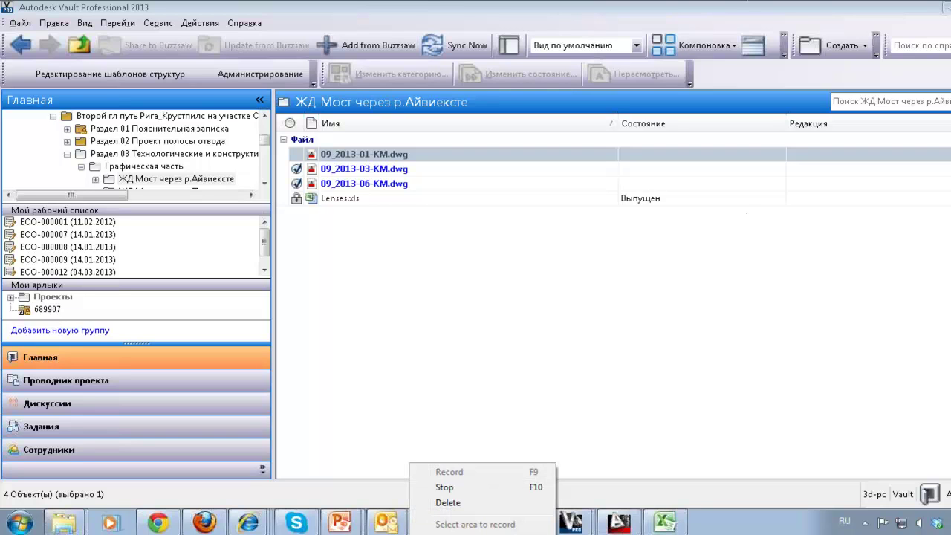
key(Escape)
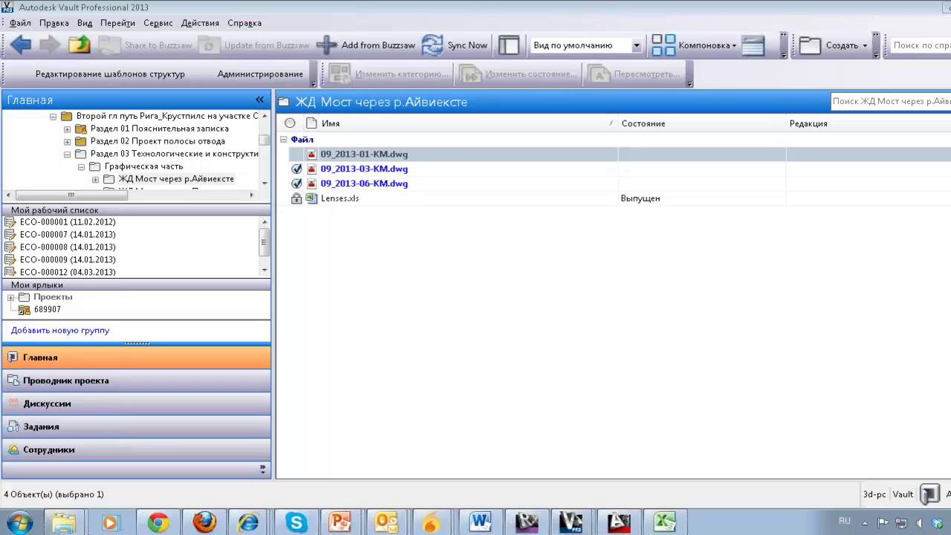
Switch to the Word document with the webinar questions and read it from the start, selecting the PDF set and Civil quick-link questions.
click(479, 524)
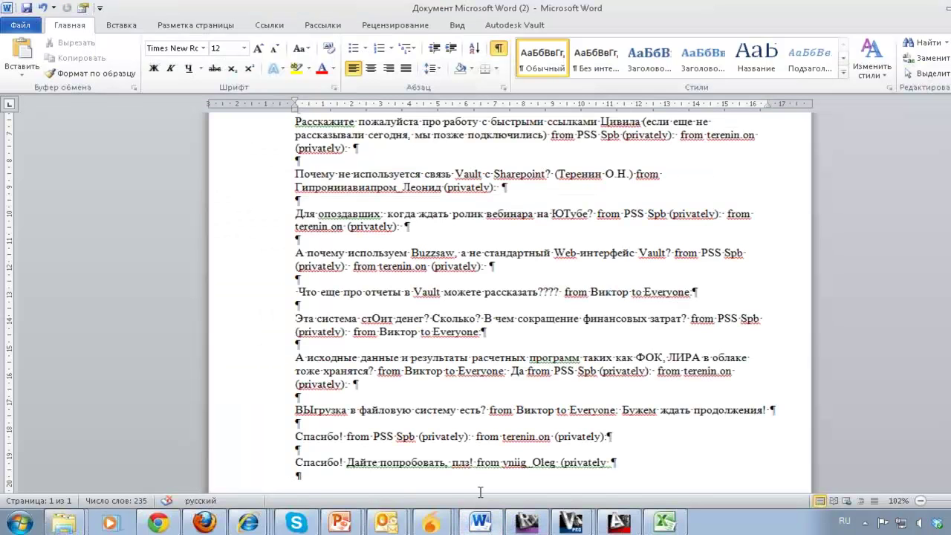
scroll(426, 433, up, 3)
scroll(436, 414, up, 4)
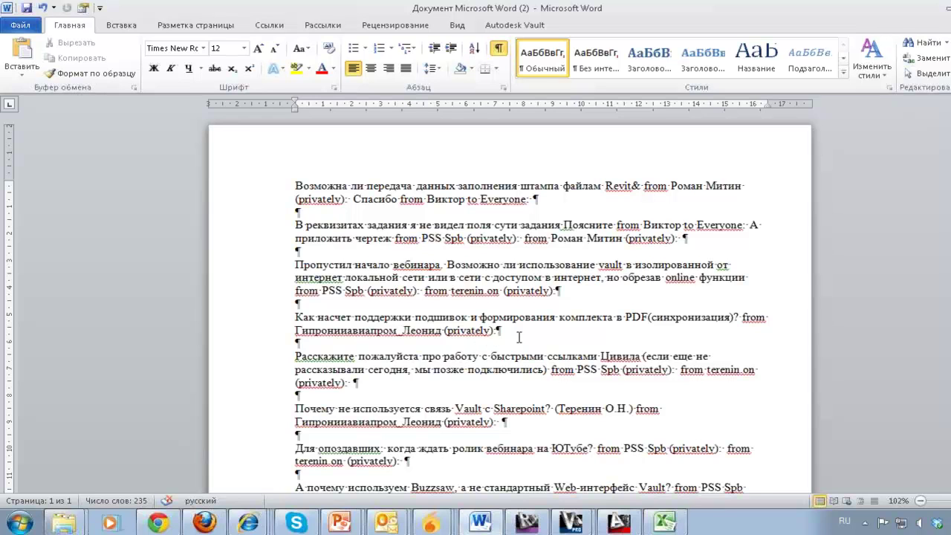
drag(519, 337, 297, 319)
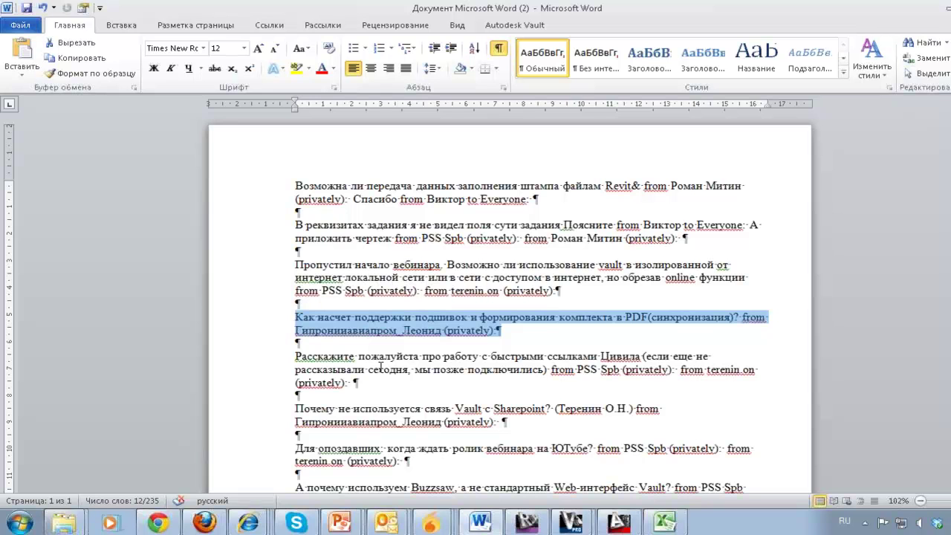
scroll(380, 367, down, 2)
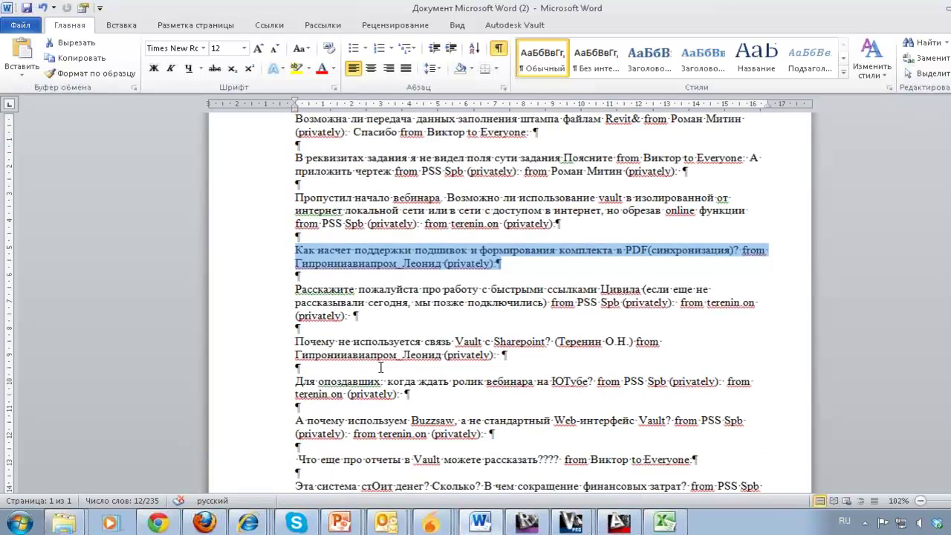
drag(430, 318, 338, 294)
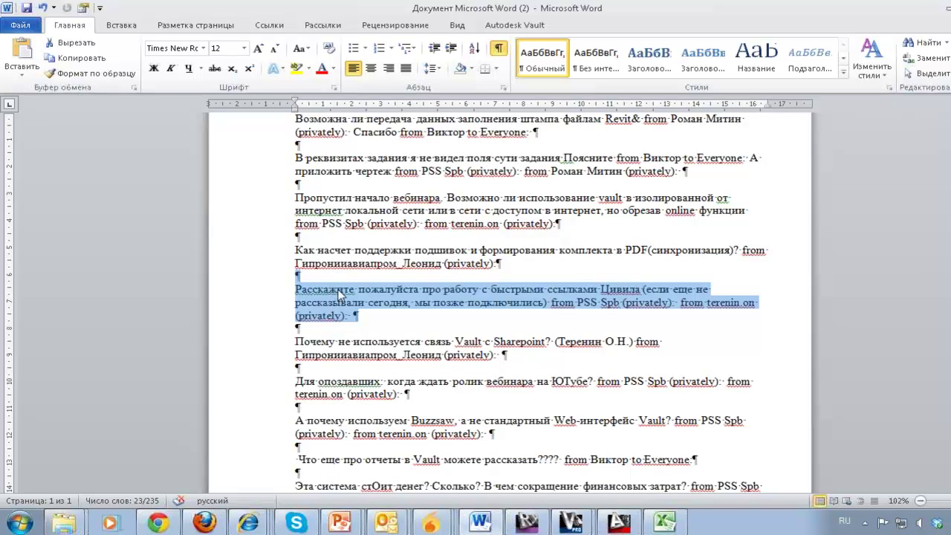
Read the remaining webinar questions, selecting the ones about the Sharepoint connection, the system's cost and export to the file system.
scroll(386, 408, down, 2)
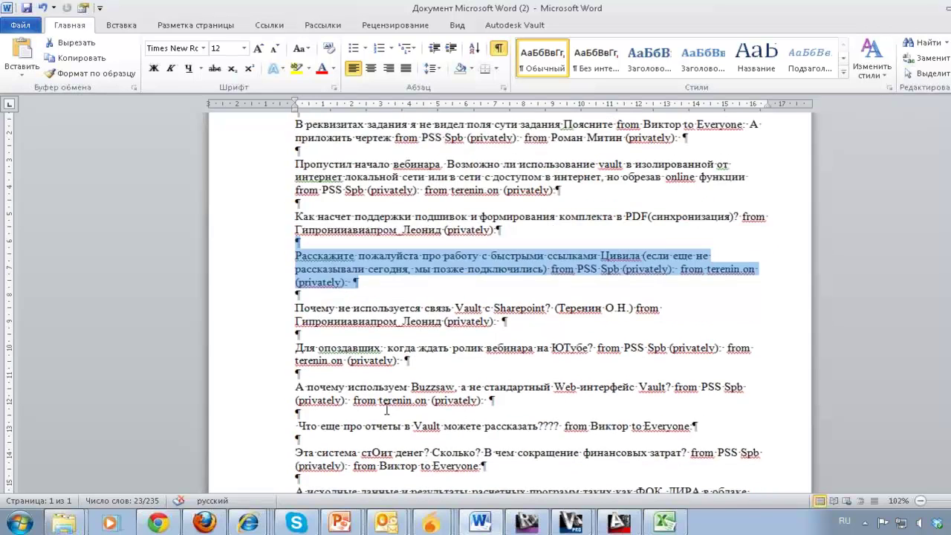
drag(533, 290, 341, 279)
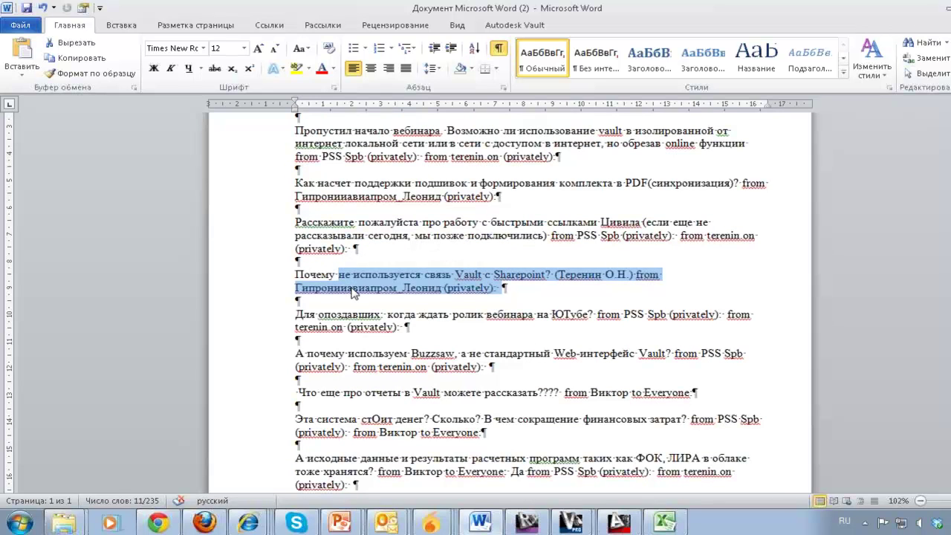
click(348, 287)
scroll(356, 403, down, 3)
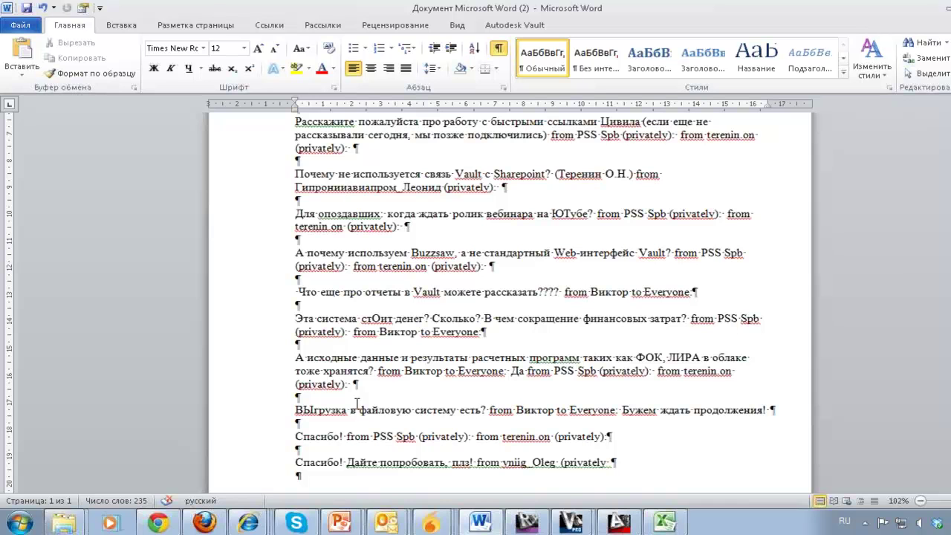
drag(476, 319, 349, 309)
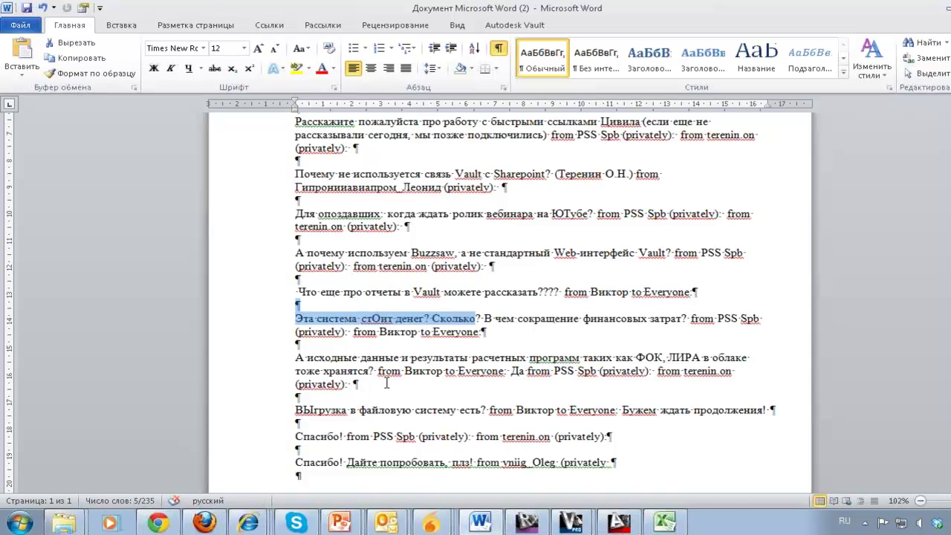
scroll(387, 380, down, 2)
drag(440, 345, 292, 334)
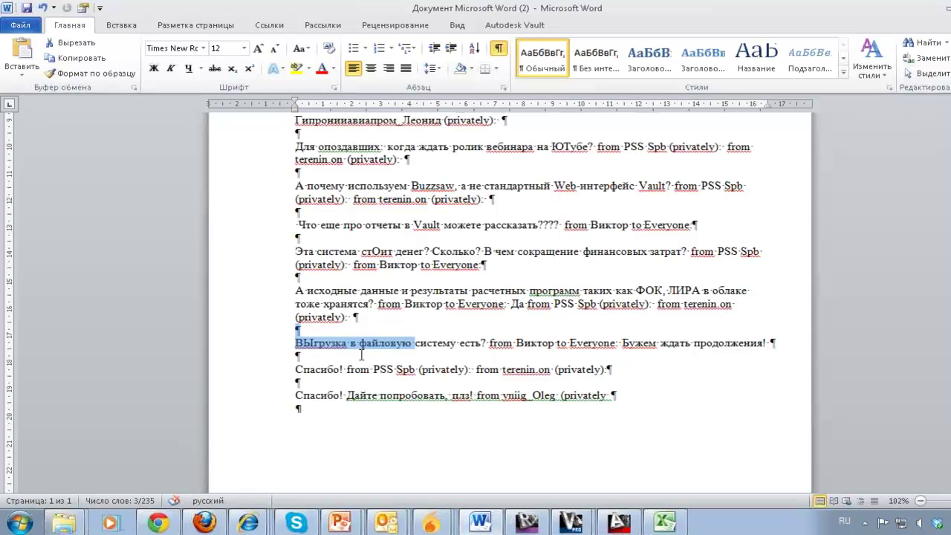
Go back to the first webinar question in the Word document and pull its window down from the screen's upper edge.
scroll(362, 355, up, 5)
scroll(362, 356, up, 3)
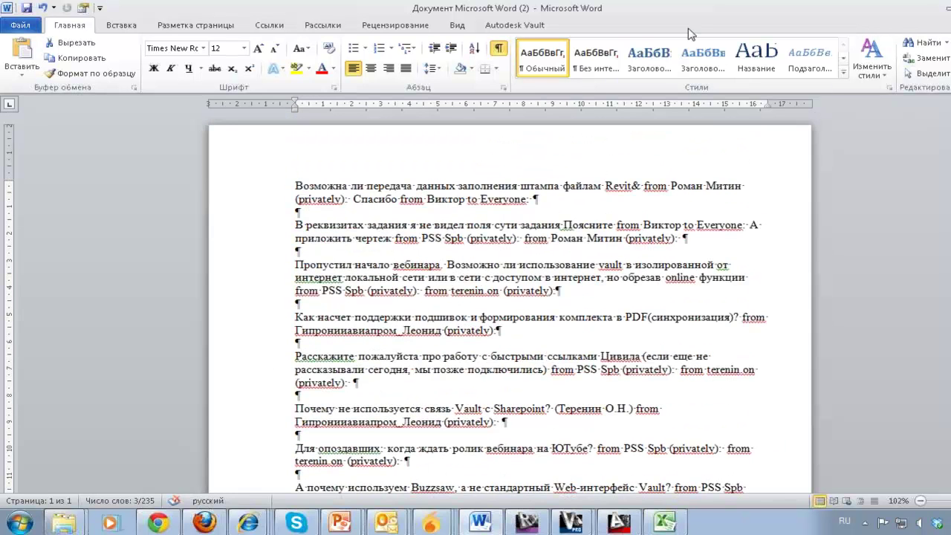
drag(688, 9, 676, 128)
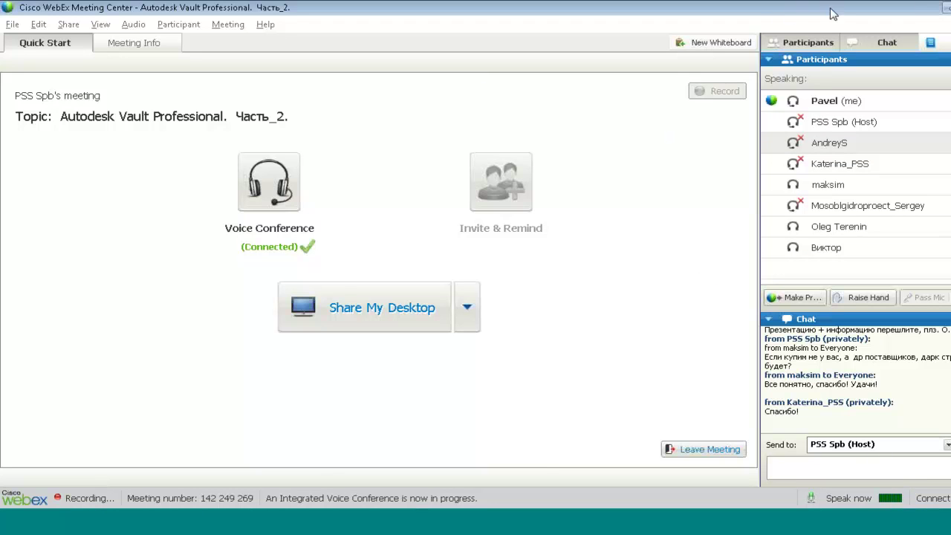
Bring the WebEx meeting window back up and send the private chat message "спасибо!" to the participant who praised the presentation.
click(944, 6)
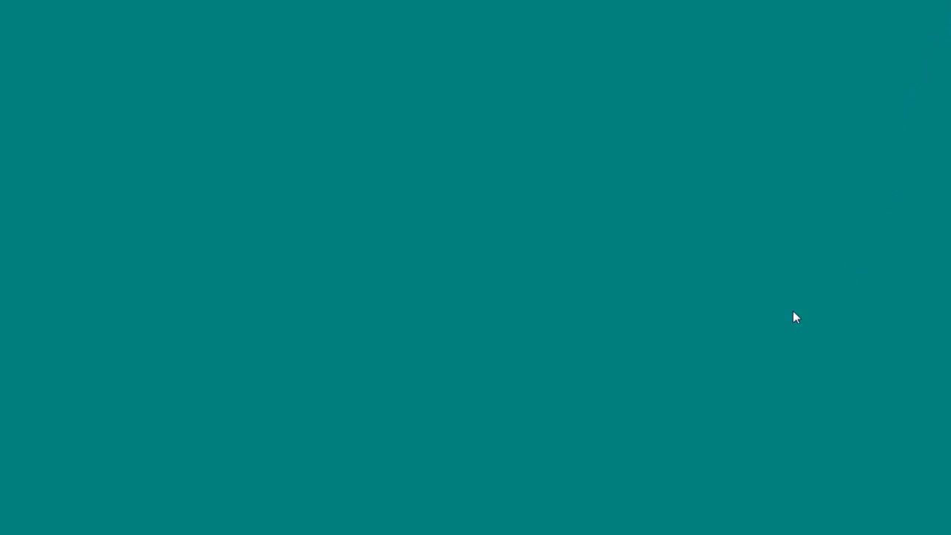
click(710, 526)
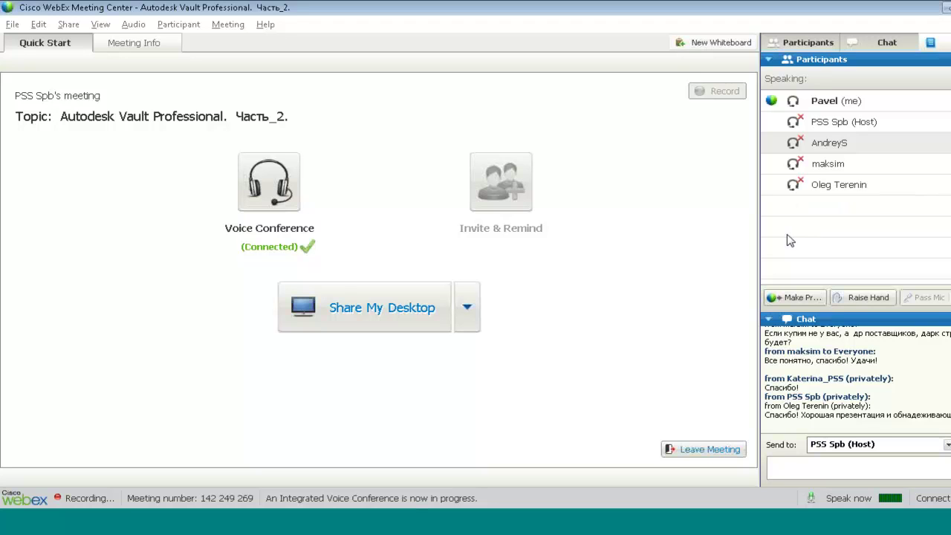
text(спаси)
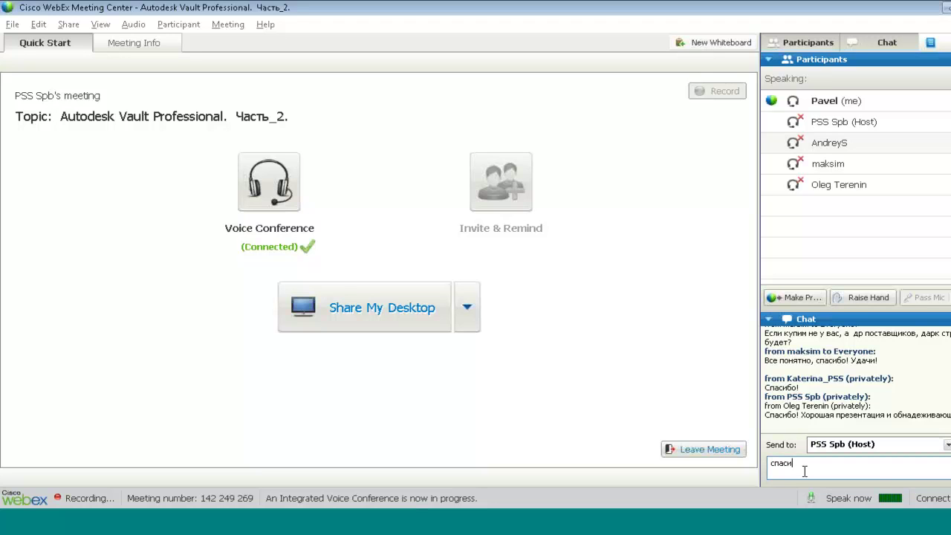
click(873, 444)
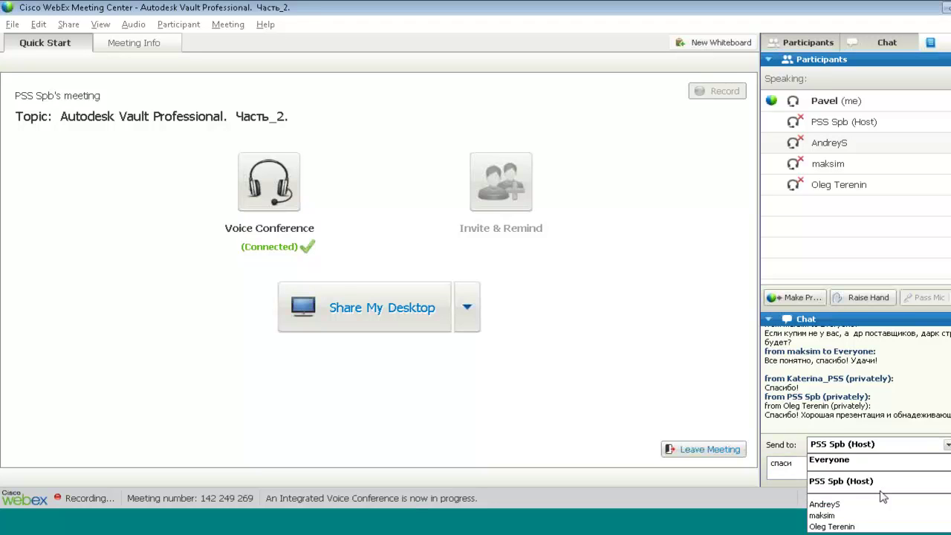
click(852, 520)
click(840, 472)
text(бо!)
key(Return)
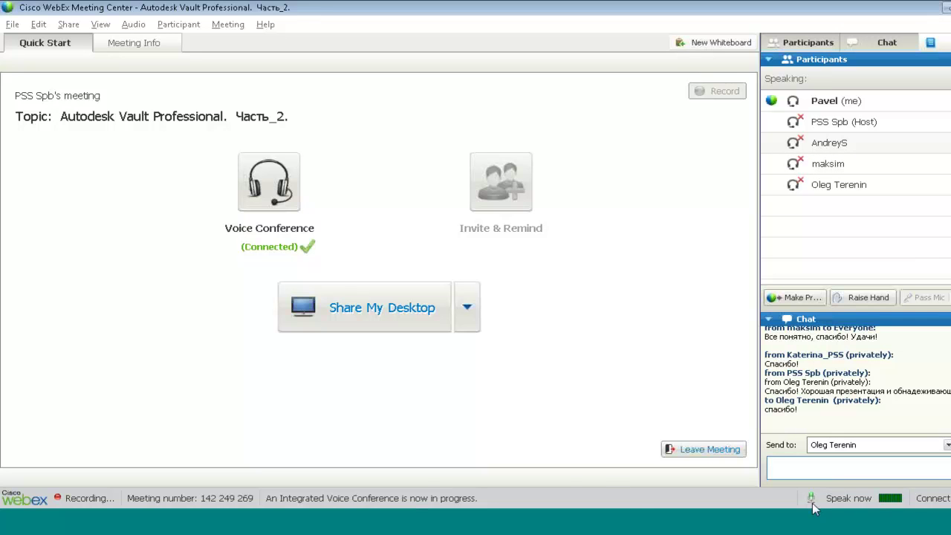
Open the meeting's WebEx recorder settings to view the Recorder Panel options.
click(233, 28)
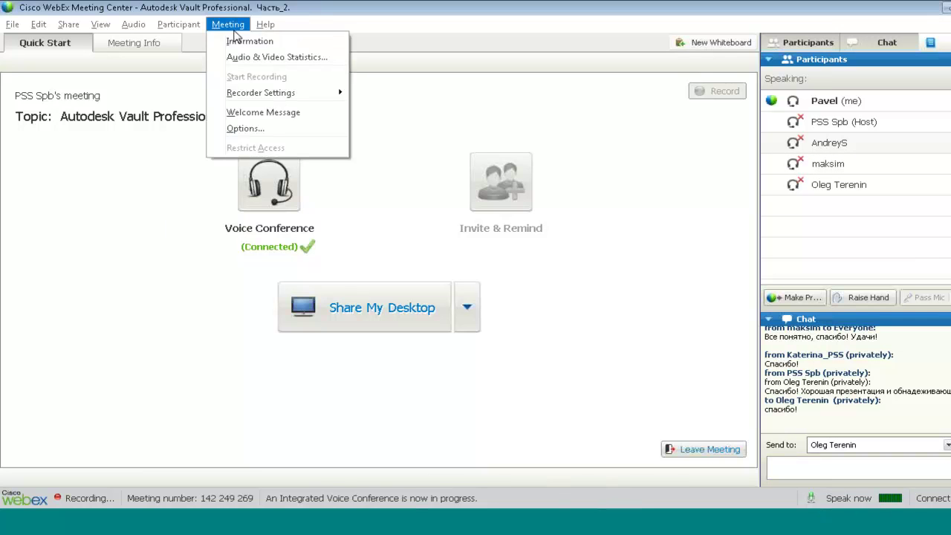
mouse_move(260, 93)
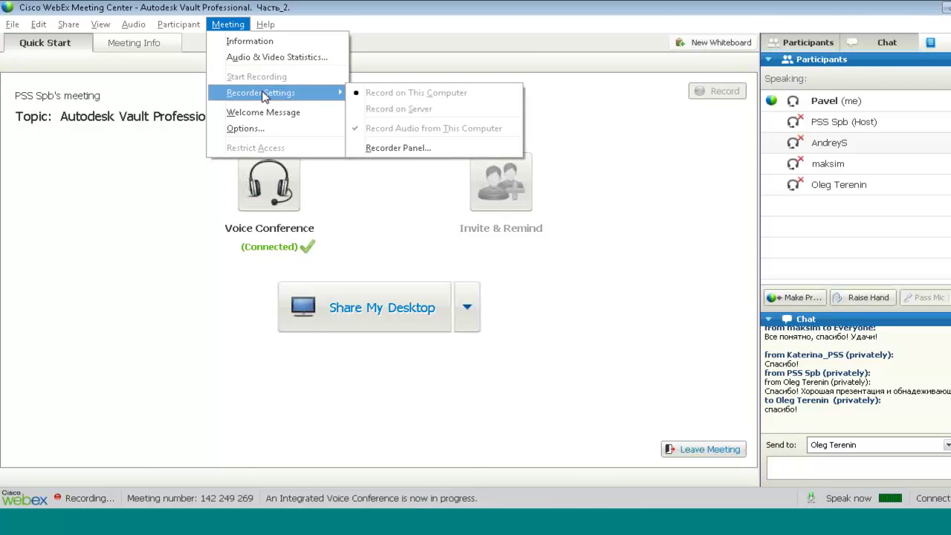
click(397, 148)
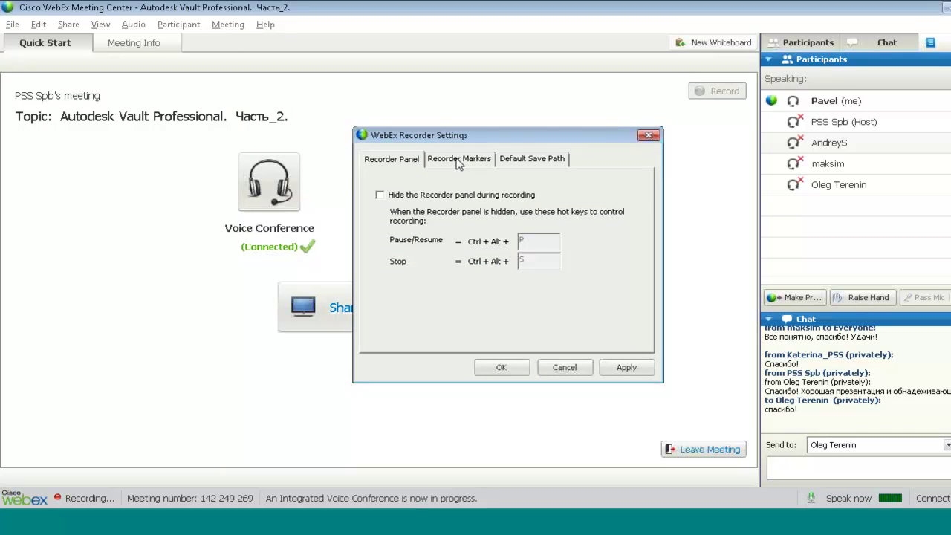
right_click(599, 137)
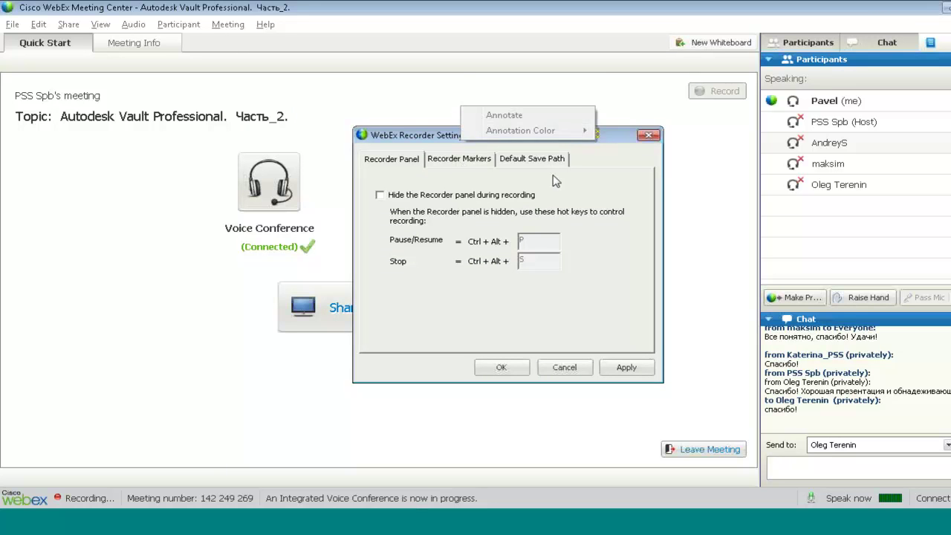